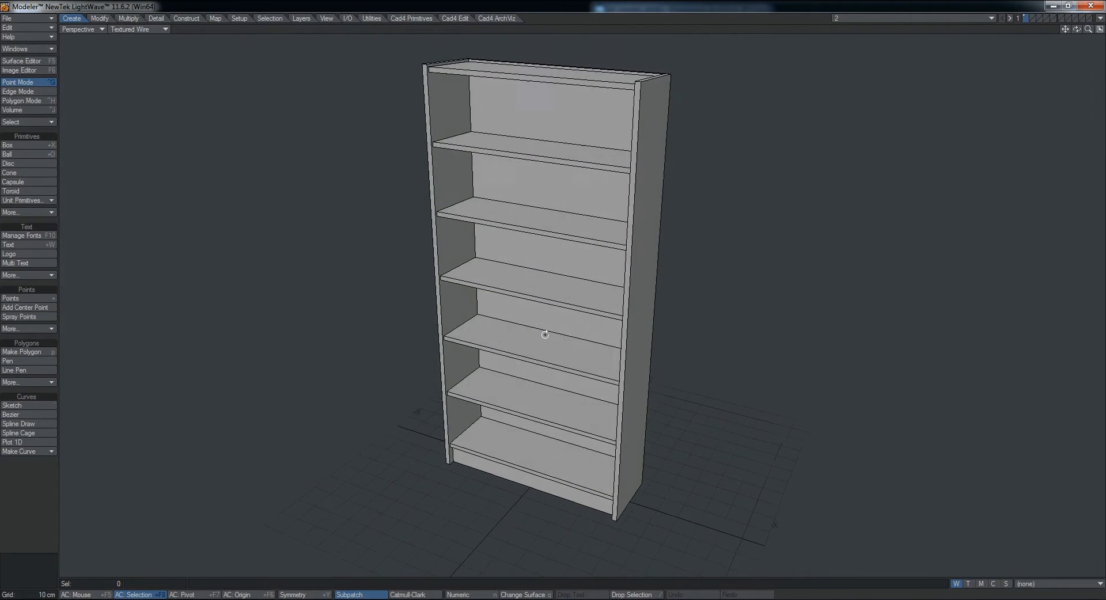
Show the bookcase in four viewports, minimise Modeler, and examine the desktop reference photo and the Meuble_Face front drawing.
{"action": "key", "text": "KP_0"}
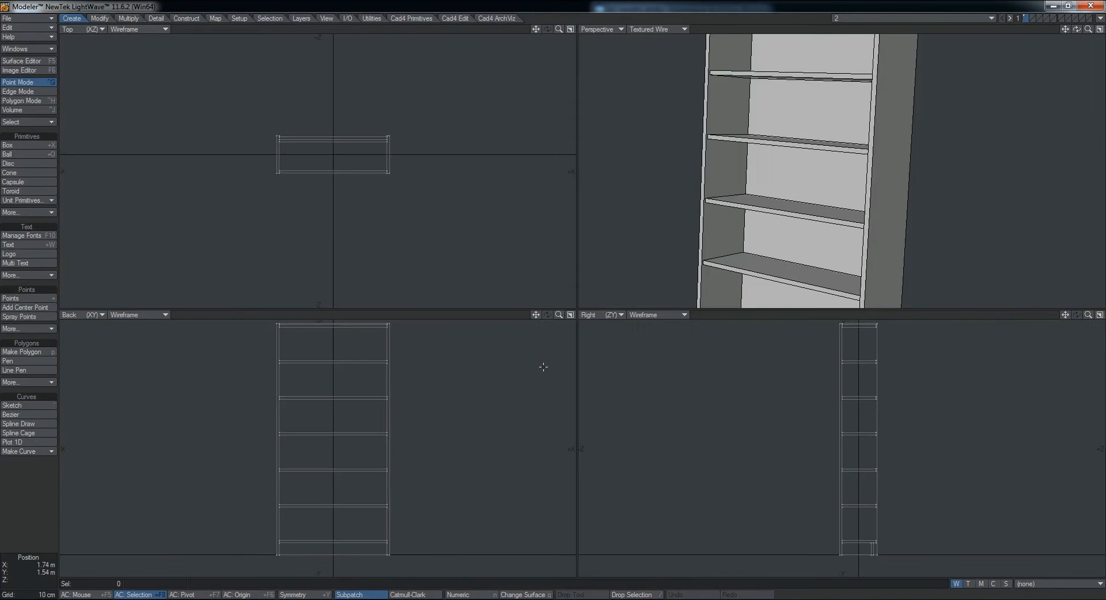
{"action": "left_click", "coordinate": [1066, 5]}
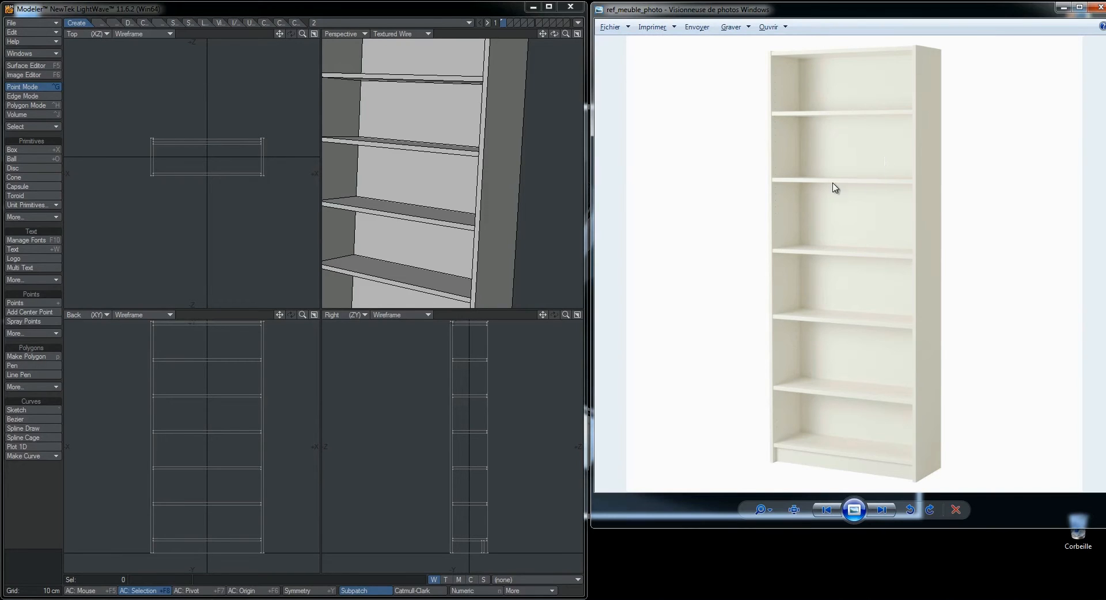
{"action": "left_click", "coordinate": [533, 8]}
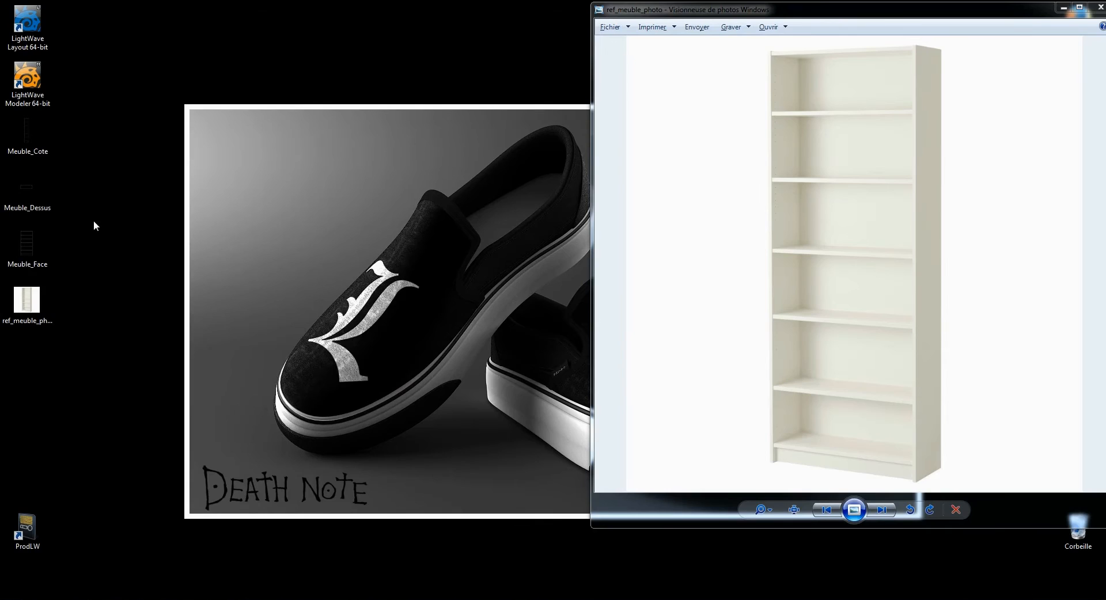
{"action": "double_click", "coordinate": [28, 245]}
{"action": "scroll", "coordinate": [458, 238], "scroll_direction": "down", "scroll_amount": 3}
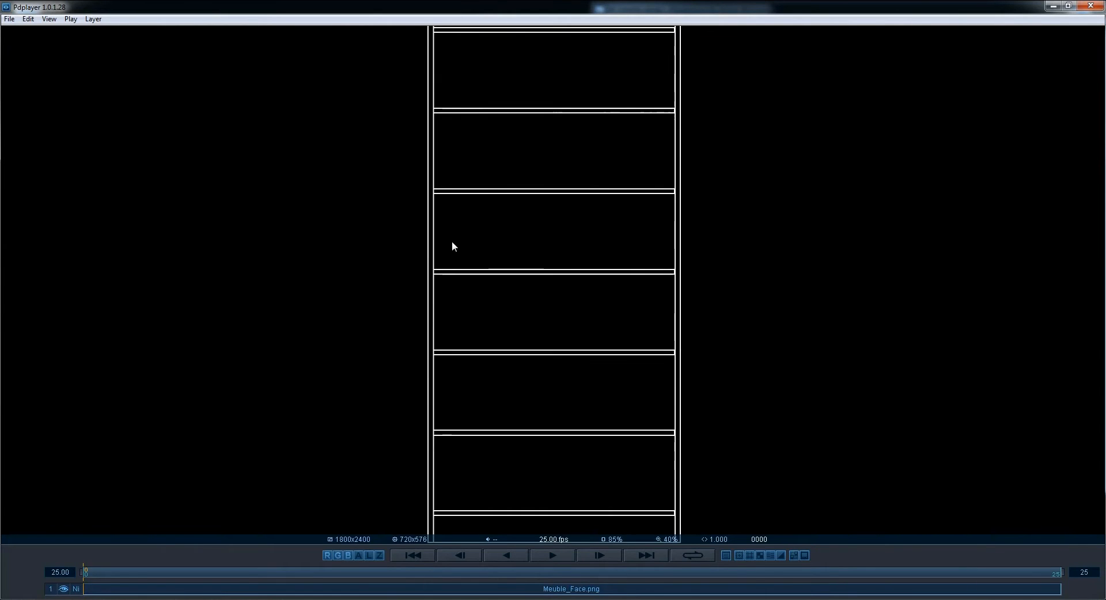
{"action": "scroll", "coordinate": [455, 243], "scroll_direction": "down", "scroll_amount": 1}
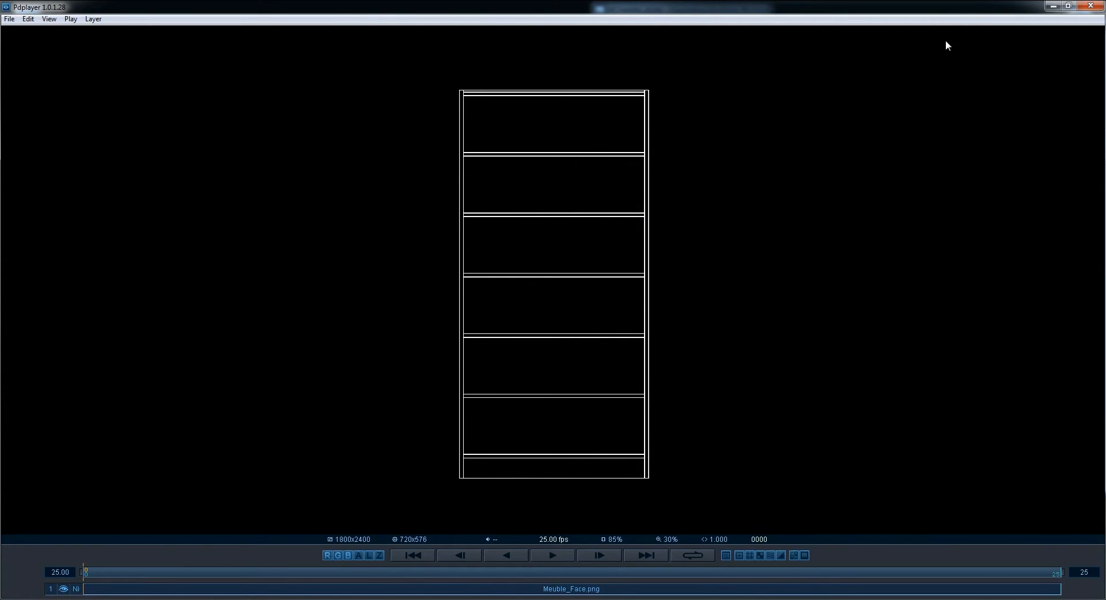
{"action": "left_click", "coordinate": [1051, 7]}
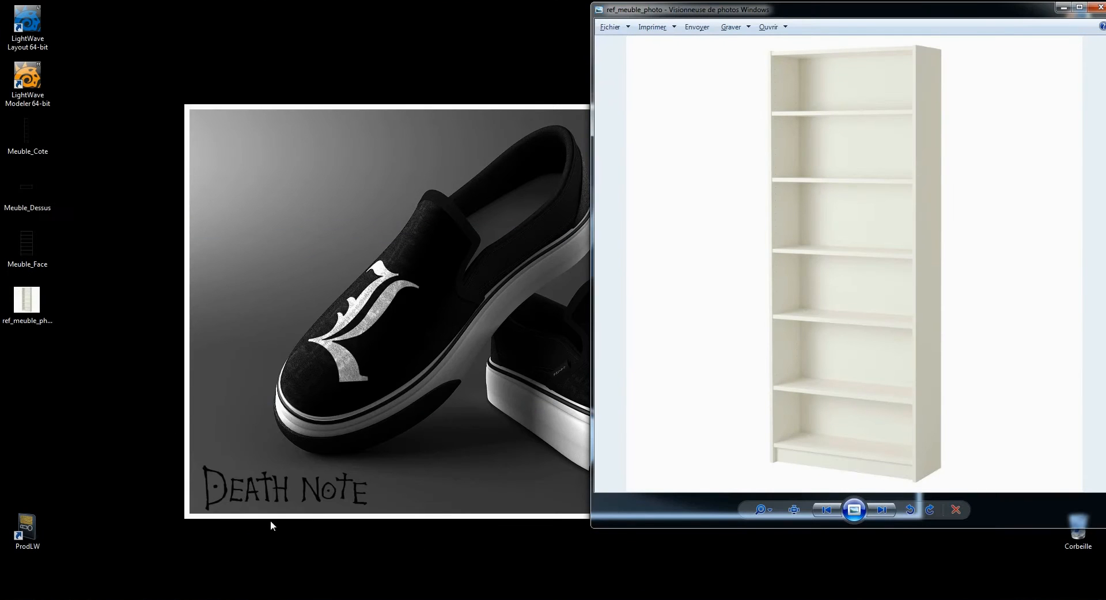
Switch back to LightWave Modeler and view the bookcase fitted and rotated in perspective.
{"action": "key", "text": "alt+Tab"}
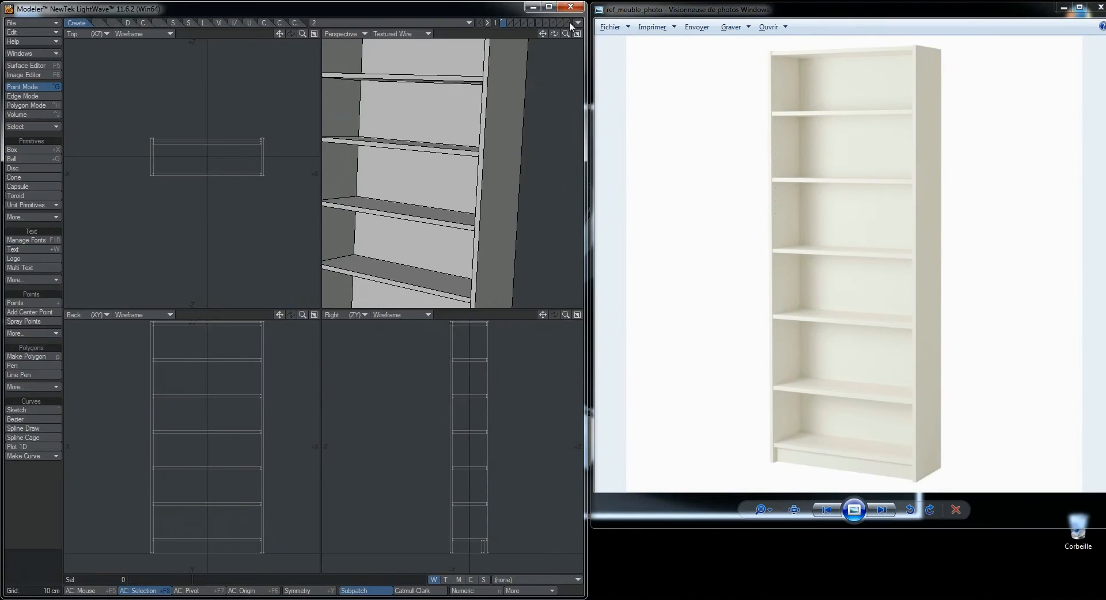
{"action": "key", "text": "a"}
{"action": "left_click_drag", "start_coordinate": [447, 166], "coordinate": [519, 177], "text": "alt"}
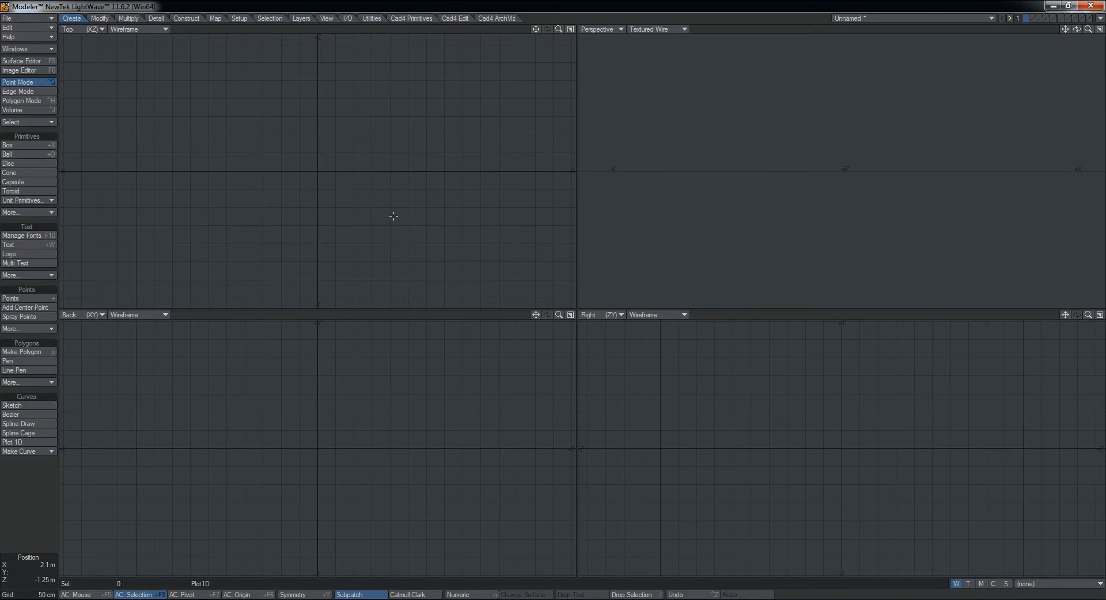
Check the content directory path in the General Options and close them.
{"action": "key", "text": "o"}
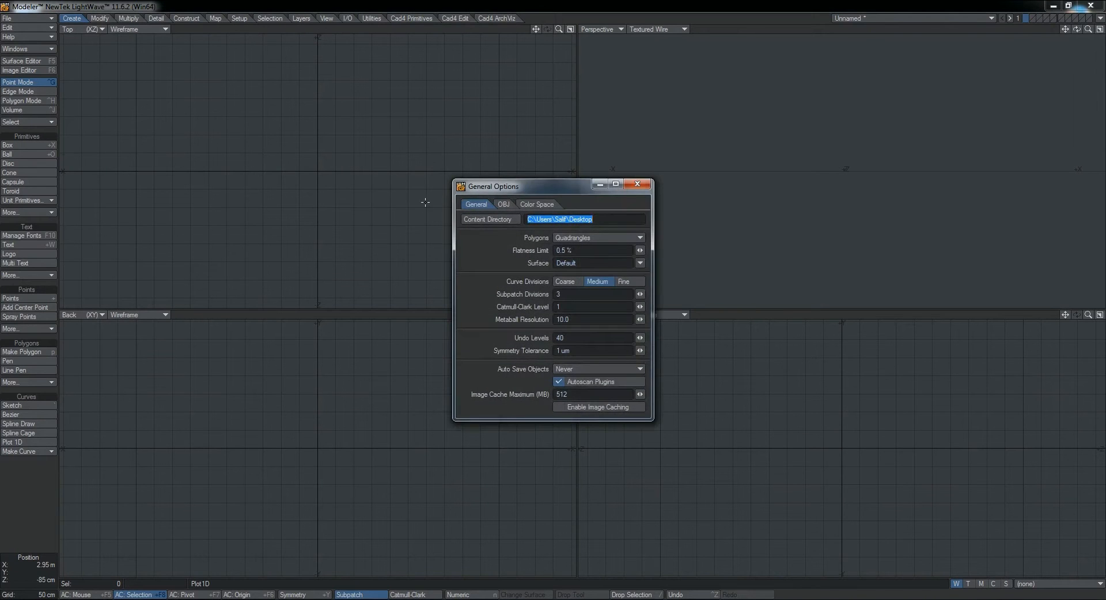
{"action": "left_click_drag", "start_coordinate": [535, 184], "coordinate": [442, 131]}
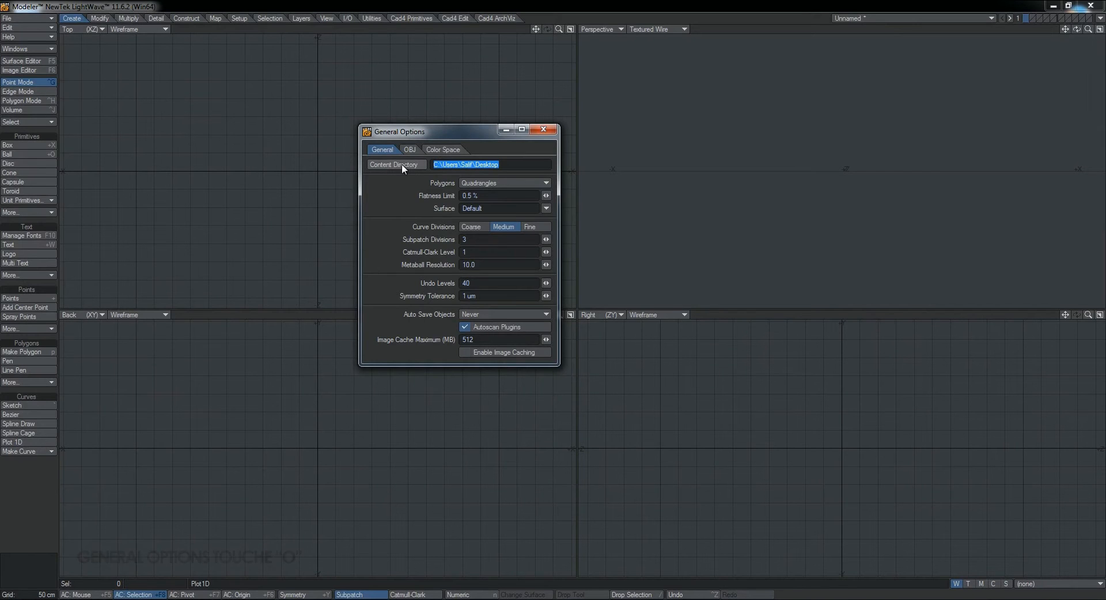
{"action": "left_click", "coordinate": [509, 164]}
{"action": "left_click_drag", "start_coordinate": [509, 164], "coordinate": [424, 163]}
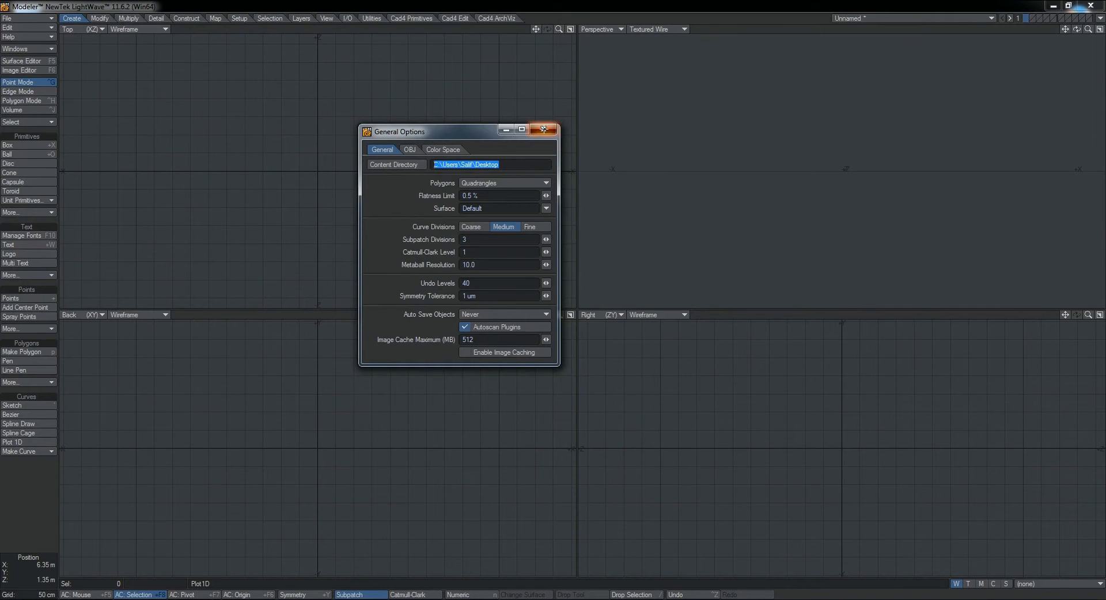
{"action": "left_click", "coordinate": [543, 129]}
Create a test box near the origin, standing on the ground plane.
{"action": "key", "text": "shift+x"}
{"action": "left_click_drag", "start_coordinate": [288, 143], "coordinate": [384, 243]}
{"action": "left_click_drag", "start_coordinate": [332, 447], "coordinate": [336, 375]}
{"action": "key", "text": "Return"}
{"action": "left_click_drag", "start_coordinate": [858, 152], "coordinate": [812, 177], "text": "alt"}
Check which default folders are offered for saving objects and loading images, and delete the test box.
{"action": "key", "text": "s"}
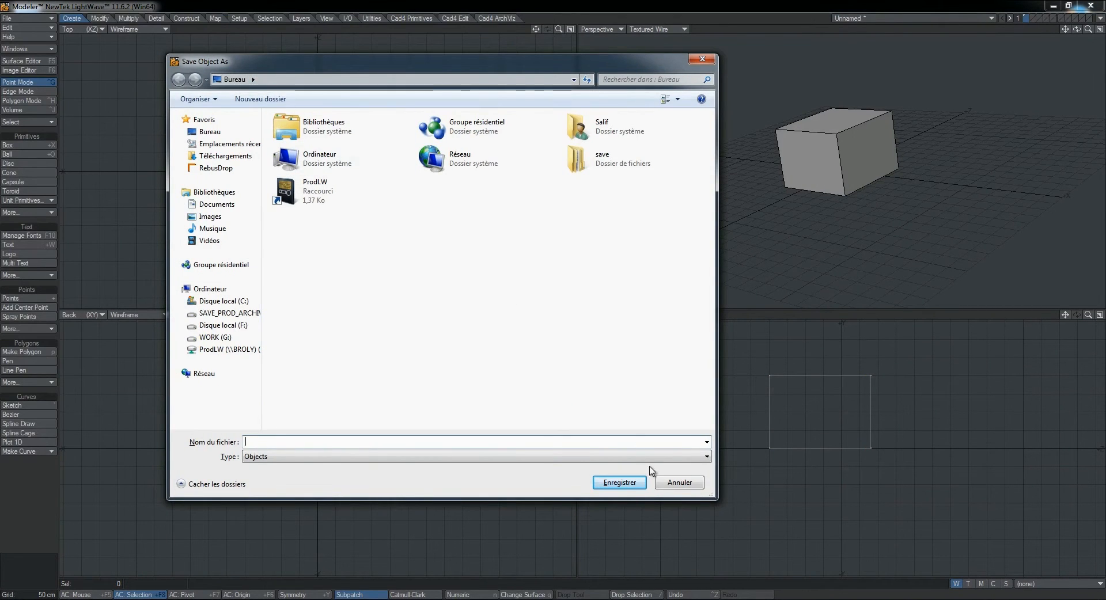
{"action": "left_click", "coordinate": [674, 482]}
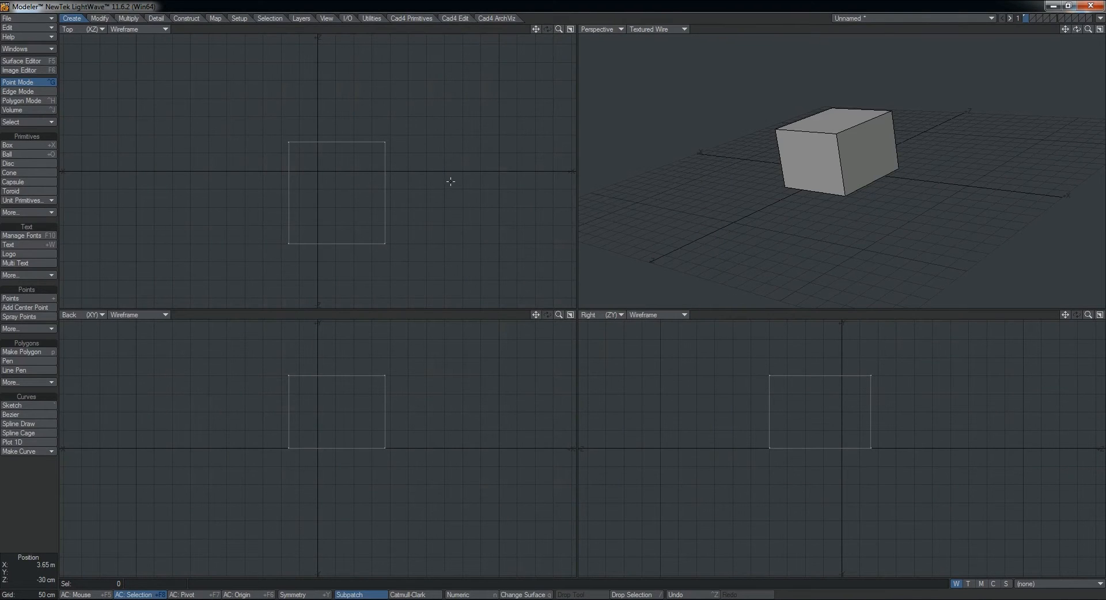
{"action": "key", "text": "F6"}
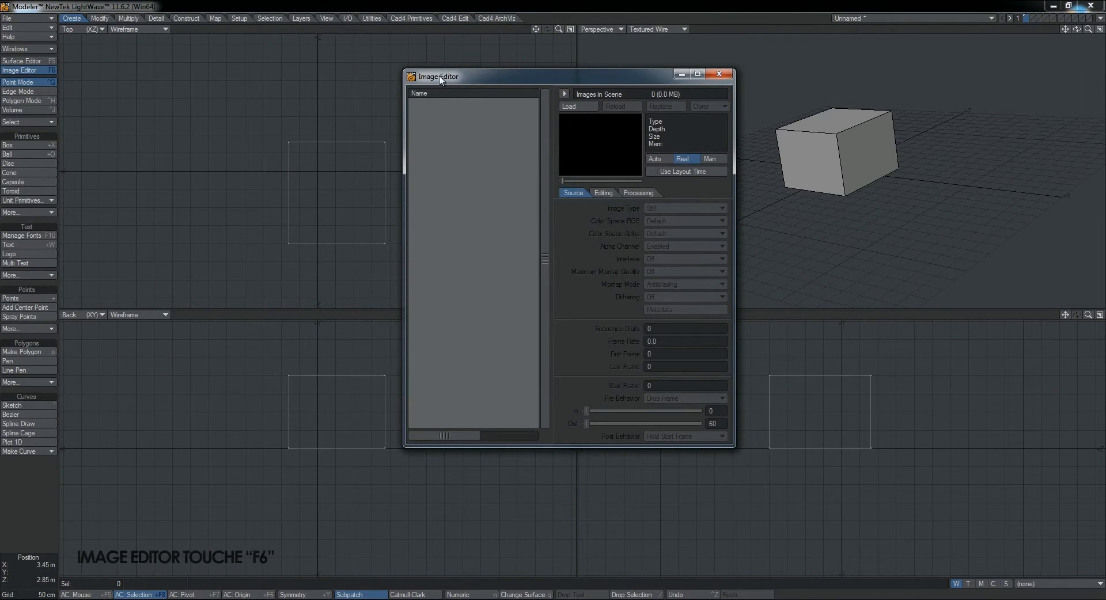
{"action": "left_click", "coordinate": [570, 107]}
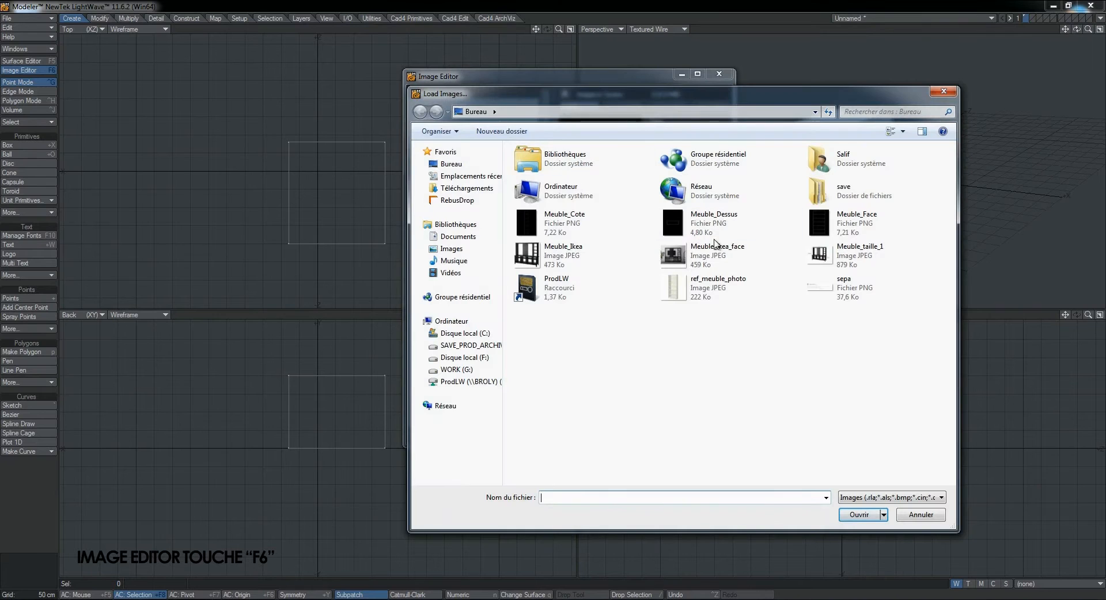
{"action": "left_click", "coordinate": [922, 515]}
{"action": "left_click", "coordinate": [719, 74]}
{"action": "key", "text": "Delete"}
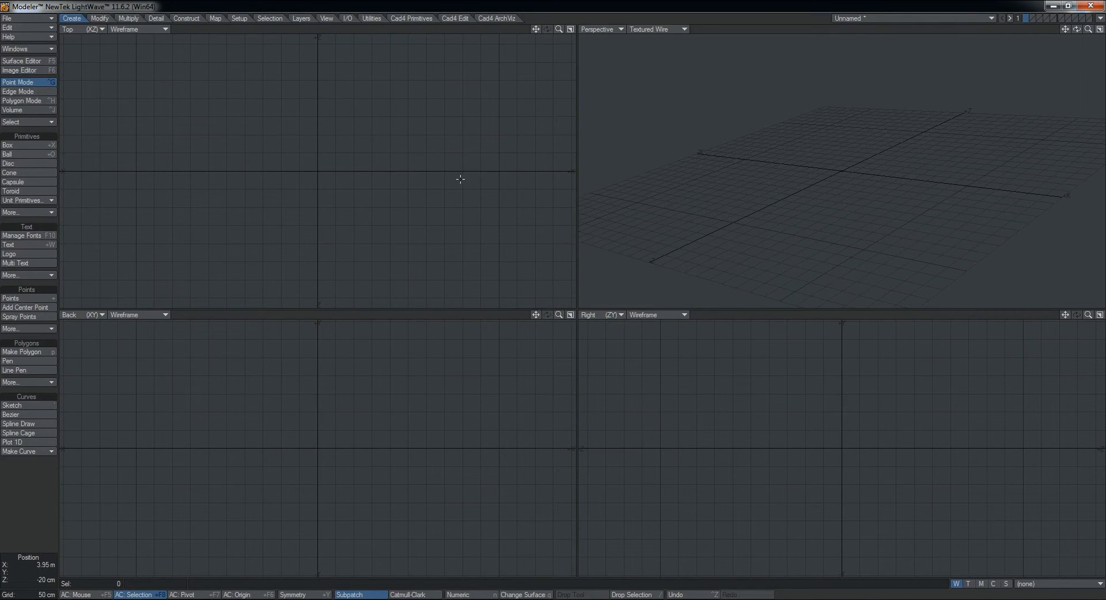
Create a new folder named Meuble on the desktop.
{"action": "key", "text": "super+d"}
{"action": "right_click", "coordinate": [161, 109]}
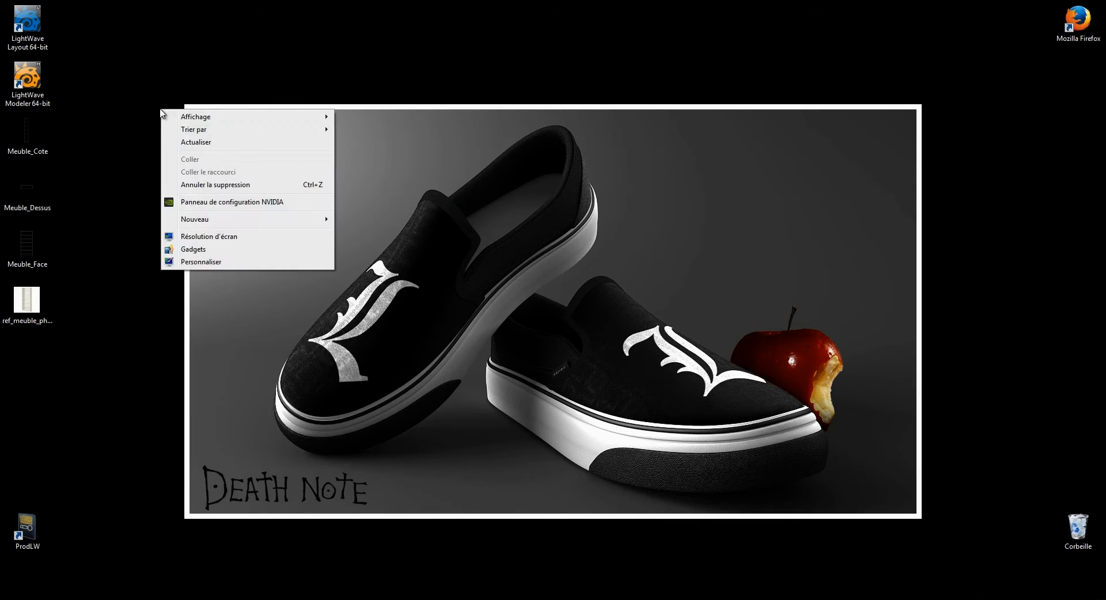
{"action": "mouse_move", "coordinate": [267, 220]}
{"action": "left_click", "coordinate": [361, 220]}
{"action": "type", "text": "Meuble"}
{"action": "key", "text": "Return"}
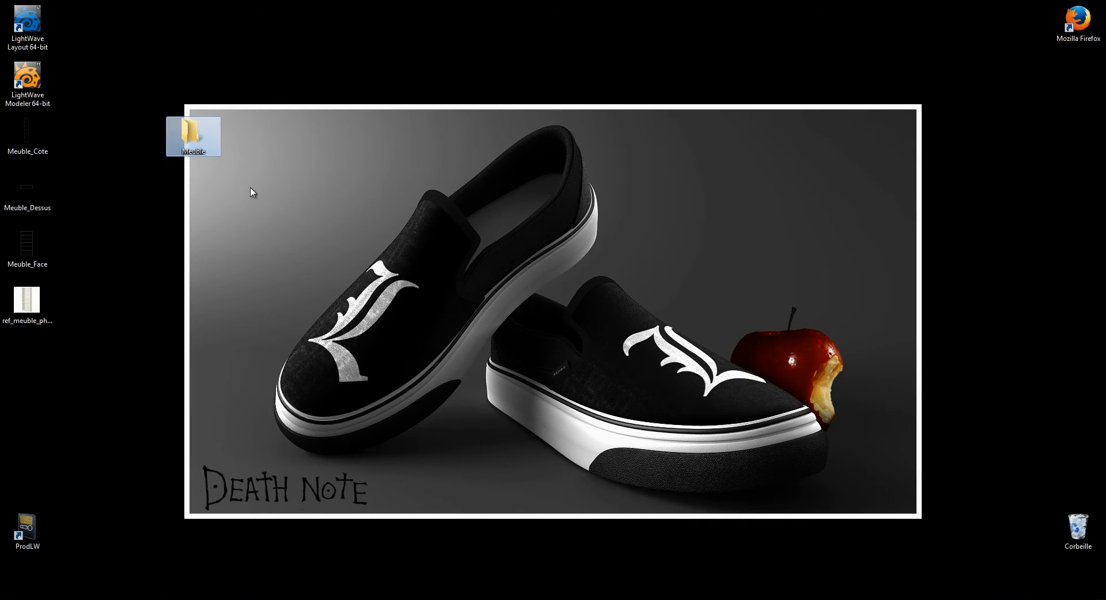
Open the Meuble folder and create a subfolder named Images in it.
{"action": "double_click", "coordinate": [191, 135]}
{"action": "right_click", "coordinate": [359, 166]}
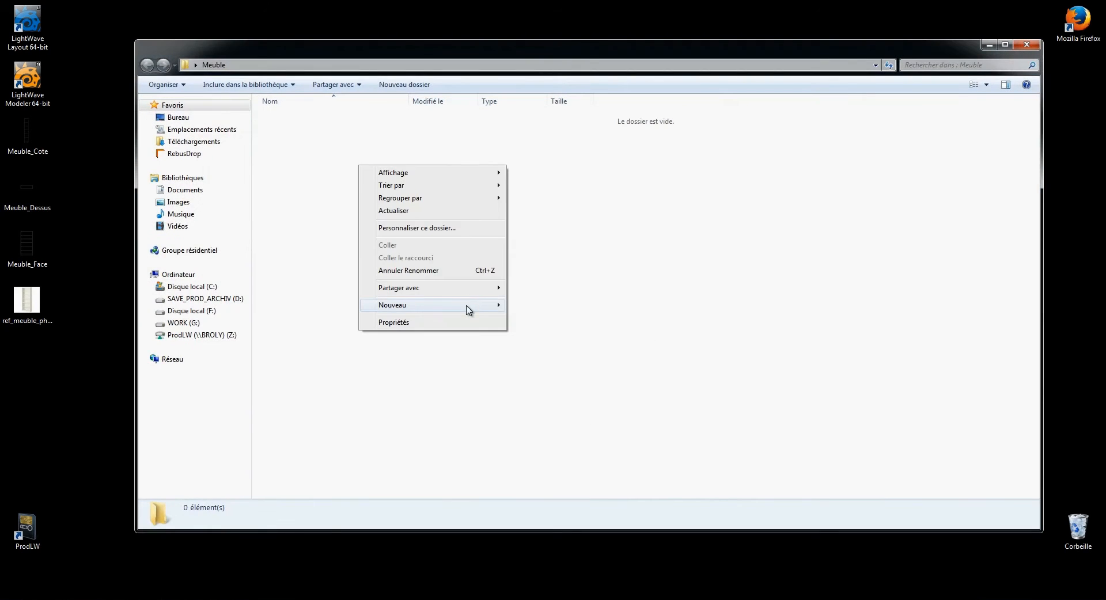
{"action": "mouse_move", "coordinate": [470, 300]}
{"action": "left_click", "coordinate": [533, 310]}
{"action": "type", "text": "Images"}
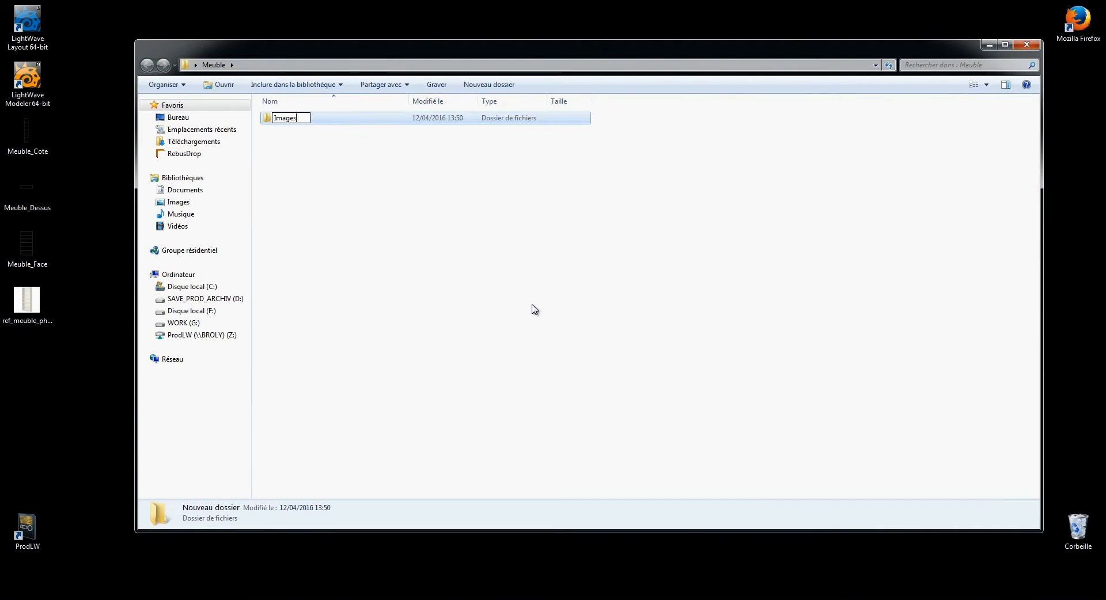
{"action": "left_click", "coordinate": [330, 205]}
Create a second subfolder named Objects inside the Meuble folder.
{"action": "right_click", "coordinate": [305, 167]}
{"action": "mouse_move", "coordinate": [404, 308]}
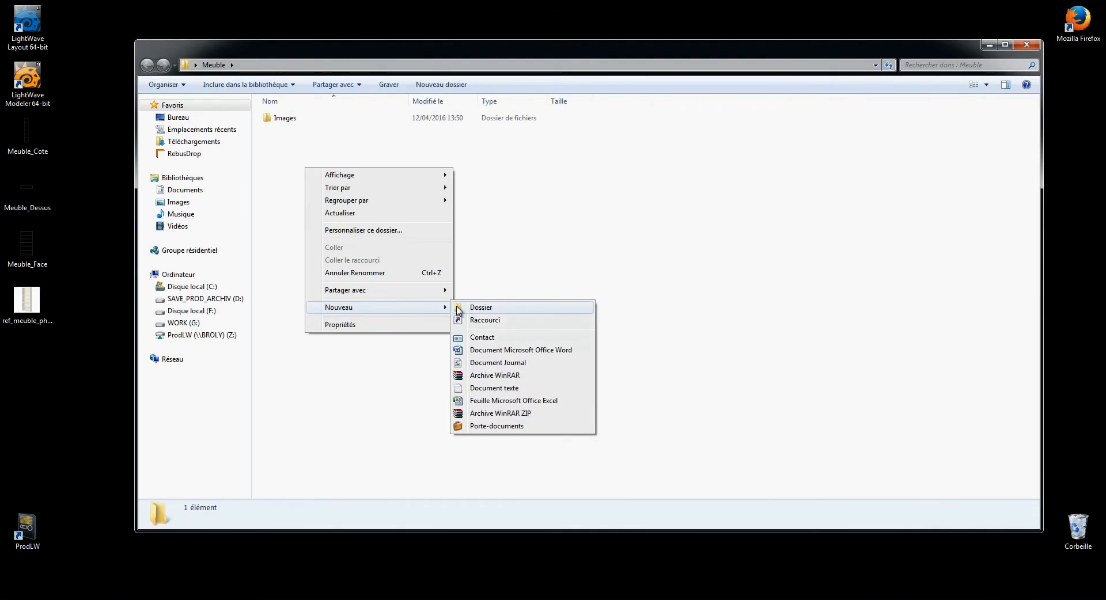
{"action": "left_click", "coordinate": [459, 310]}
{"action": "type", "text": "Objec"}
{"action": "left_click", "coordinate": [405, 302]}
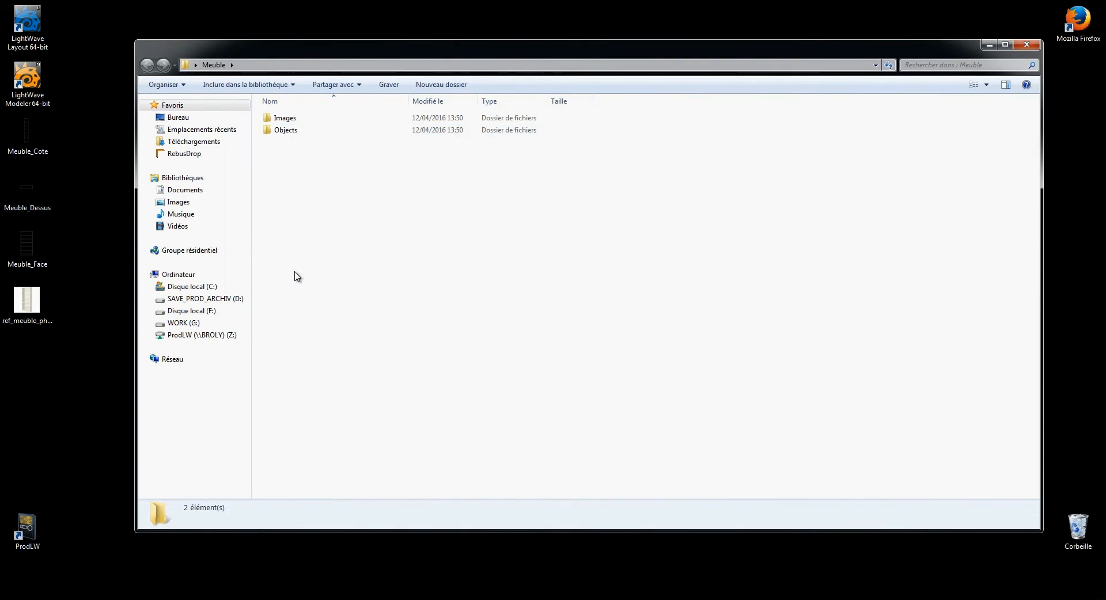
{"action": "left_click_drag", "start_coordinate": [74, 122], "coordinate": [286, 121]}
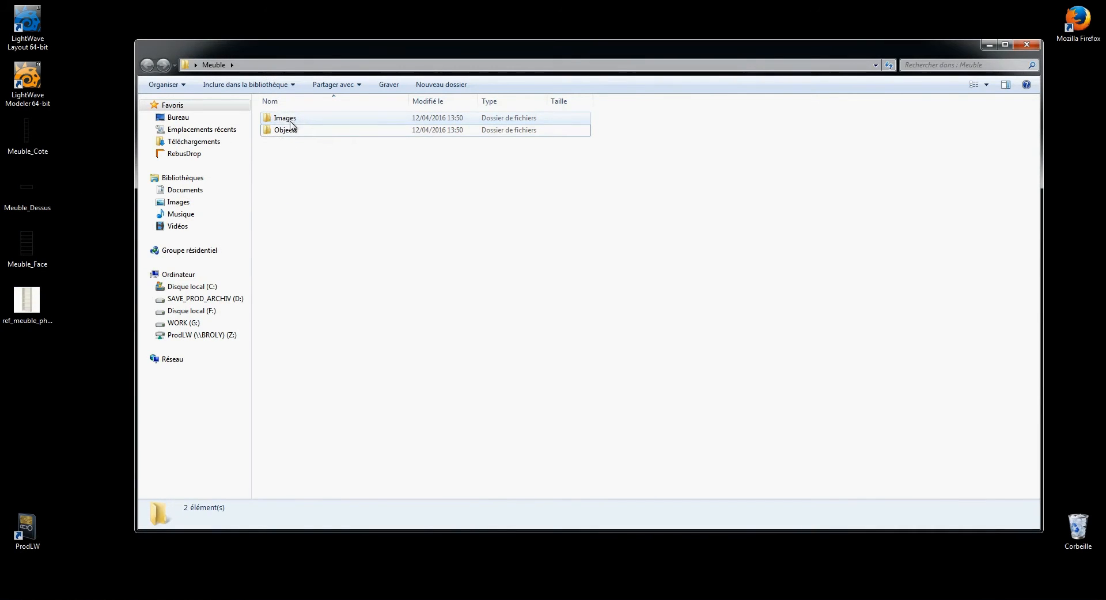
Return to LightWave Modeler and set the content directory to the Meuble folder on the desktop.
{"action": "left_click", "coordinate": [989, 45]}
{"action": "left_click", "coordinate": [163, 599]}
{"action": "key", "text": "o"}
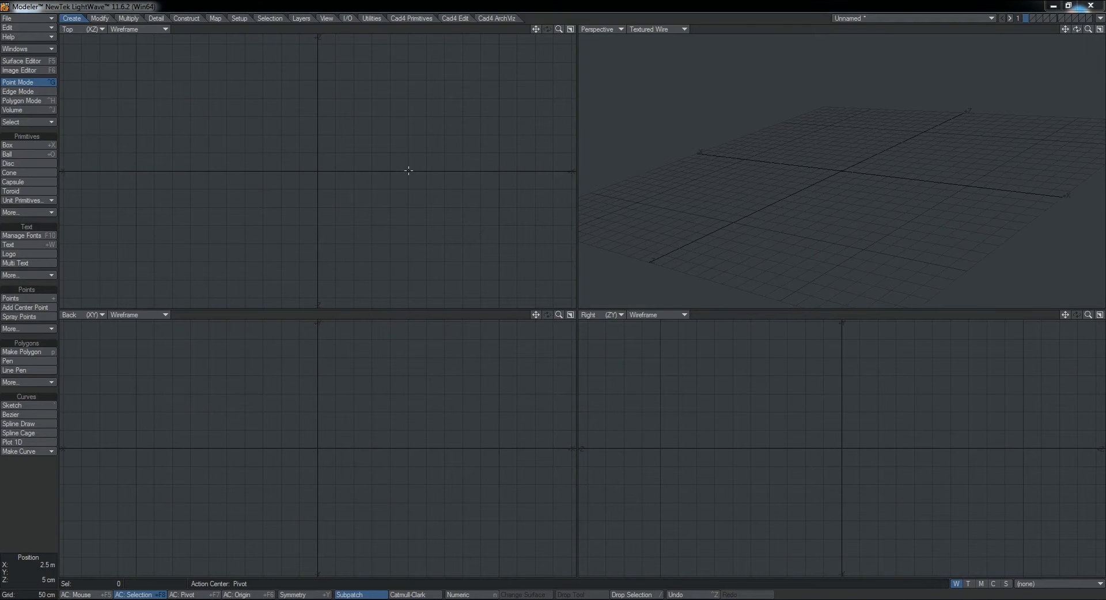
{"action": "left_click_drag", "start_coordinate": [545, 185], "coordinate": [477, 147]}
{"action": "left_click", "coordinate": [492, 181]}
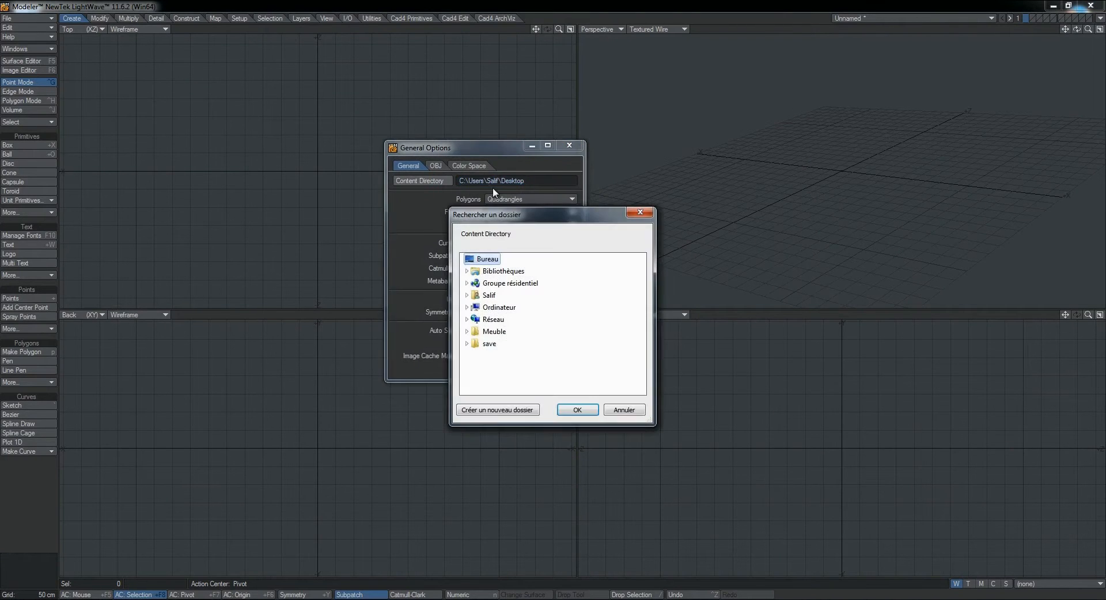
{"action": "left_click", "coordinate": [494, 331]}
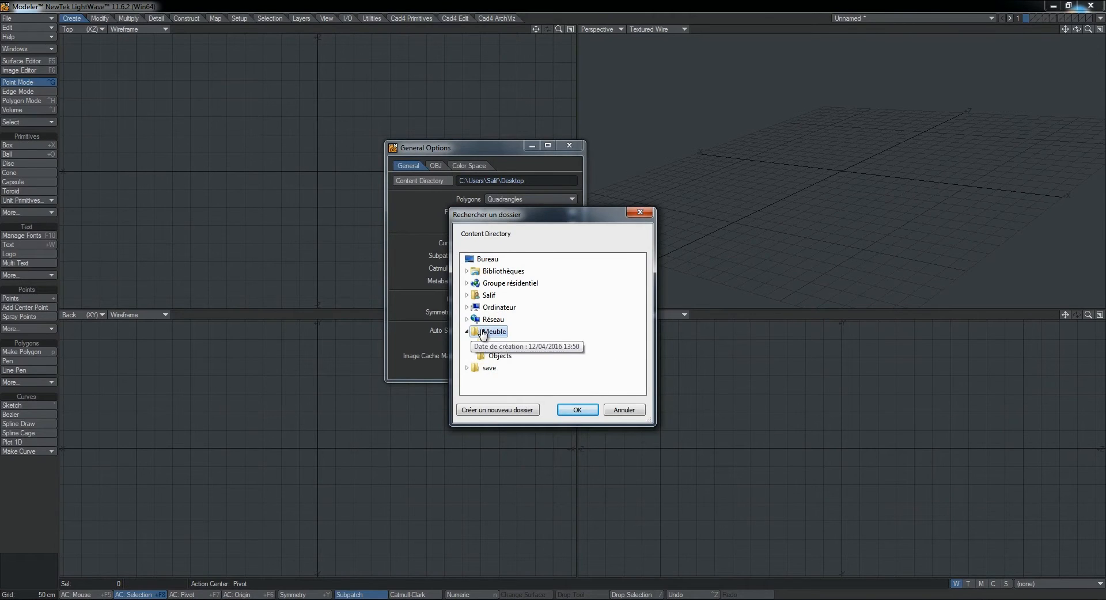
{"action": "left_click", "coordinate": [577, 410]}
{"action": "left_click", "coordinate": [569, 145]}
Create a box around the origin, rising from the ground plane.
{"action": "key", "text": "shift+x"}
{"action": "left_click_drag", "start_coordinate": [330, 186], "coordinate": [376, 233]}
{"action": "left_click_drag", "start_coordinate": [321, 438], "coordinate": [303, 332]}
{"action": "key", "text": "Return"}
{"action": "left_click_drag", "start_coordinate": [875, 138], "coordinate": [756, 171], "text": "alt"}
Check which folders the Save Object As and Load Images dialogs open in, without saving or loading anything.
{"action": "key", "text": "s"}
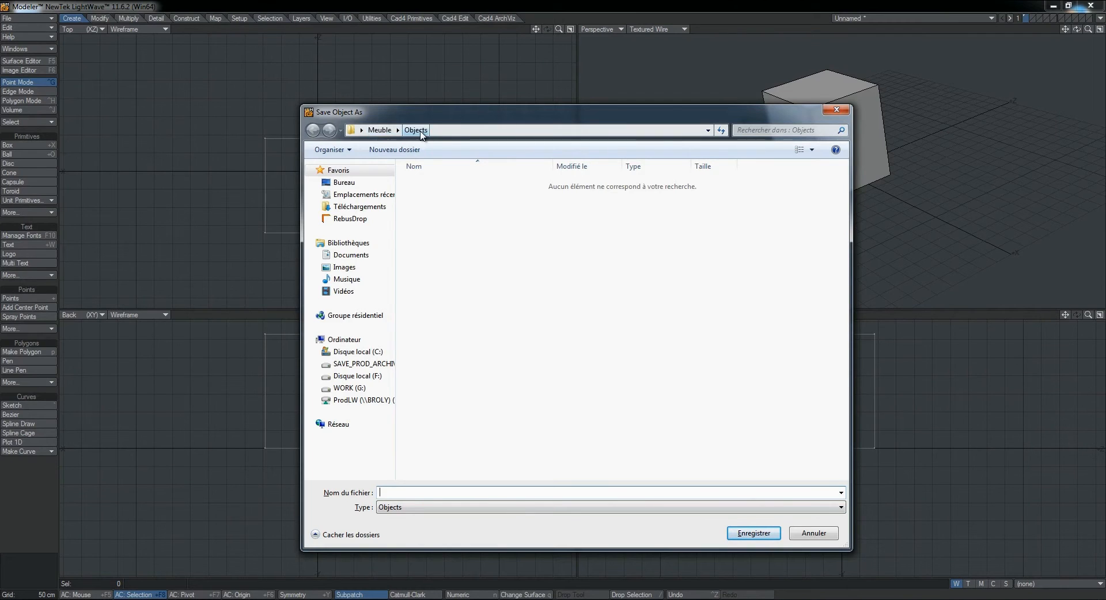
{"action": "left_click", "coordinate": [813, 533]}
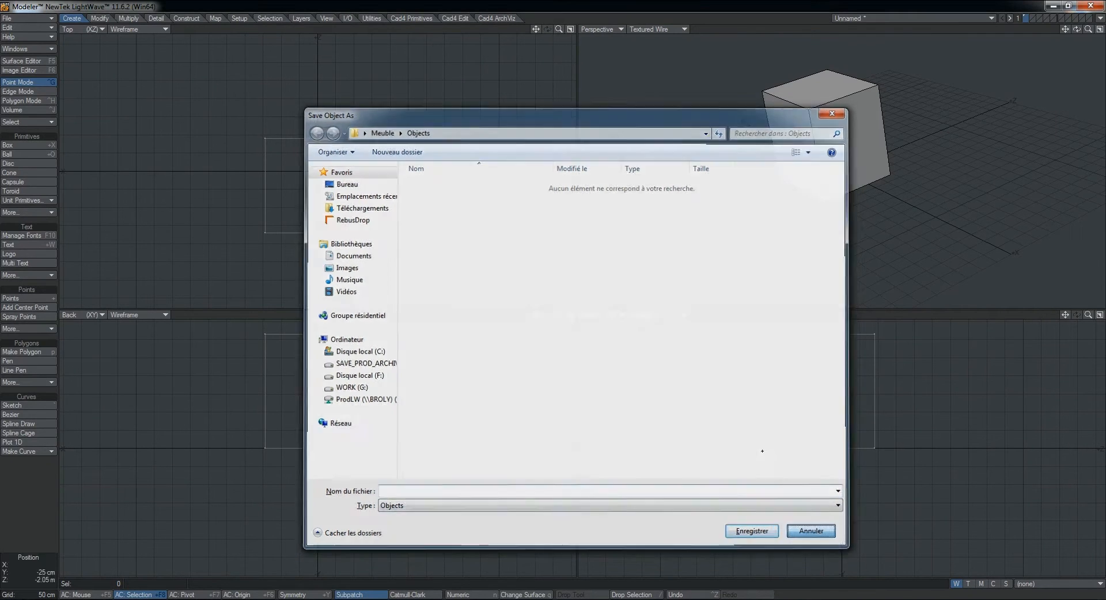
{"action": "key", "text": "F6"}
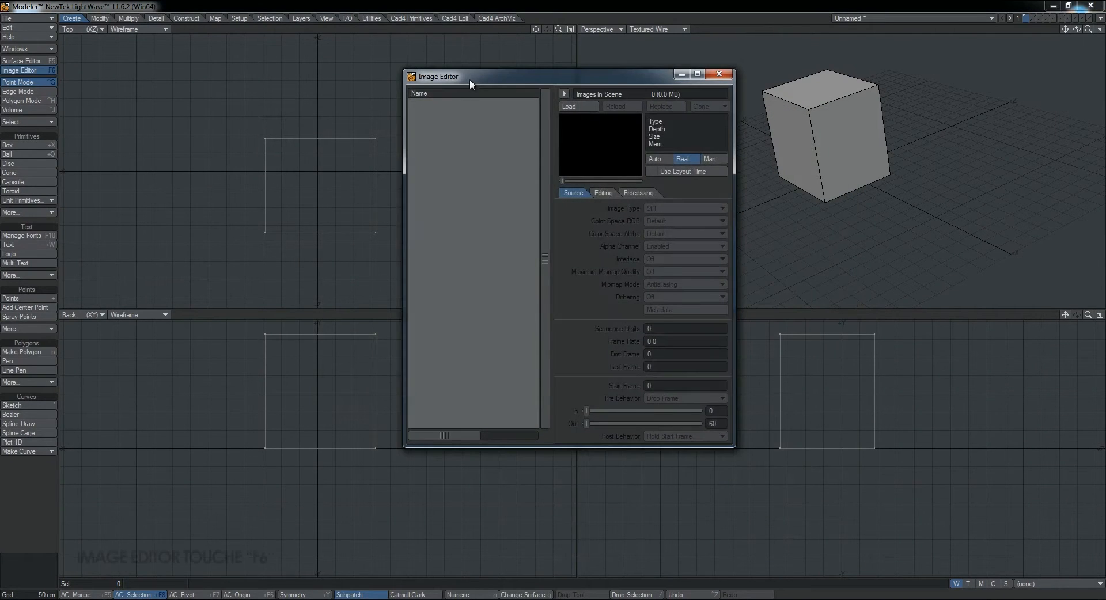
{"action": "left_click_drag", "start_coordinate": [469, 78], "coordinate": [449, 76]}
{"action": "left_click", "coordinate": [548, 103]}
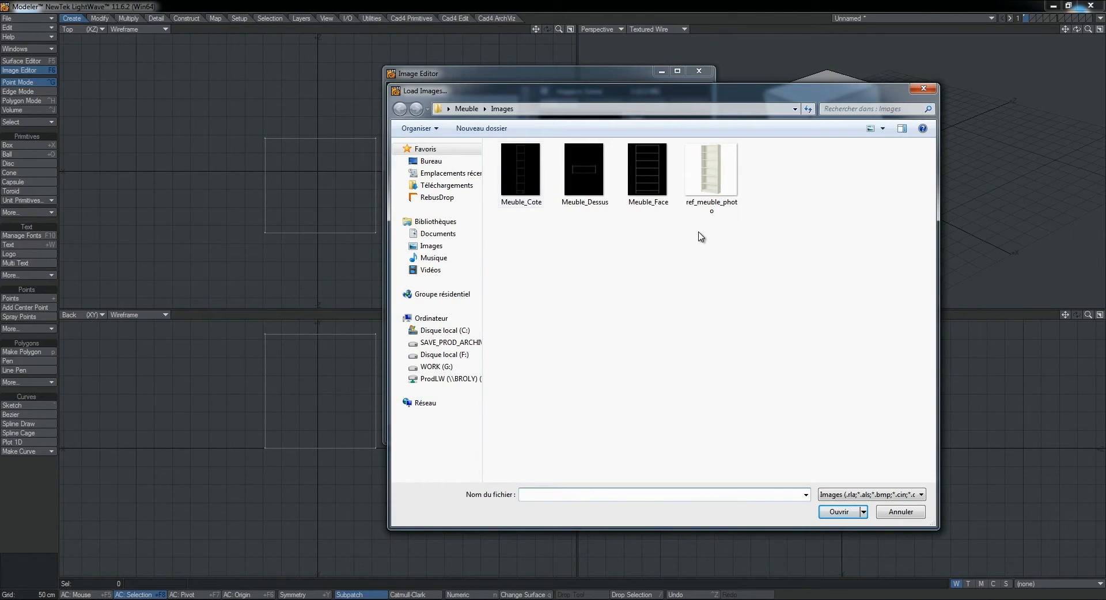
{"action": "left_click", "coordinate": [902, 512]}
{"action": "left_click", "coordinate": [698, 71]}
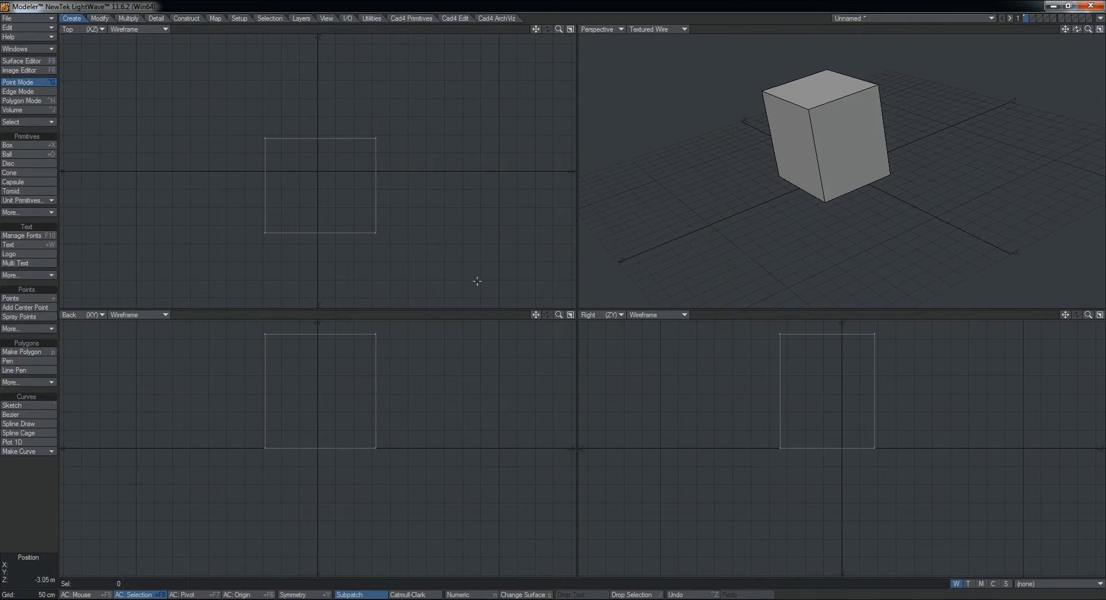
Bring up the Meuble folder window and rename the Images subfolder as Image.
{"action": "left_click", "coordinate": [138, 599]}
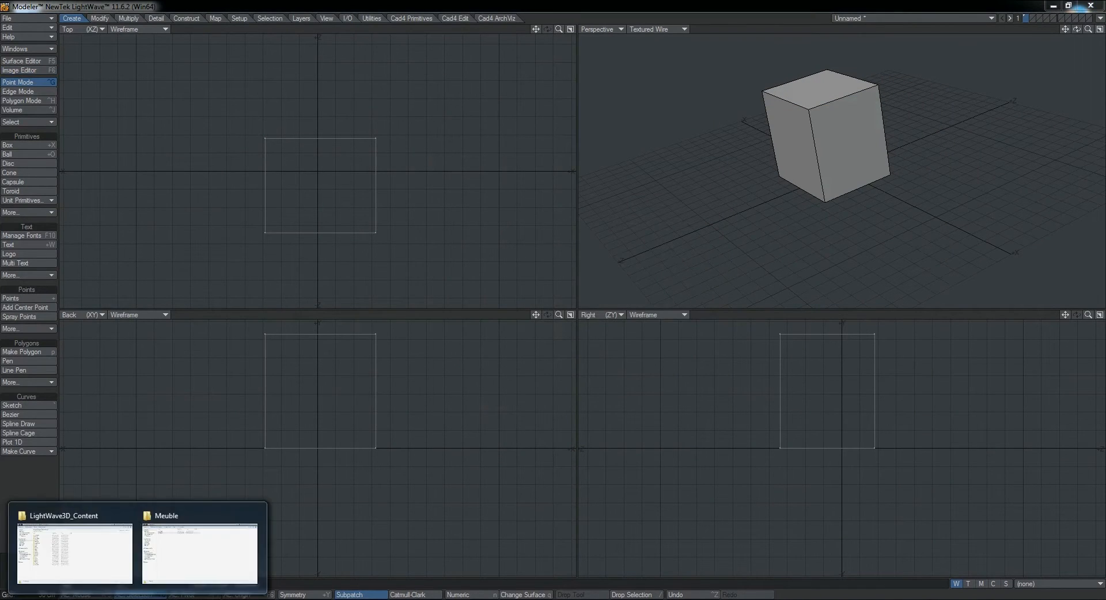
{"action": "left_click", "coordinate": [198, 544]}
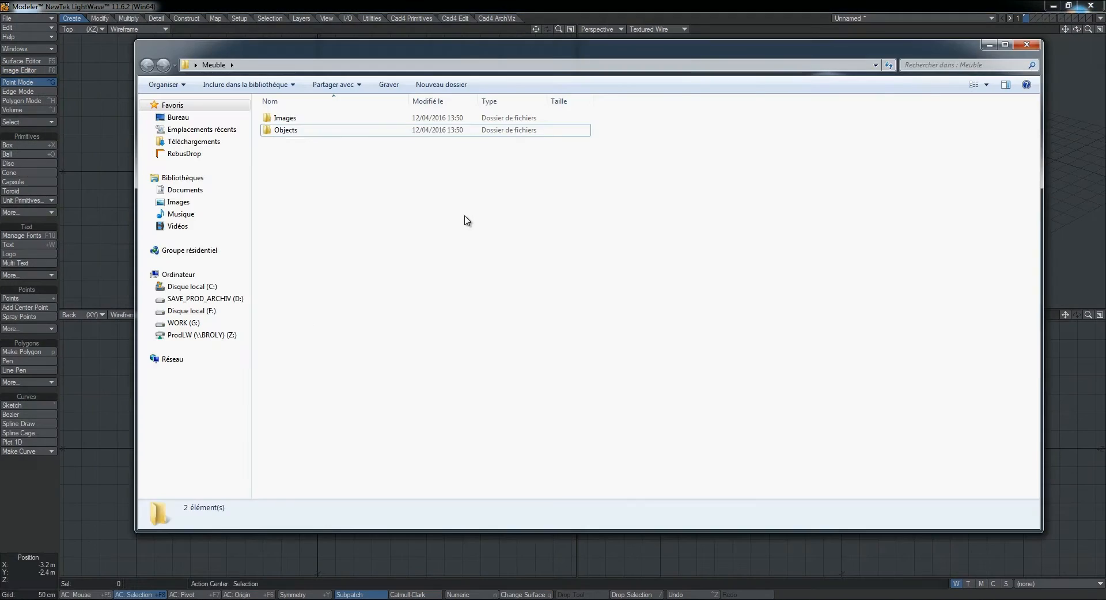
{"action": "left_click", "coordinate": [287, 121]}
{"action": "left_click", "coordinate": [330, 119]}
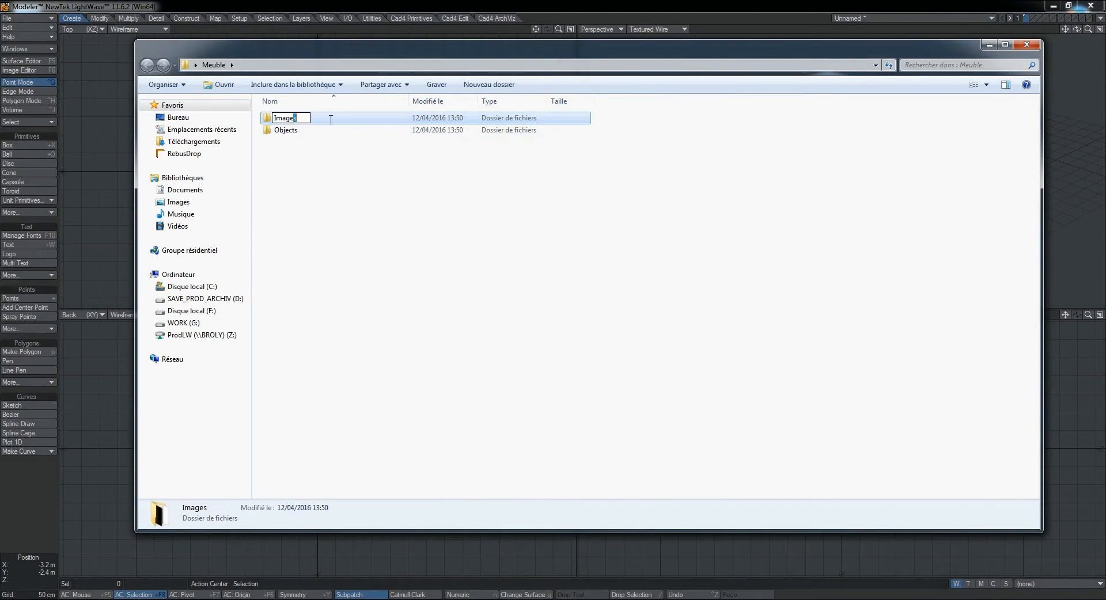
{"action": "key", "text": "Return"}
Rename the Objects subfolder of Meuble as Object and return to LightWave Modeler.
{"action": "left_click", "coordinate": [289, 131]}
{"action": "left_click", "coordinate": [290, 131]}
{"action": "key", "text": "End"}
{"action": "key", "text": "shift+Left"}
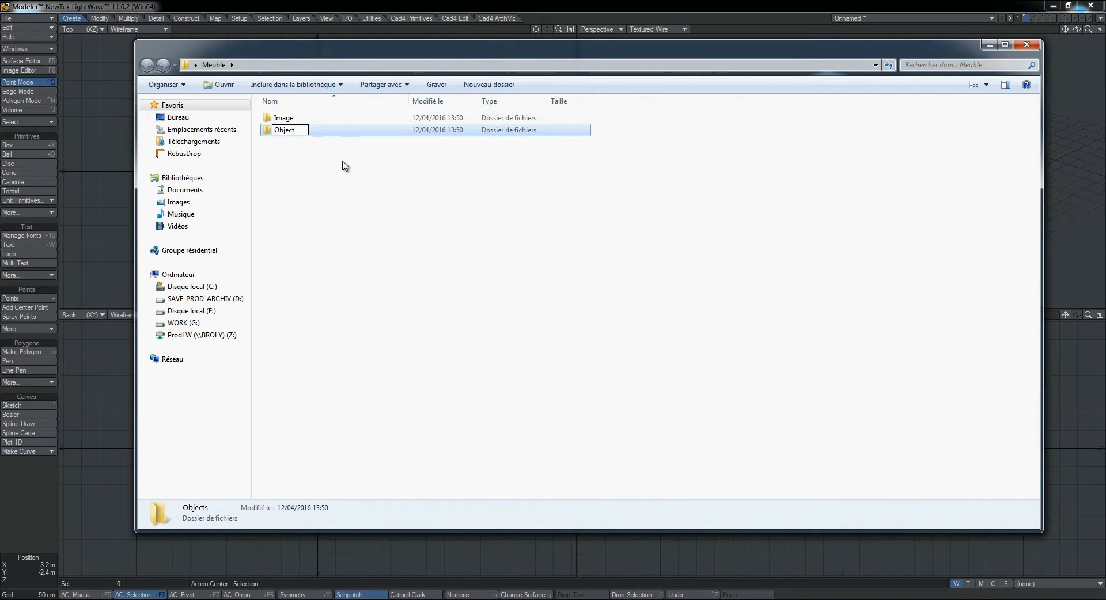
{"action": "left_click", "coordinate": [345, 192]}
{"action": "left_click", "coordinate": [388, 6]}
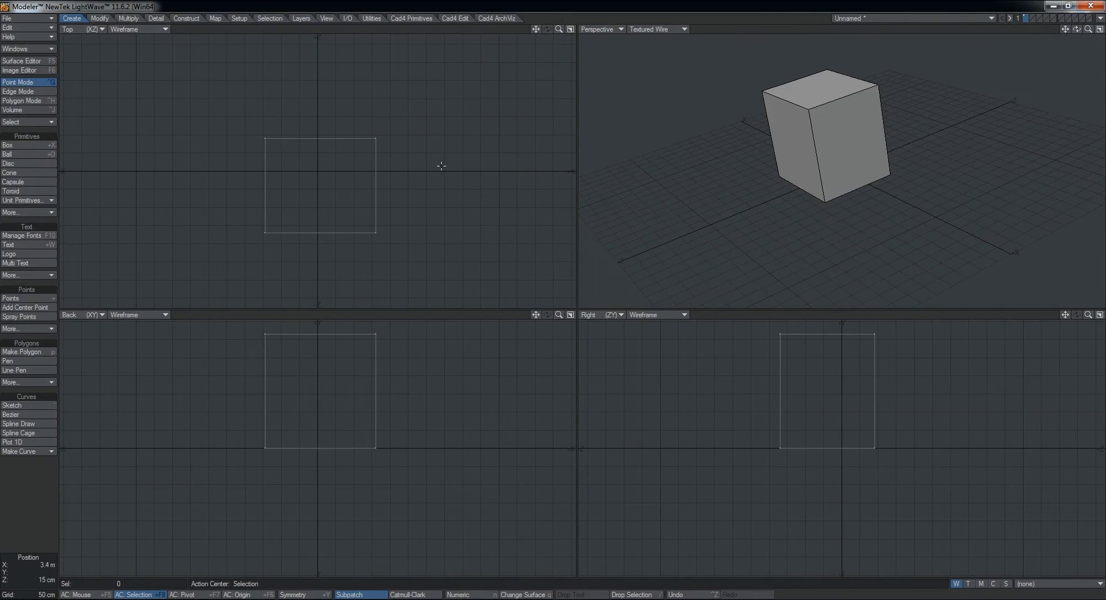
Check which folders Save Object As and Load Images open in with the renamed subfolders, cancelling both dialogs.
{"action": "key", "text": "s"}
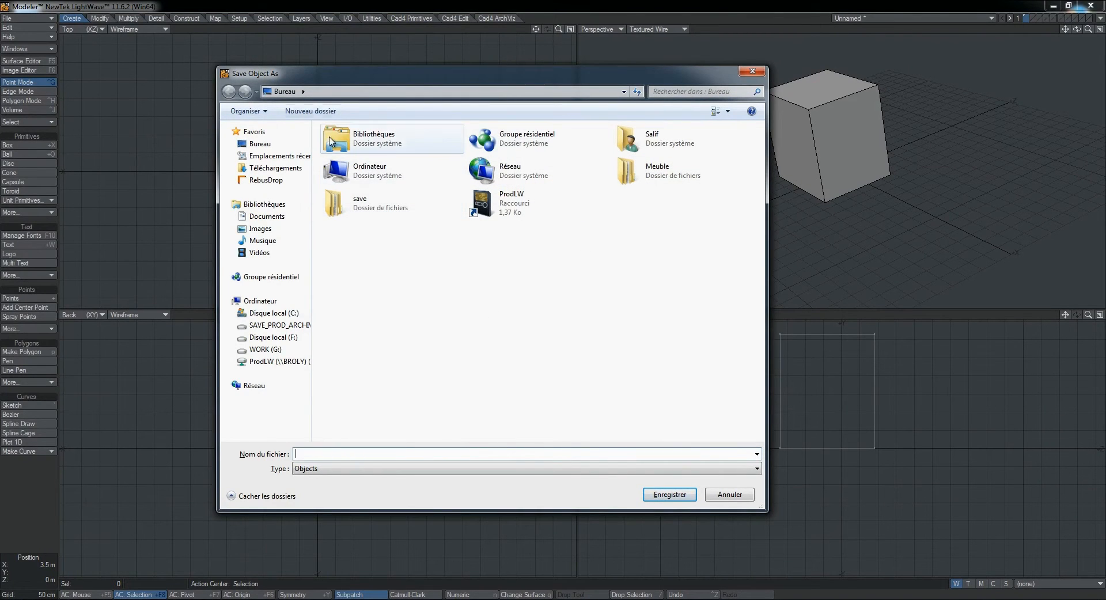
{"action": "left_click", "coordinate": [730, 494]}
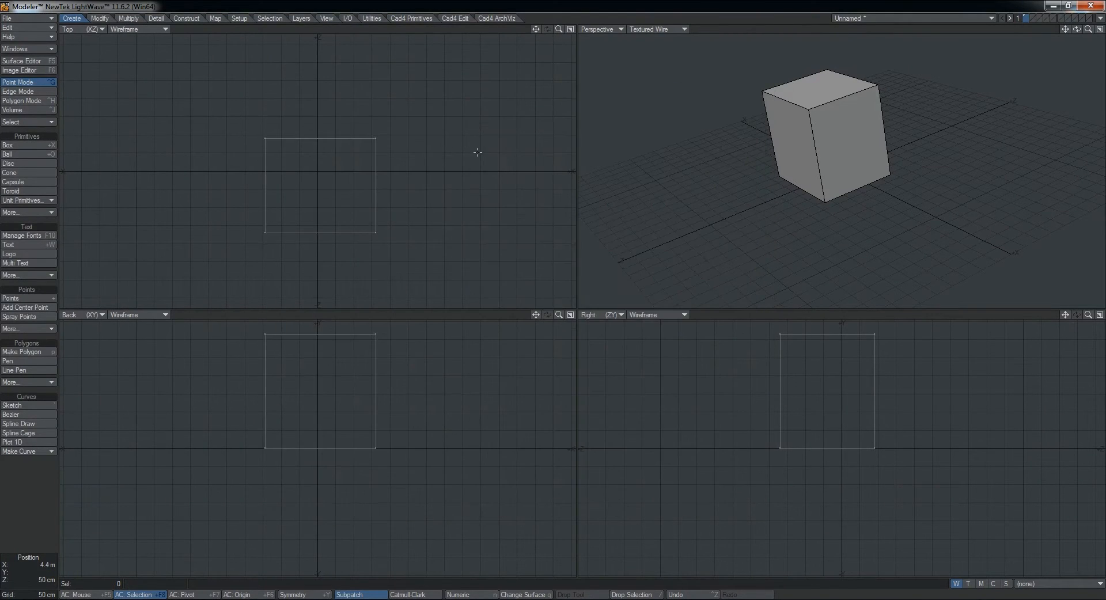
{"action": "key", "text": "F6"}
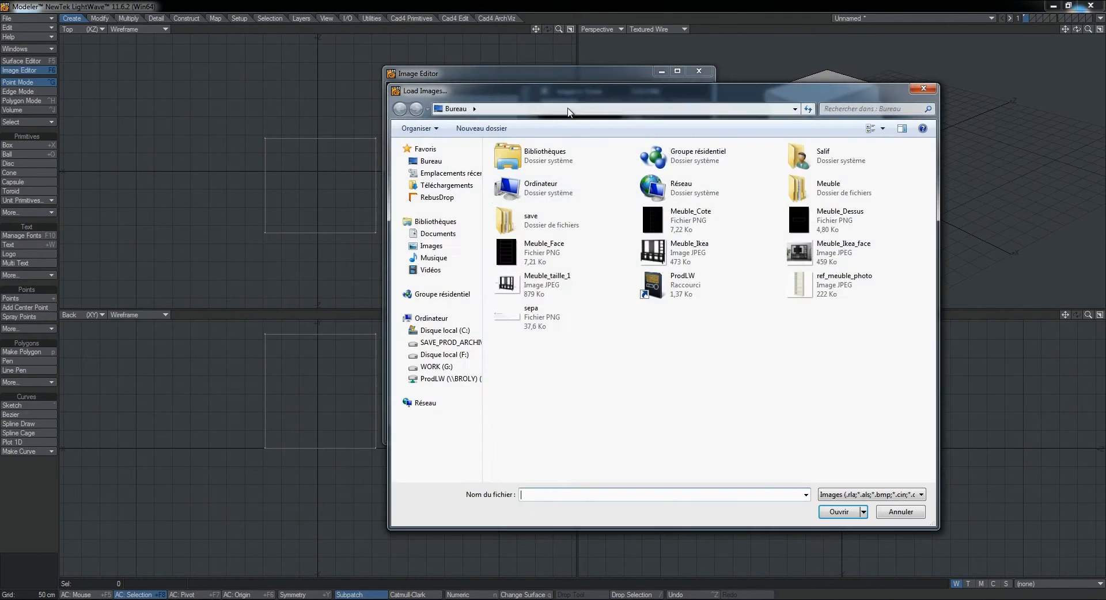
{"action": "left_click", "coordinate": [922, 514]}
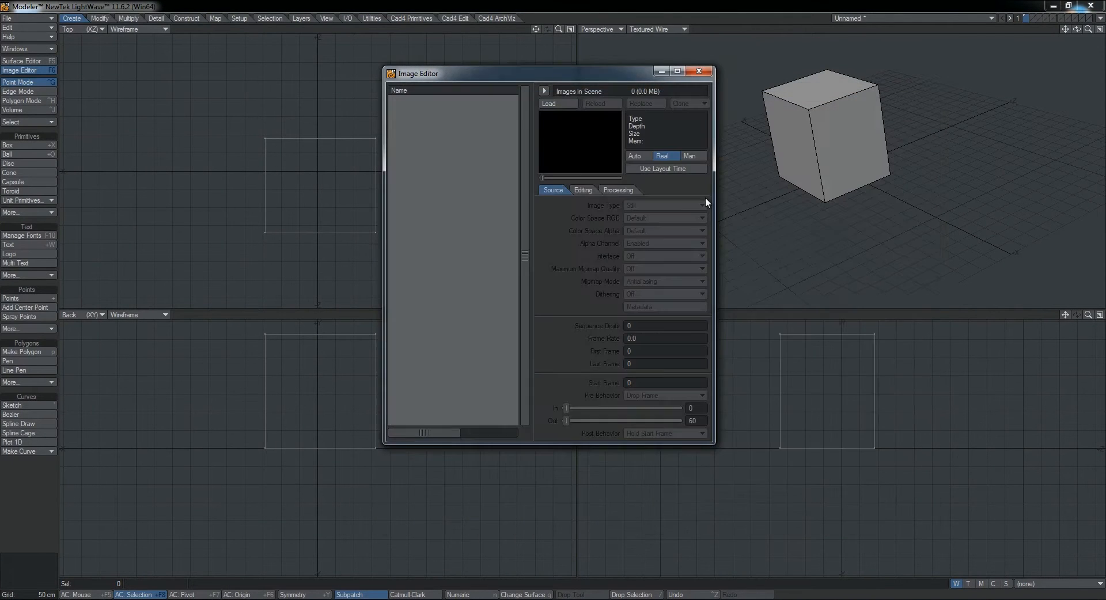
{"action": "left_click", "coordinate": [698, 70]}
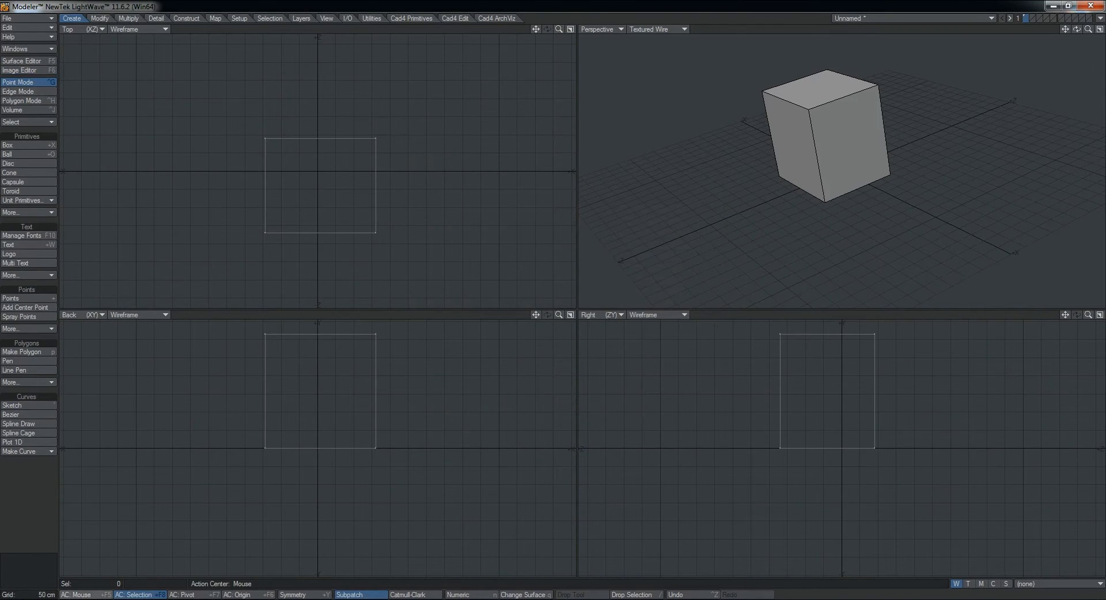
Rename the Meuble subfolders as Images and Objects, close the folder window and go back to Modeler.
{"action": "mouse_move", "coordinate": [137, 599]}
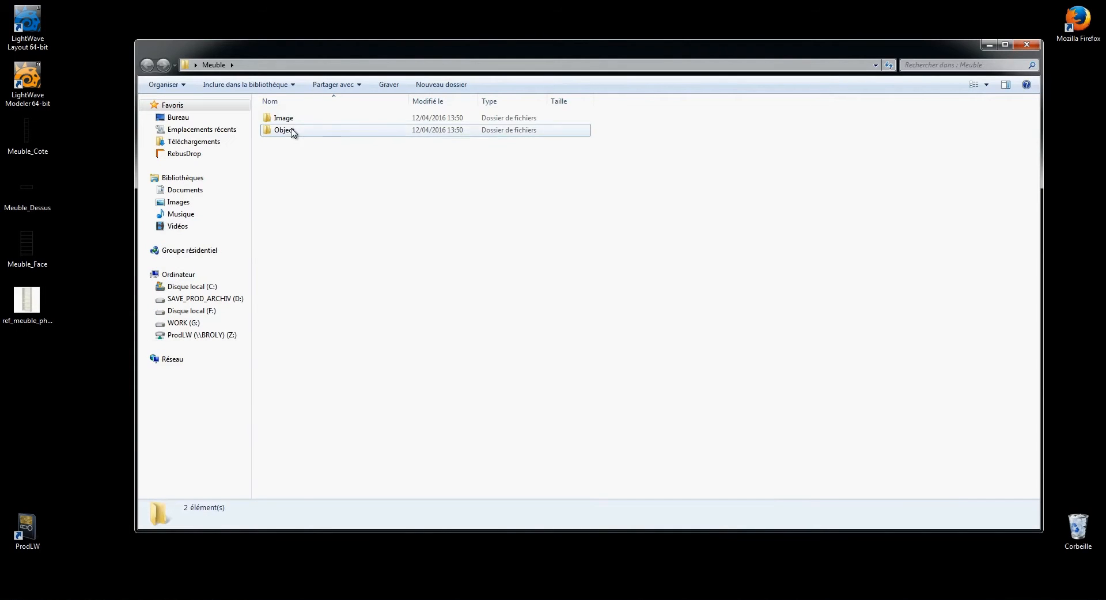
{"action": "left_click", "coordinate": [291, 122]}
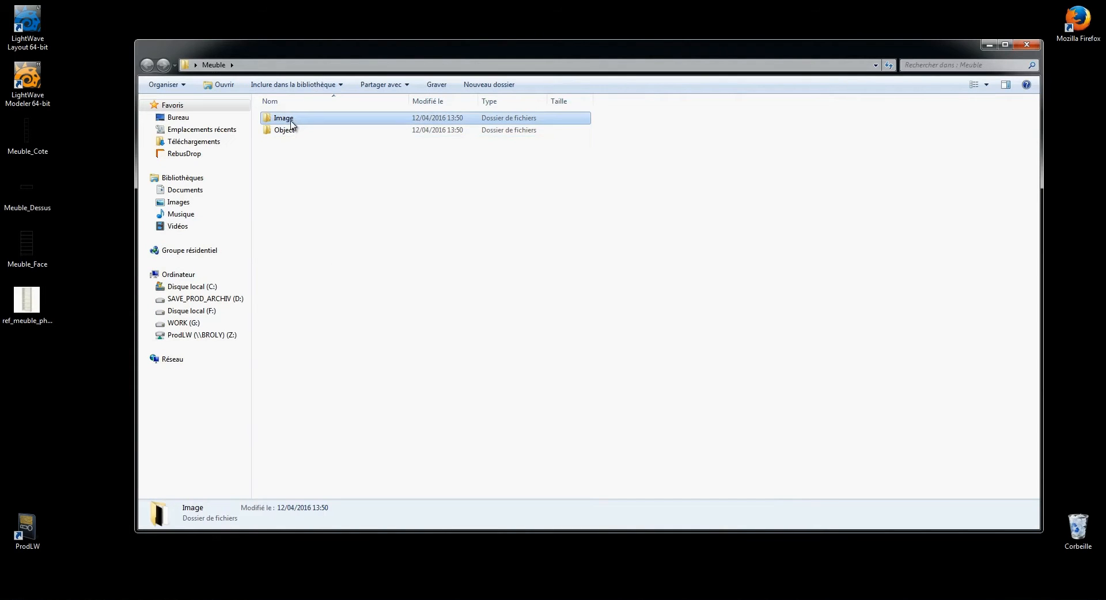
{"action": "left_click", "coordinate": [294, 118]}
{"action": "type", "text": "s"}
{"action": "left_click", "coordinate": [288, 132]}
{"action": "left_click", "coordinate": [291, 132]}
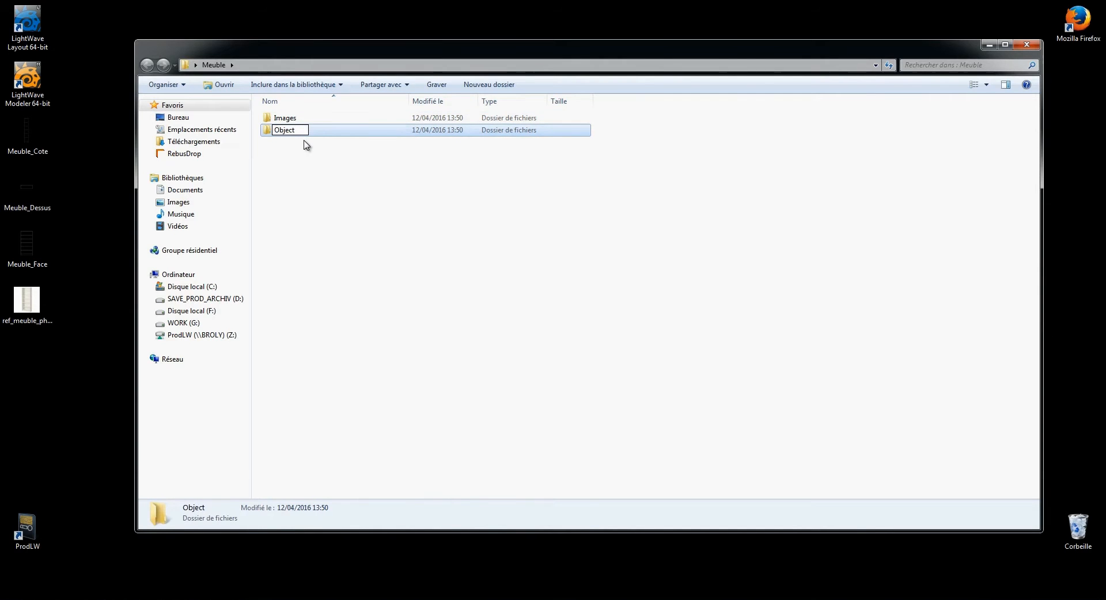
{"action": "type", "text": "s"}
{"action": "left_click", "coordinate": [401, 188]}
{"action": "left_click", "coordinate": [1026, 45]}
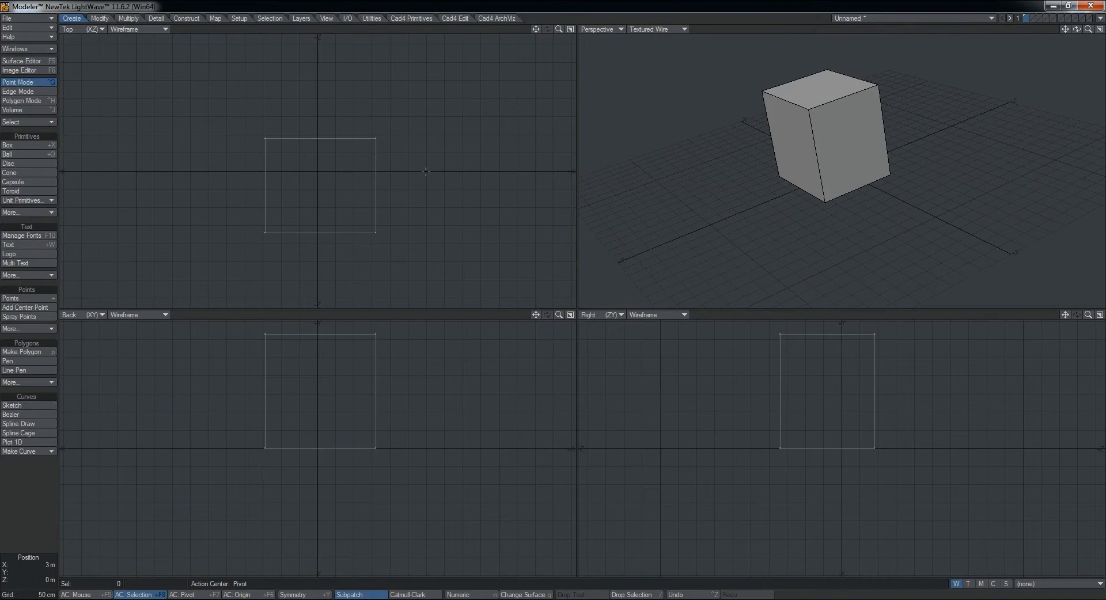
Check which folder Save Object As opens in without saving, and delete the test box.
{"action": "key", "text": "shift+s"}
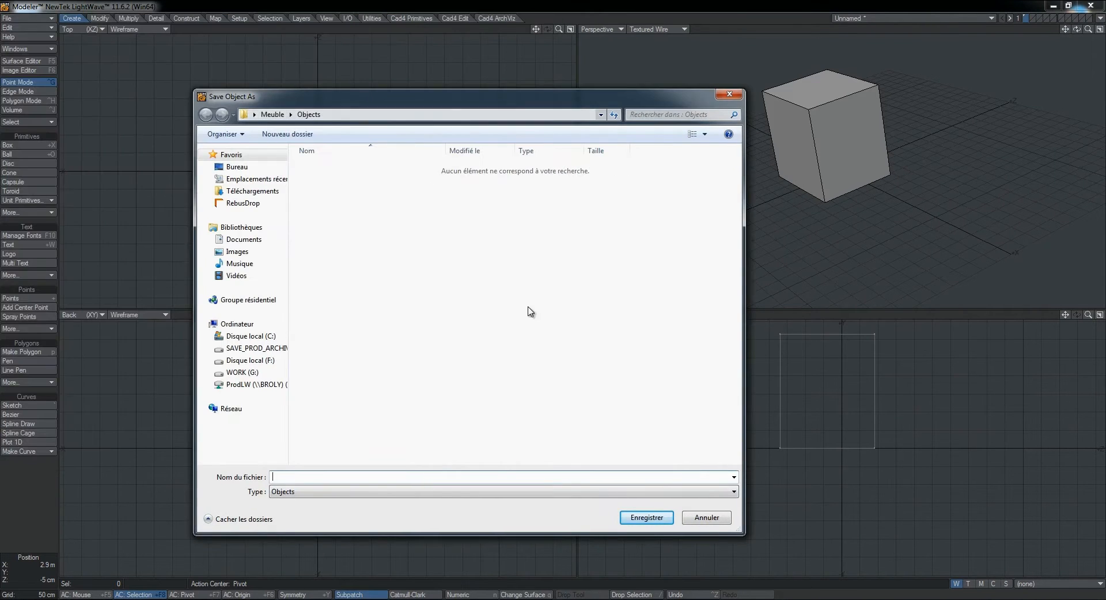
{"action": "left_click", "coordinate": [706, 524]}
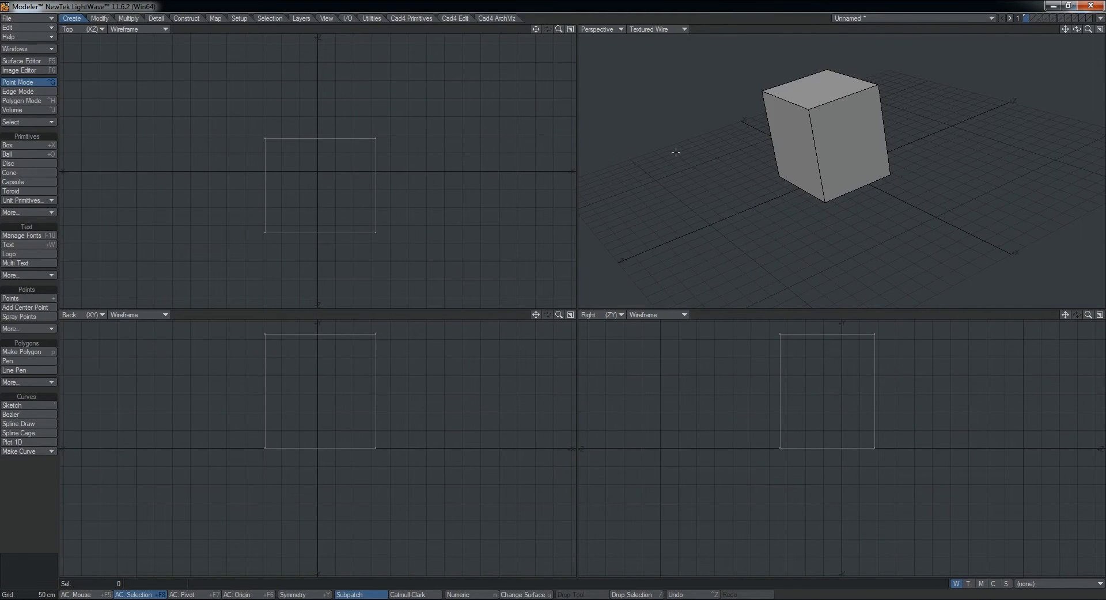
{"action": "key", "text": "Delete"}
{"action": "left_click_drag", "start_coordinate": [674, 153], "coordinate": [833, 222], "text": "alt"}
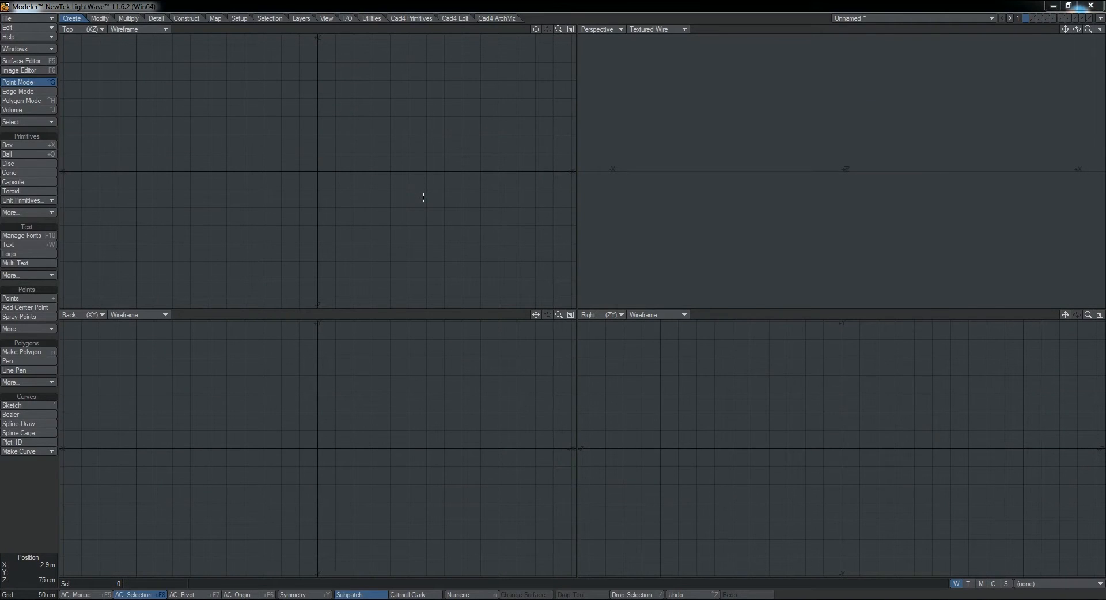
Load the Meuble_Cote_R, Meuble_Dessus and Meuble_Face images from the Images folder with the Image Editor, and close the editor.
{"action": "key", "text": "F6"}
{"action": "left_click_drag", "start_coordinate": [733, 111], "coordinate": [516, 99]}
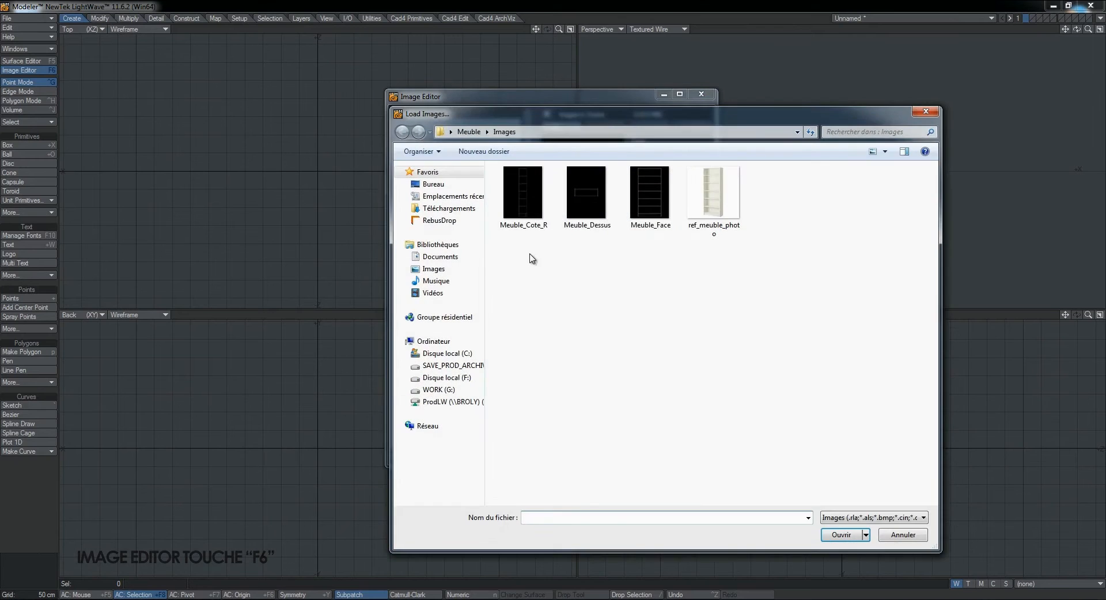
{"action": "left_click_drag", "start_coordinate": [528, 256], "coordinate": [652, 180]}
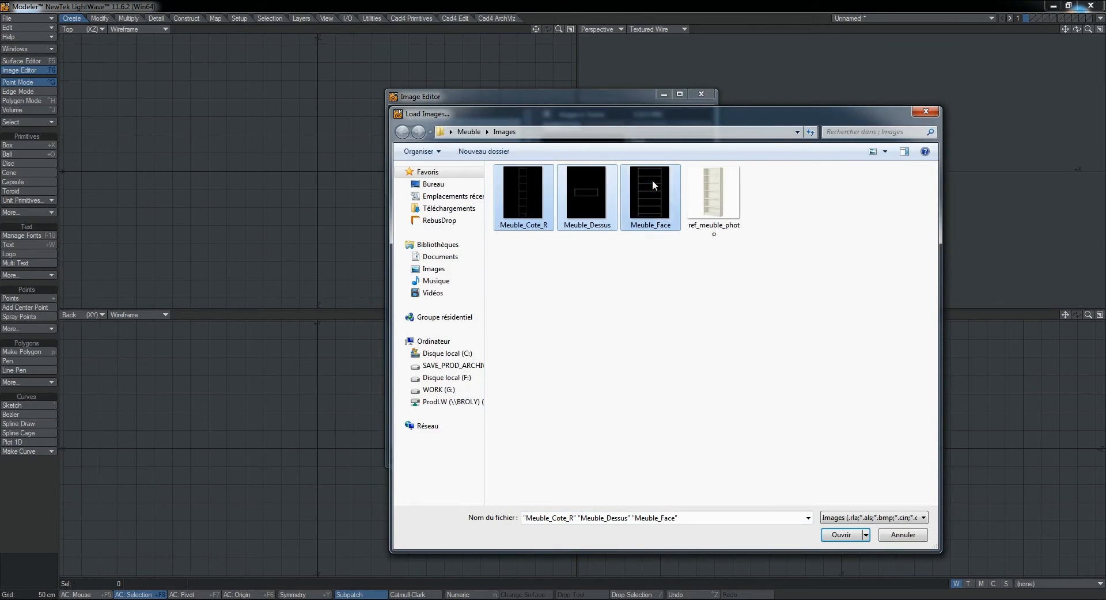
{"action": "left_click", "coordinate": [842, 535]}
{"action": "left_click_drag", "start_coordinate": [566, 96], "coordinate": [726, 99]}
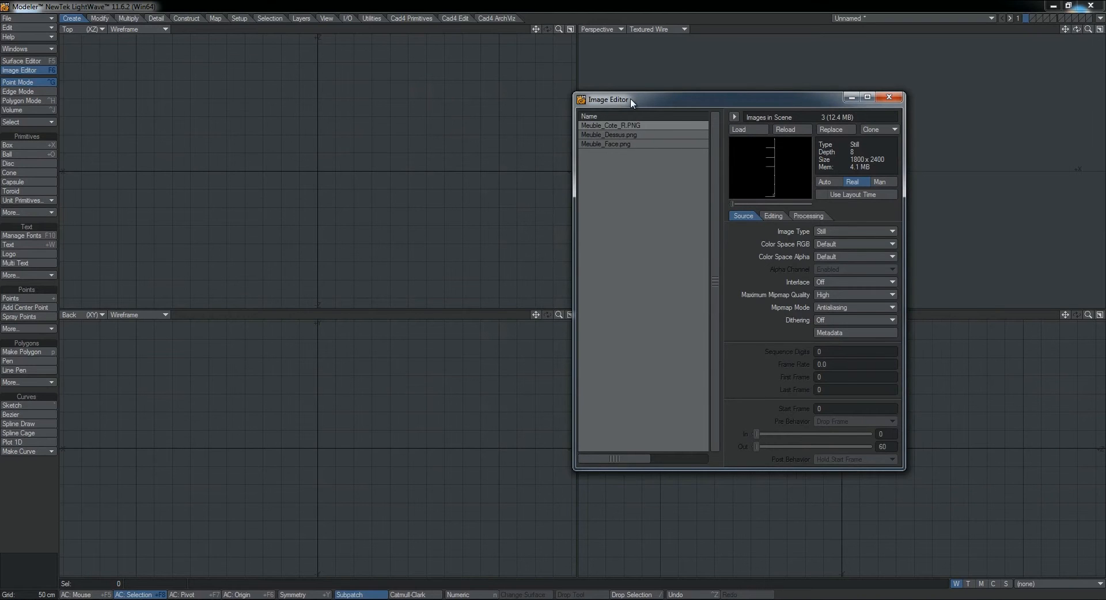
{"action": "left_click_drag", "start_coordinate": [630, 99], "coordinate": [679, 100]}
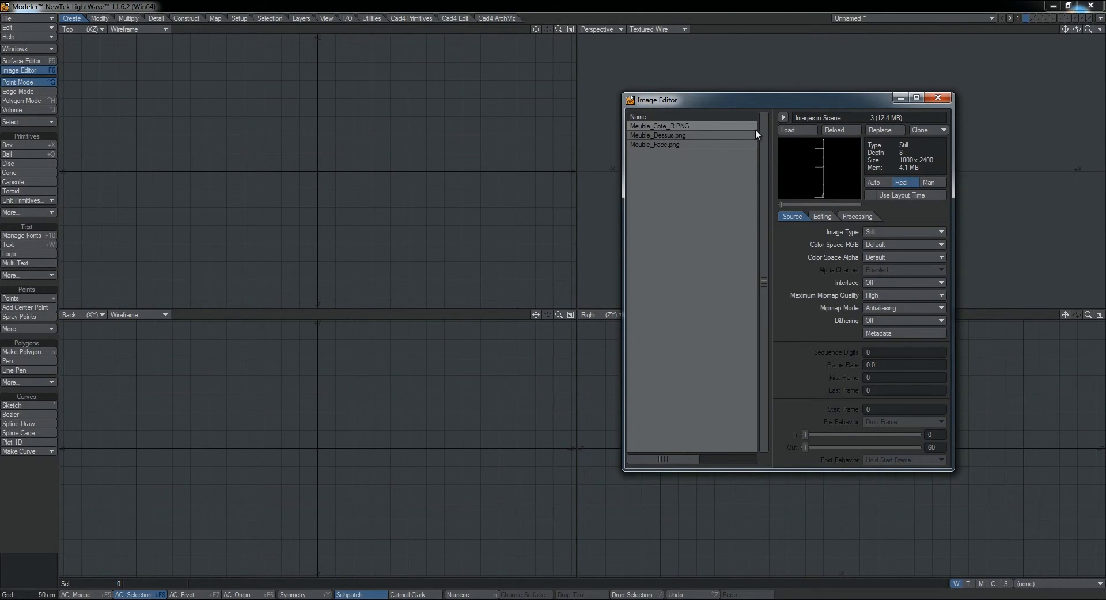
{"action": "left_click", "coordinate": [938, 98]}
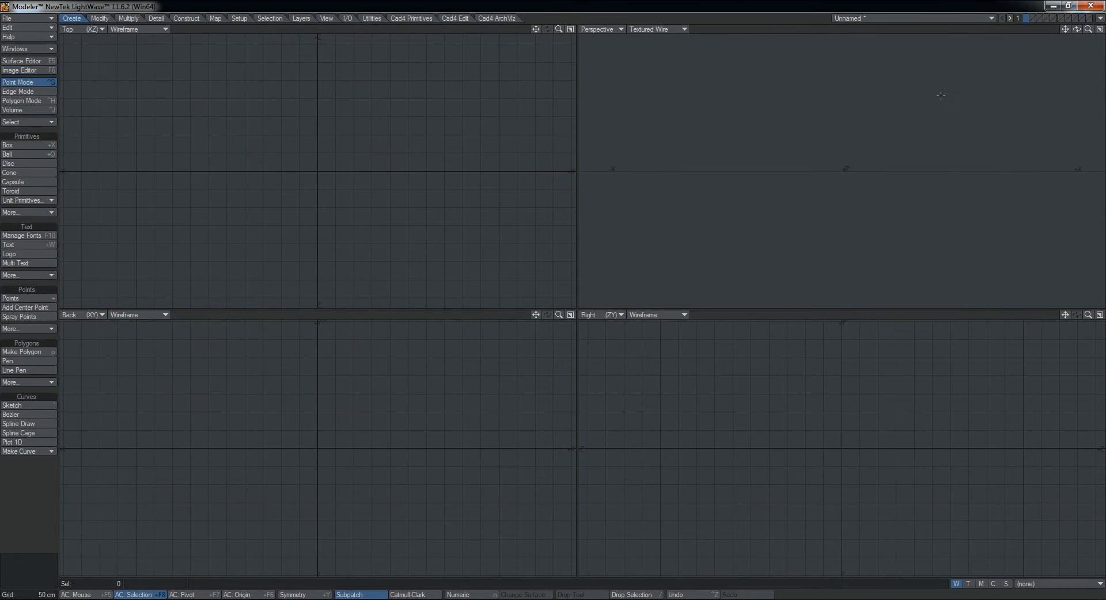
Set Meuble_Dessus.png as the backdrop image of the TopL viewport in the display options.
{"action": "key", "text": "d"}
{"action": "left_click_drag", "start_coordinate": [533, 171], "coordinate": [689, 70]}
{"action": "left_click", "coordinate": [624, 139]}
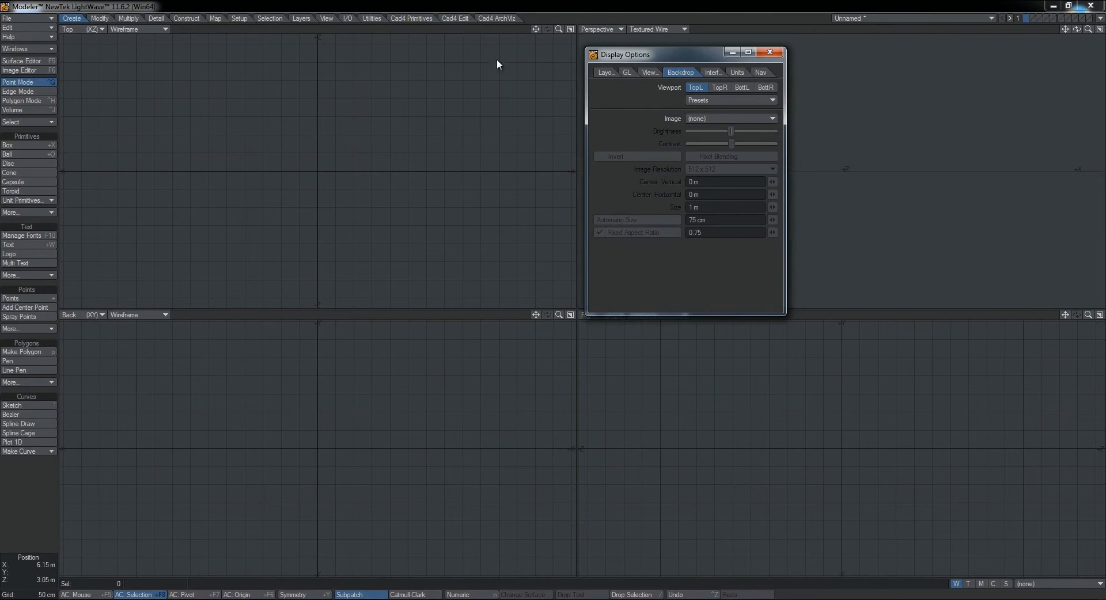
{"action": "left_click", "coordinate": [715, 118]}
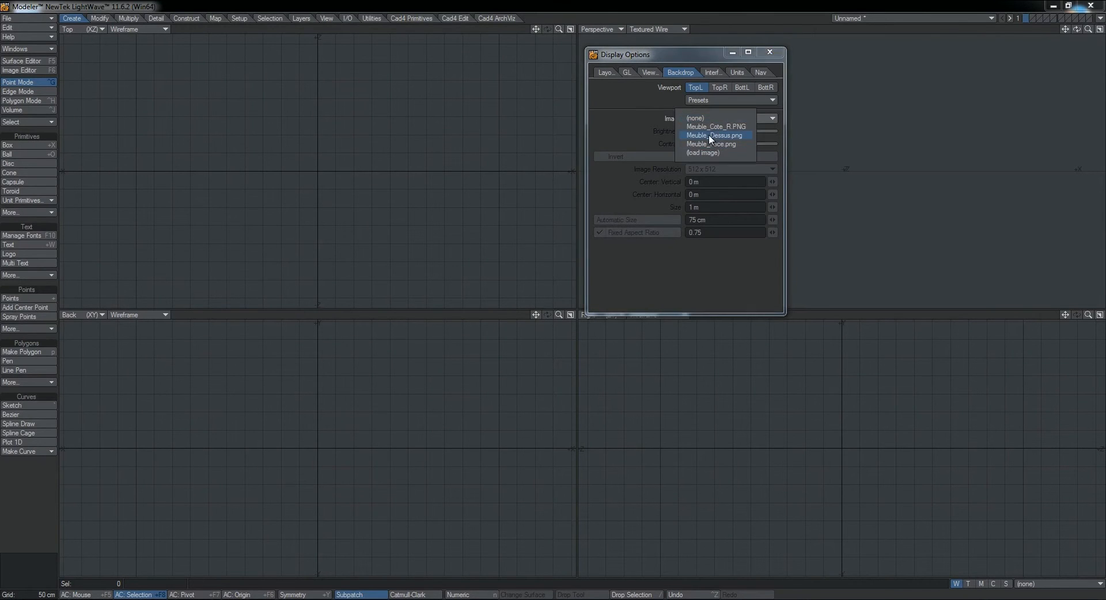
{"action": "left_click", "coordinate": [708, 135]}
{"action": "left_click_drag", "start_coordinate": [703, 54], "coordinate": [390, 91]}
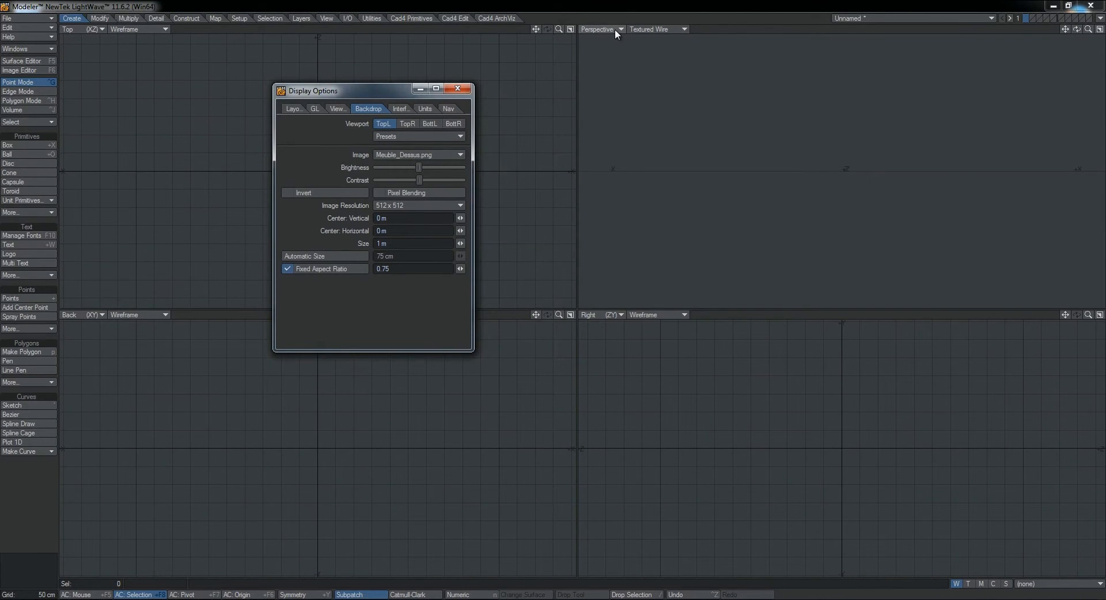
{"action": "left_click", "coordinate": [407, 124]}
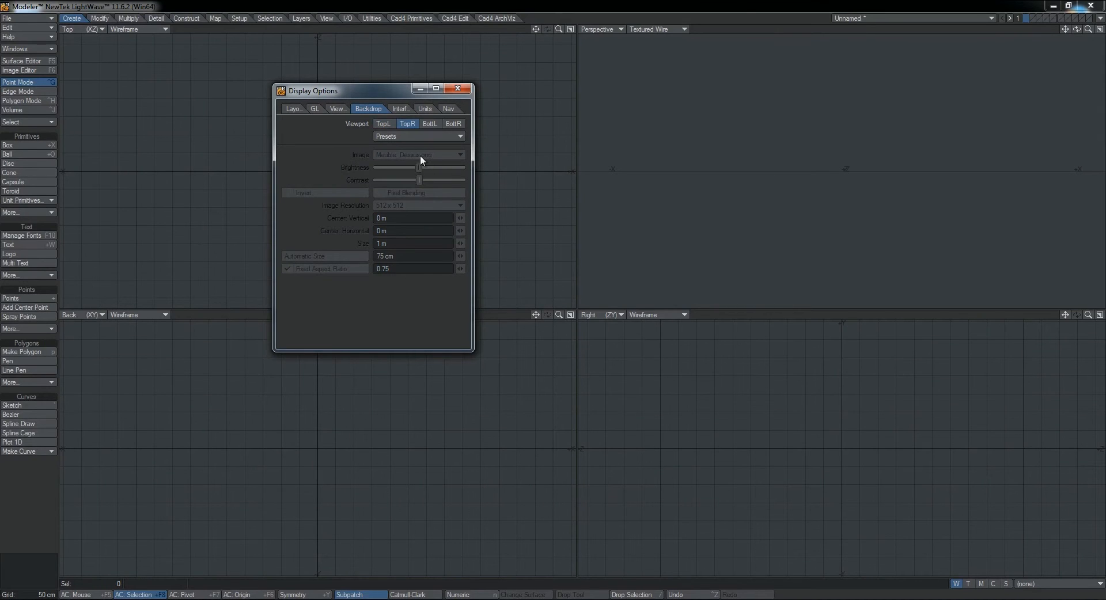
{"action": "mouse_move", "coordinate": [807, 144]}
{"action": "left_mouse_down", "text": "alt"}
{"action": "mouse_move", "coordinate": [874, 173]}
{"action": "mouse_move", "coordinate": [838, 210]}
{"action": "mouse_move", "coordinate": [824, 155]}
{"action": "left_mouse_up", "text": "alt"}
{"action": "left_click_drag", "start_coordinate": [410, 94], "coordinate": [494, 49]}
Switch the Back view to Front and set Meuble_Face.png as the backdrop of the BottL viewport.
{"action": "left_click", "coordinate": [532, 83]}
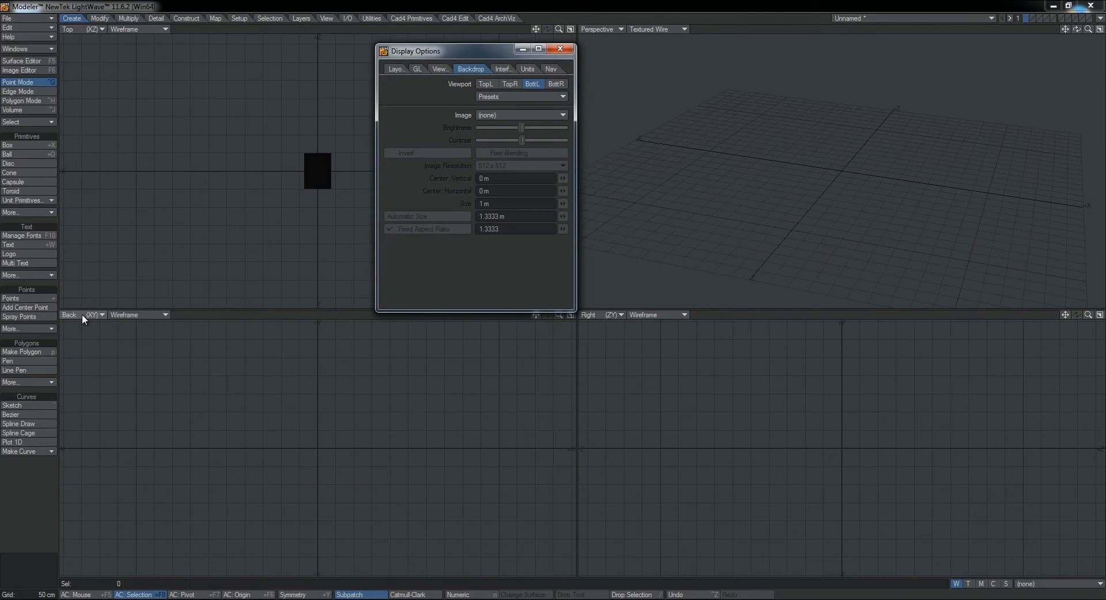
{"action": "left_click", "coordinate": [499, 115]}
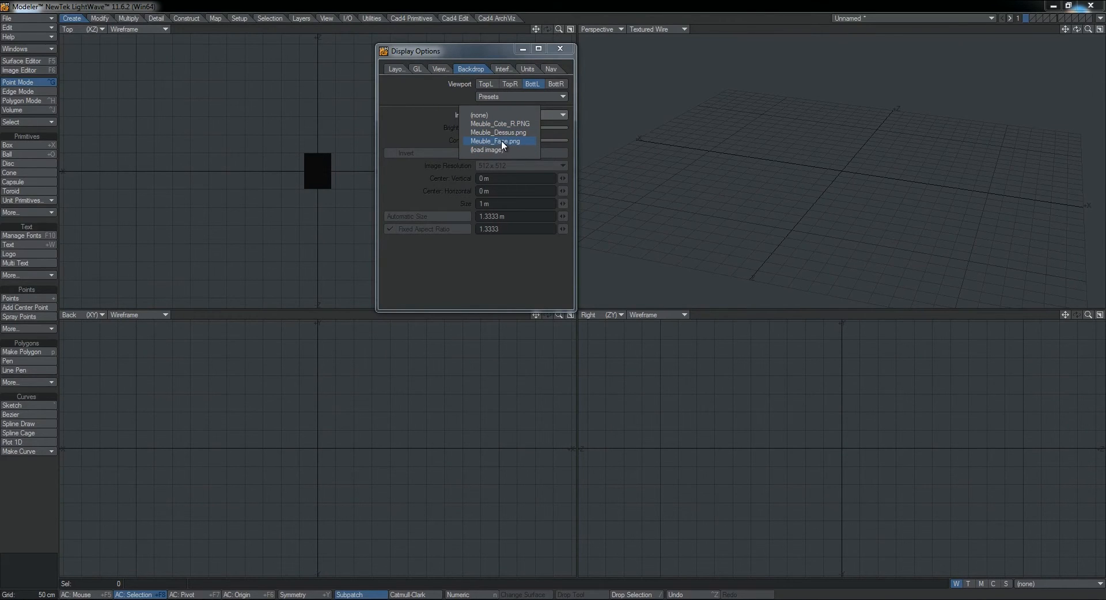
{"action": "left_click", "coordinate": [111, 419]}
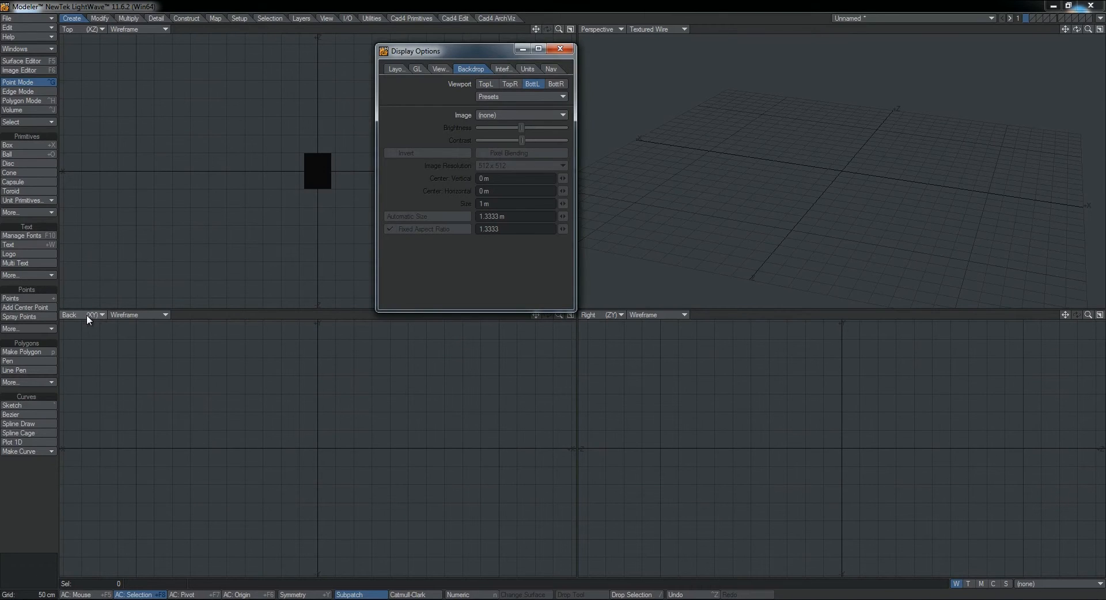
{"action": "left_click", "coordinate": [87, 315]}
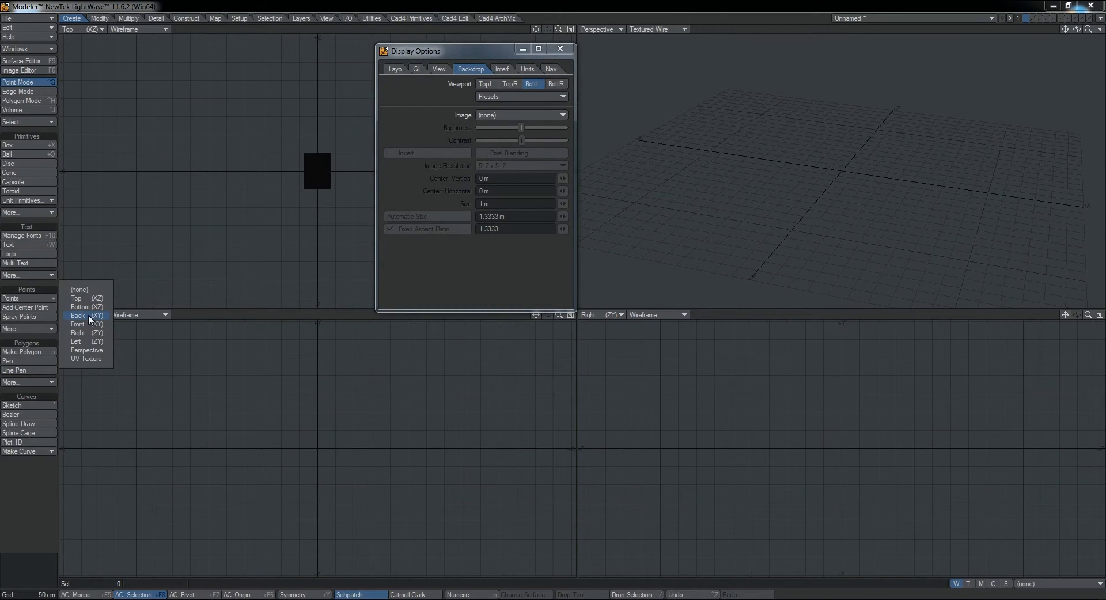
{"action": "left_click", "coordinate": [88, 323]}
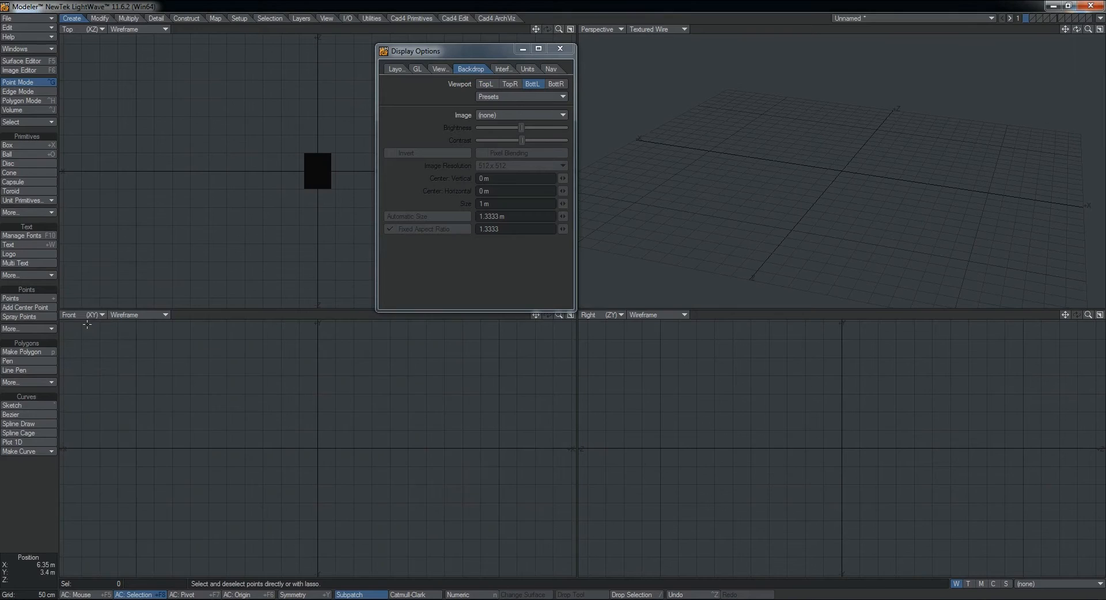
{"action": "left_click", "coordinate": [510, 115]}
{"action": "left_click", "coordinate": [527, 137]}
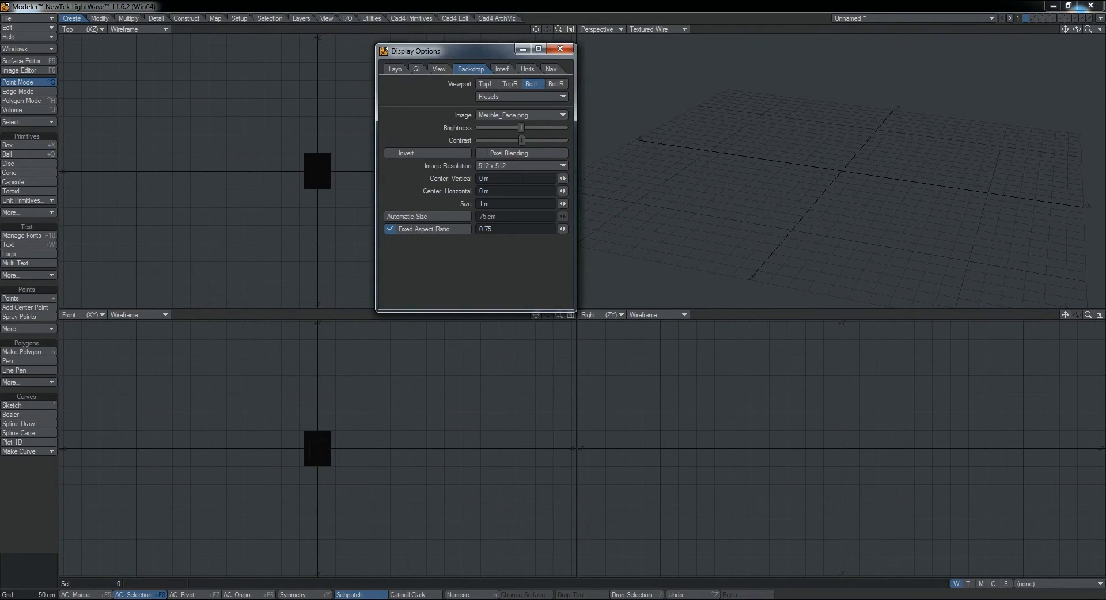
Set Meuble_Cote_R.PNG as the backdrop image of the BottR viewport.
{"action": "left_click_drag", "start_coordinate": [486, 52], "coordinate": [452, 49]}
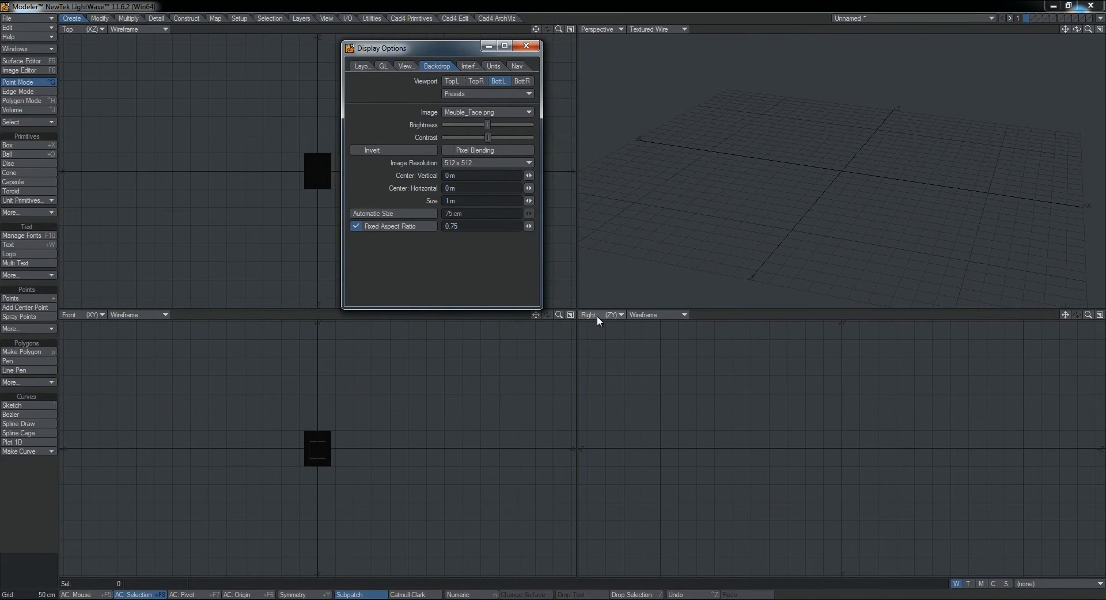
{"action": "left_click", "coordinate": [523, 82]}
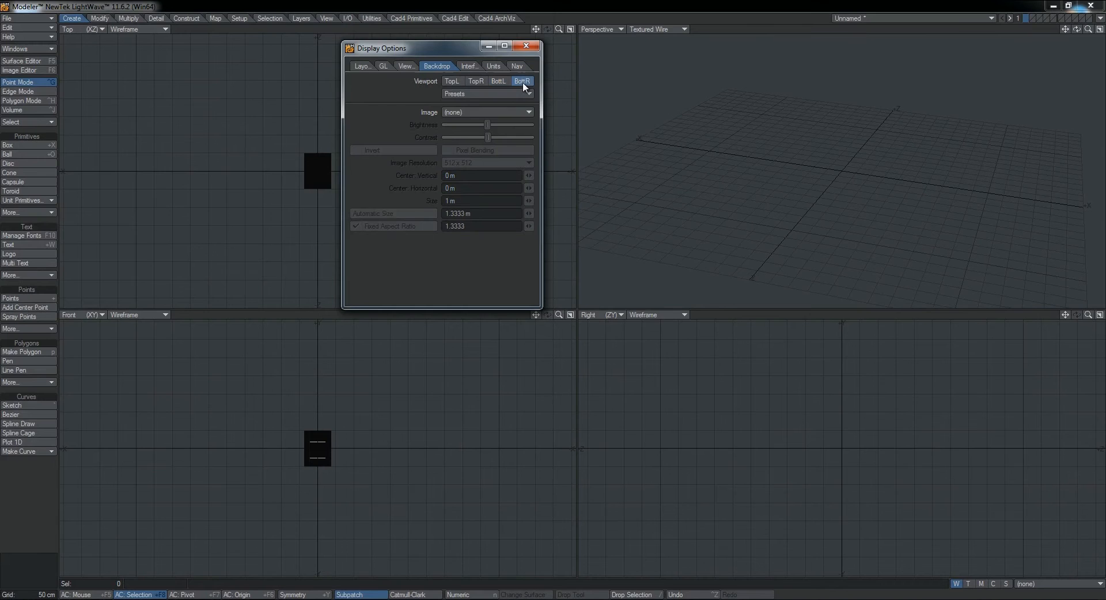
{"action": "left_click", "coordinate": [493, 111]}
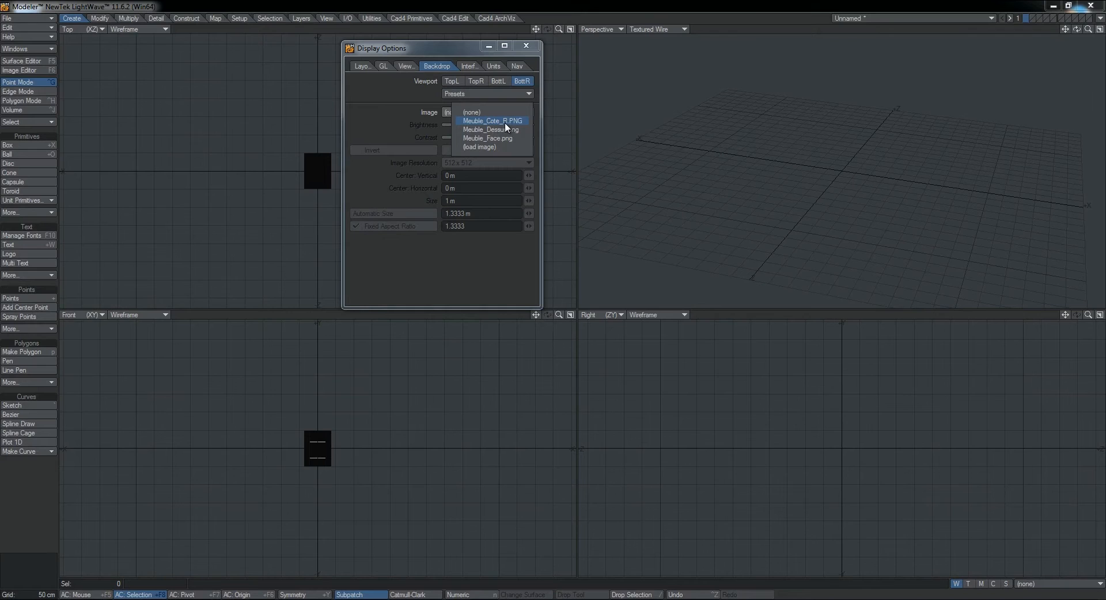
{"action": "left_click", "coordinate": [505, 122]}
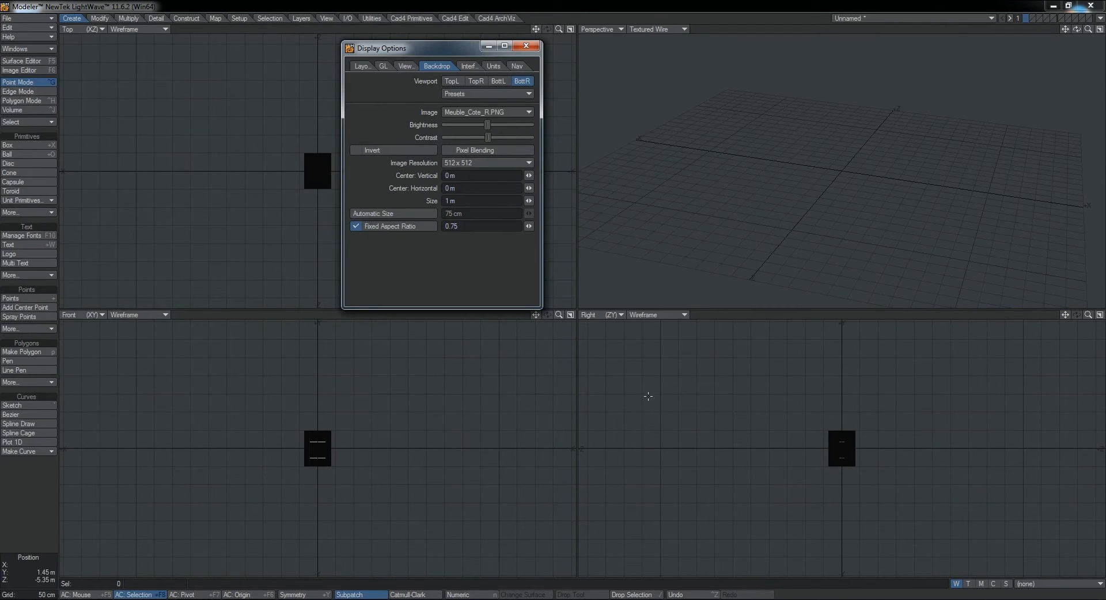
Examine the bookcase backdrop drawings up close in the Top, Front and Right views.
{"action": "left_click_drag", "start_coordinate": [327, 454], "coordinate": [411, 444], "text": "ctrl+alt"}
{"action": "left_click_drag", "start_coordinate": [310, 148], "coordinate": [242, 199], "text": "alt"}
{"action": "scroll", "coordinate": [252, 172], "scroll_direction": "up", "scroll_amount": 3}
{"action": "scroll", "coordinate": [318, 182], "scroll_direction": "up", "scroll_amount": 3}
{"action": "scroll", "coordinate": [282, 163], "scroll_direction": "up", "scroll_amount": 3}
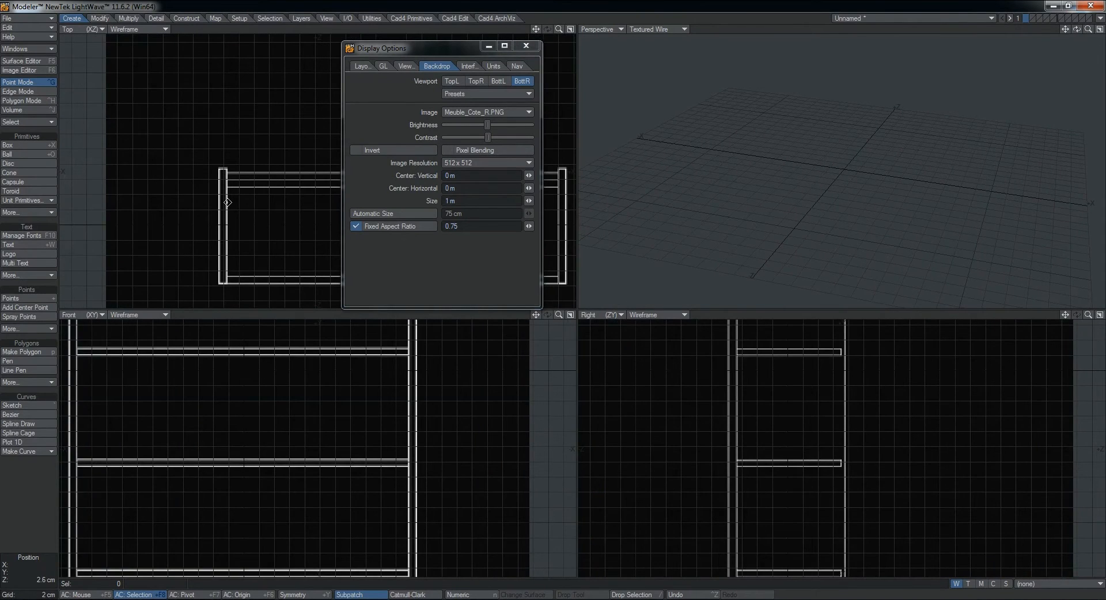
{"action": "scroll", "coordinate": [216, 165], "scroll_direction": "up", "scroll_amount": 3}
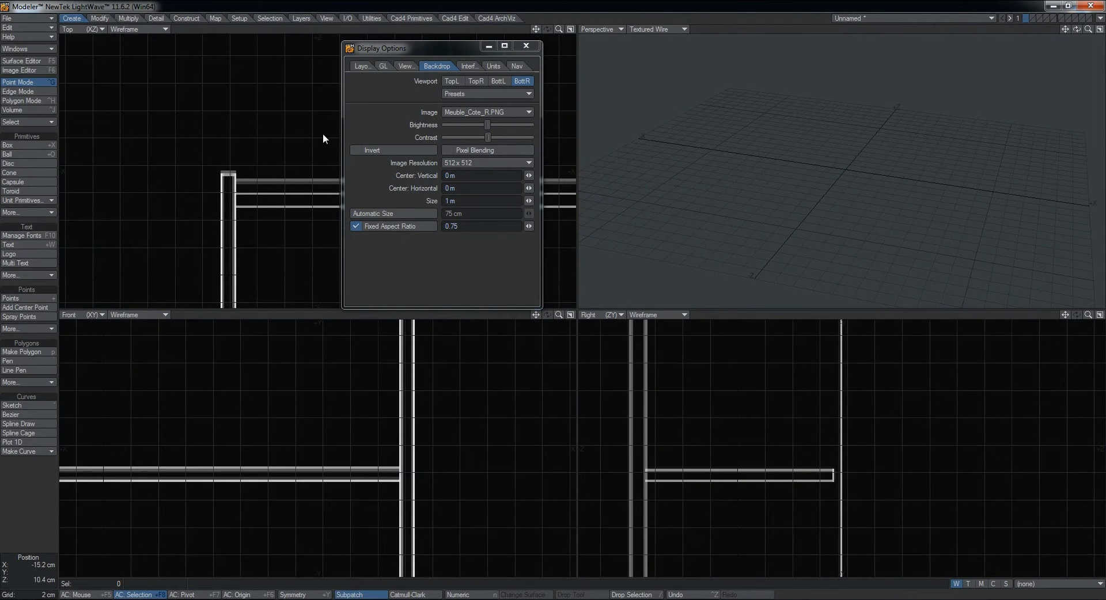
Inspect the Top backdrop's line sharpness up close and view the image resolution choices for the TopL backdrop.
{"action": "left_click_drag", "start_coordinate": [398, 46], "coordinate": [594, 47]}
{"action": "scroll", "coordinate": [291, 189], "scroll_direction": "up", "scroll_amount": 2}
{"action": "left_click_drag", "start_coordinate": [290, 189], "coordinate": [268, 168], "text": "alt"}
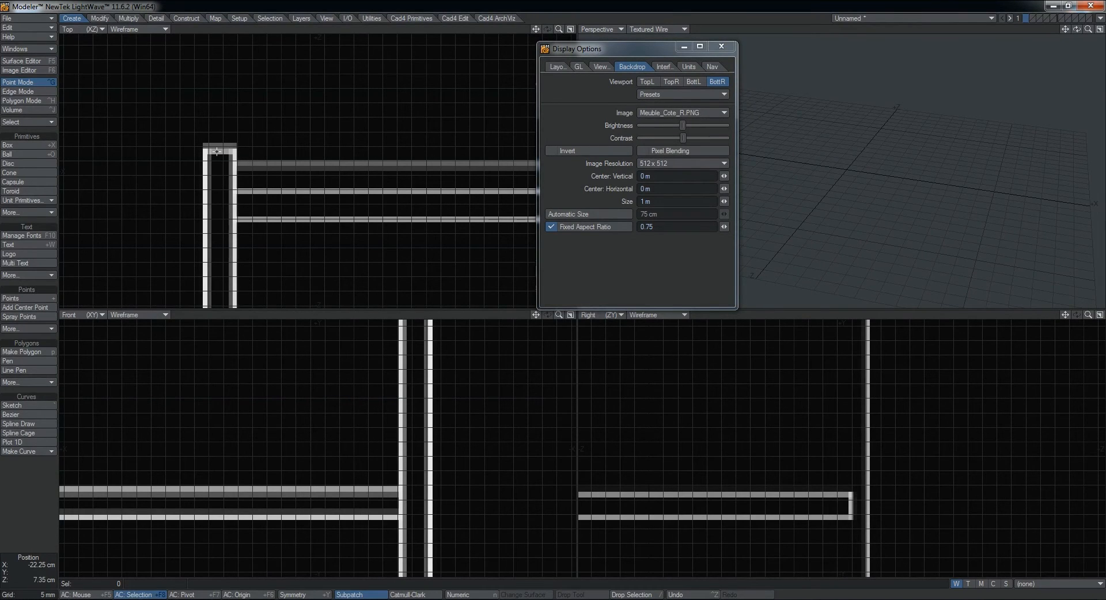
{"action": "scroll", "coordinate": [225, 154], "scroll_direction": "down", "scroll_amount": 3}
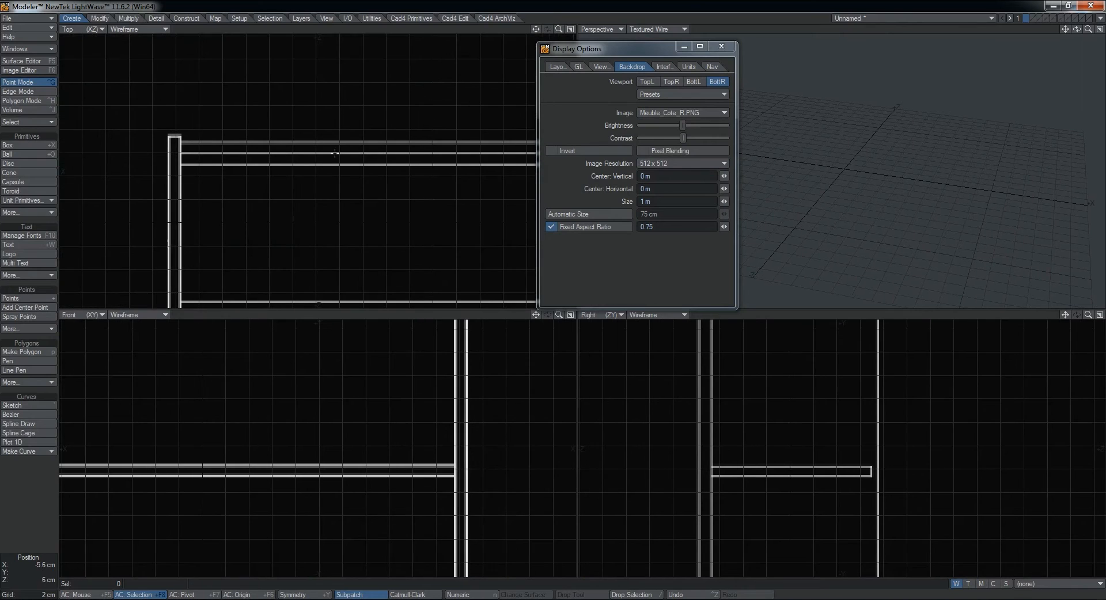
{"action": "left_click", "coordinate": [648, 81]}
{"action": "left_click", "coordinate": [671, 164]}
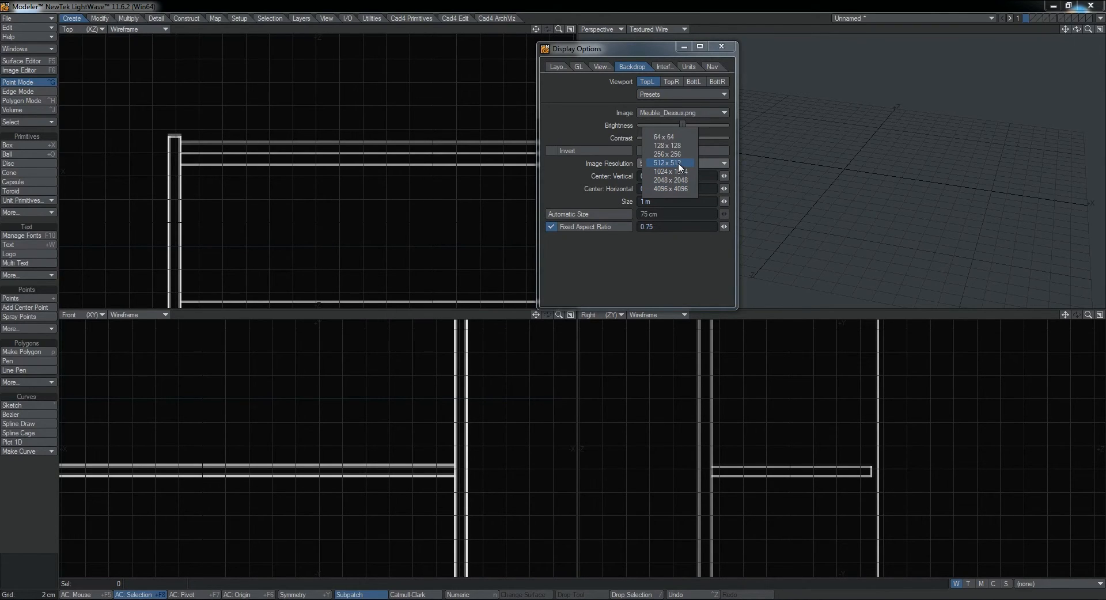
{"action": "left_click", "coordinate": [591, 121]}
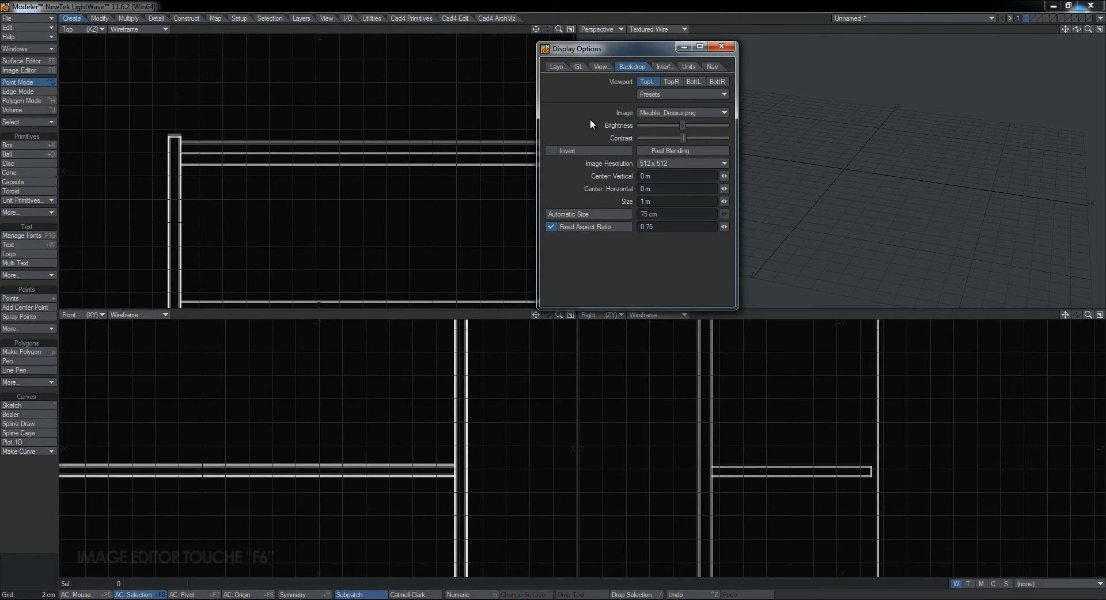
Check the pixel size of Meuble_Dessus.png in the Image Editor, keeping the backdrop settings in view.
{"action": "key", "text": "F6"}
{"action": "left_click_drag", "start_coordinate": [702, 101], "coordinate": [566, 98]}
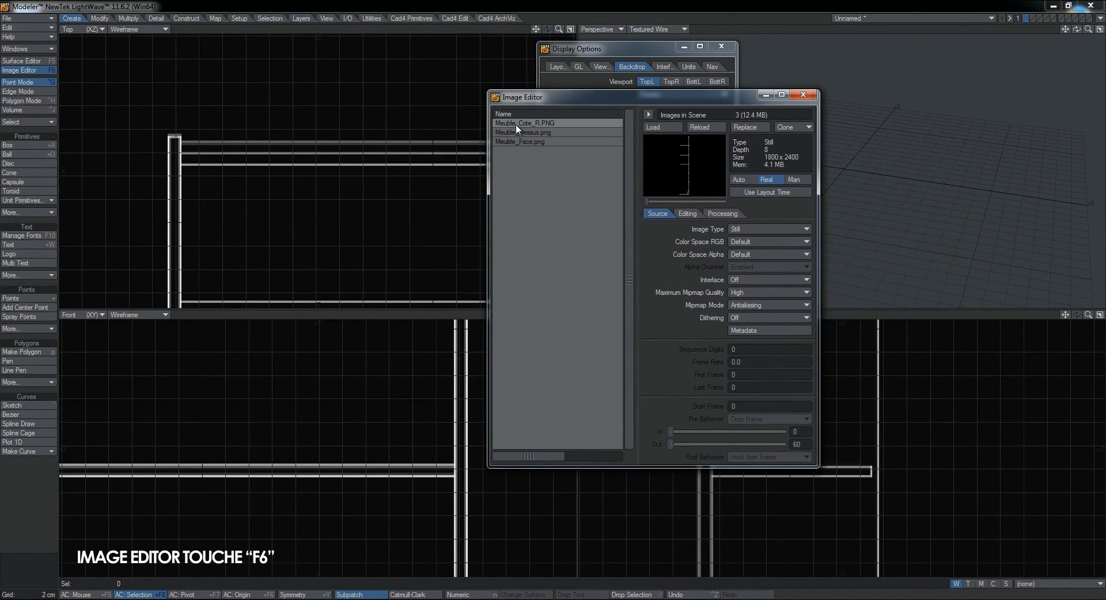
{"action": "left_click", "coordinate": [530, 131]}
{"action": "left_click_drag", "start_coordinate": [673, 98], "coordinate": [496, 91]}
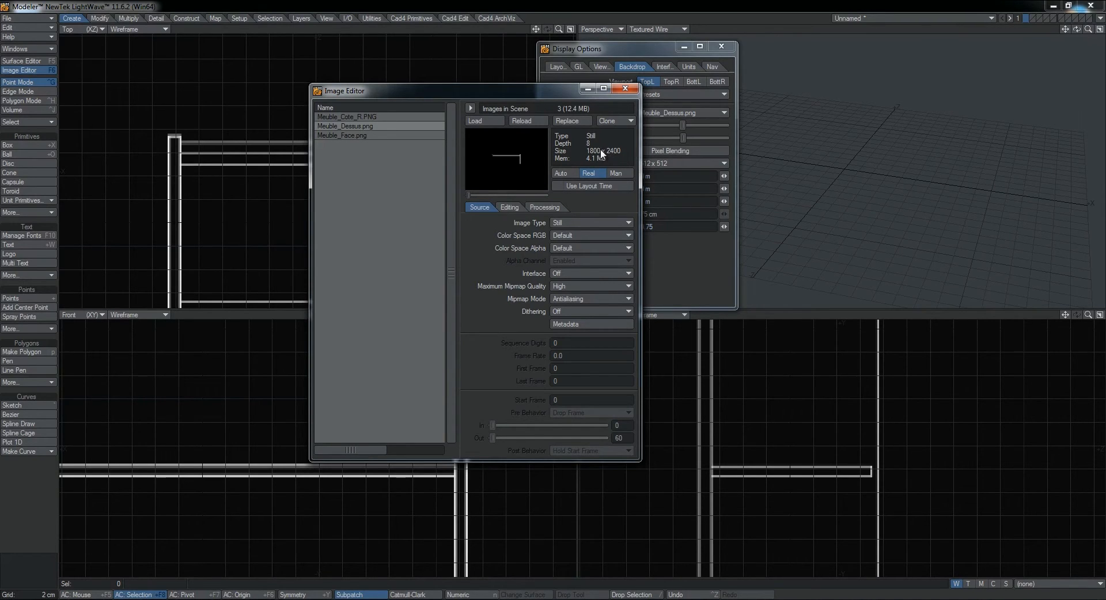
{"action": "left_click_drag", "start_coordinate": [562, 87], "coordinate": [453, 54]}
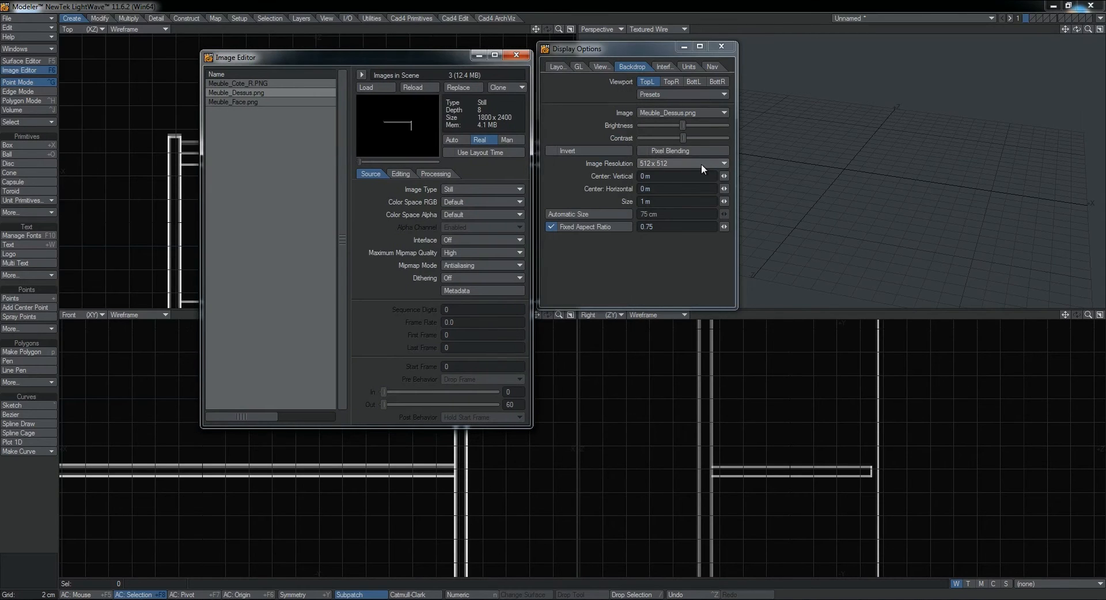
Set the TopL backdrop's image resolution to 2048 x 2048 and close the Image Editor.
{"action": "left_click", "coordinate": [675, 162]}
{"action": "left_click", "coordinate": [672, 206]}
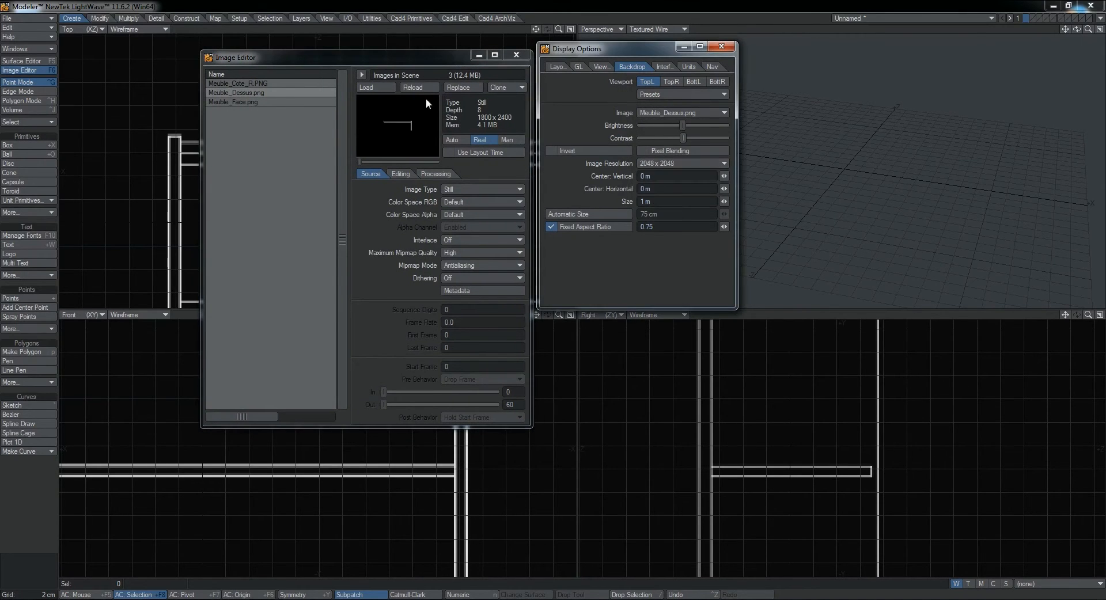
{"action": "left_click_drag", "start_coordinate": [399, 65], "coordinate": [548, 126]}
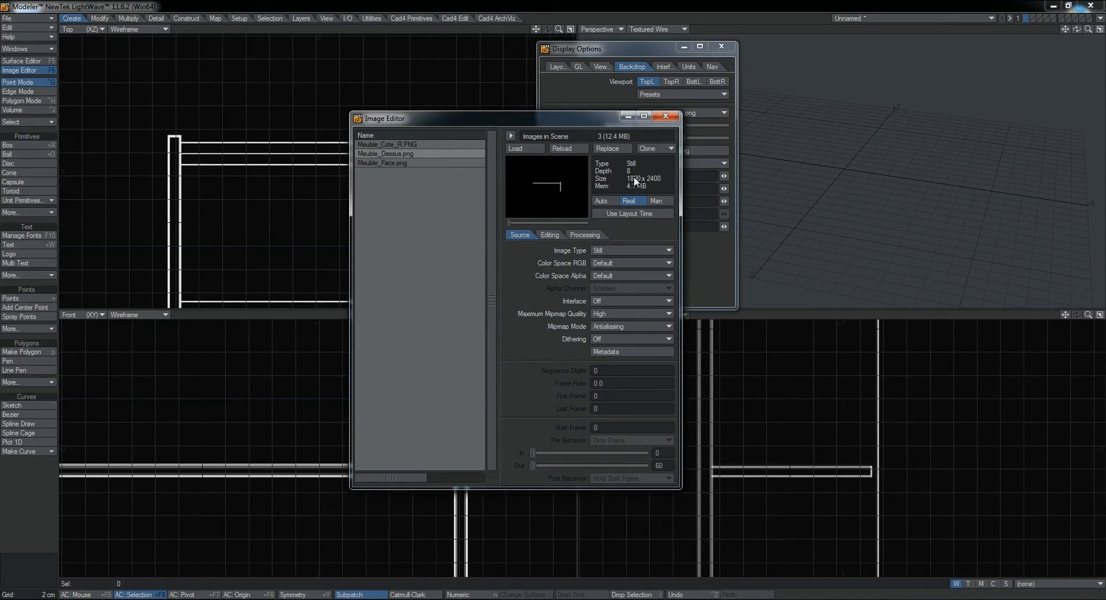
{"action": "left_click", "coordinate": [667, 117]}
Try the TopL backdrop at 512 x 512 resolution for comparison and return it to 2048 x 2048.
{"action": "left_click", "coordinate": [685, 163]}
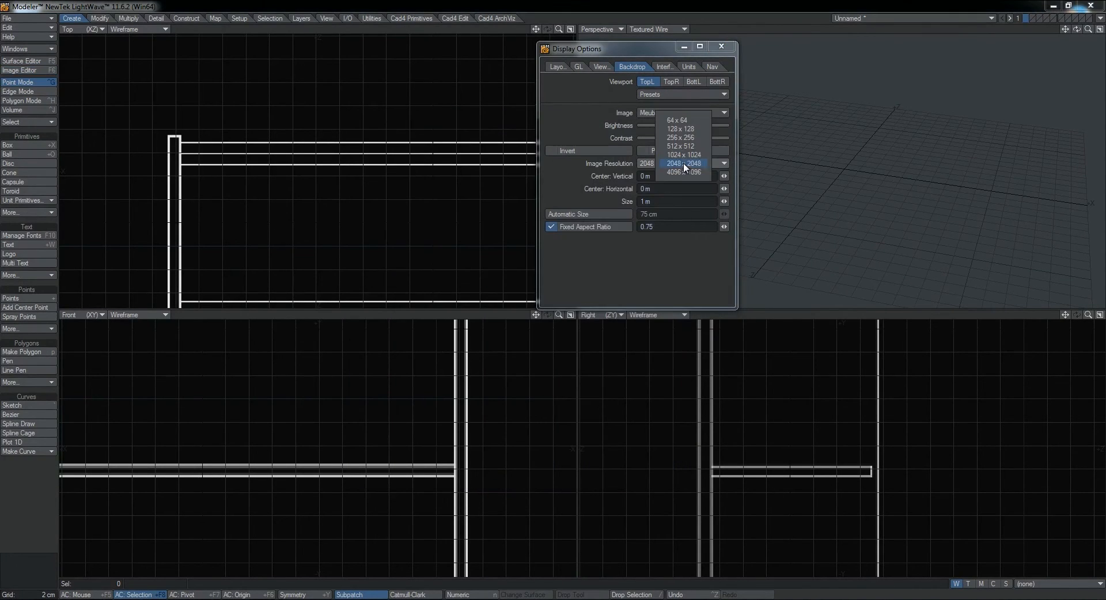
{"action": "left_click", "coordinate": [690, 146]}
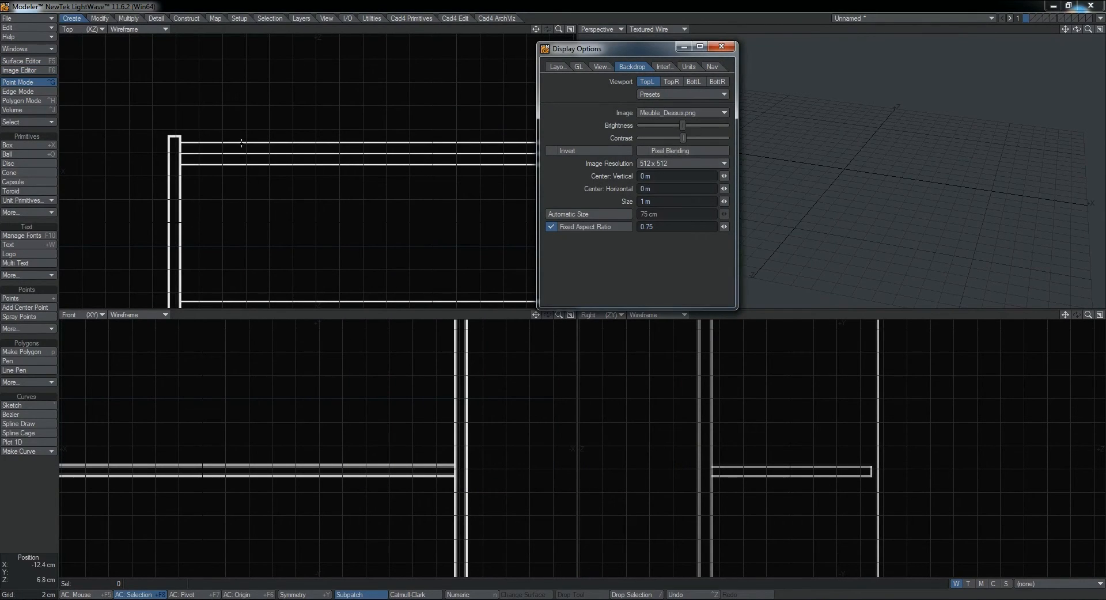
{"action": "left_click", "coordinate": [687, 164]}
{"action": "left_click", "coordinate": [682, 179]}
Recheck the pixel size of Meuble_Dessus.png against the available backdrop resolutions.
{"action": "key", "text": "F6"}
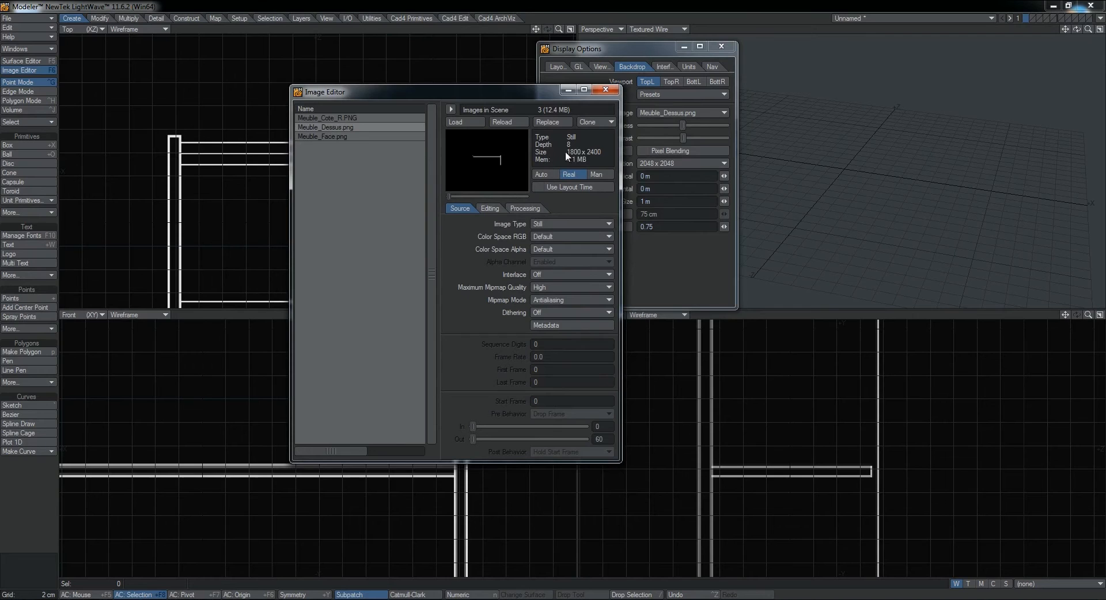
{"action": "left_click_drag", "start_coordinate": [541, 91], "coordinate": [482, 72]}
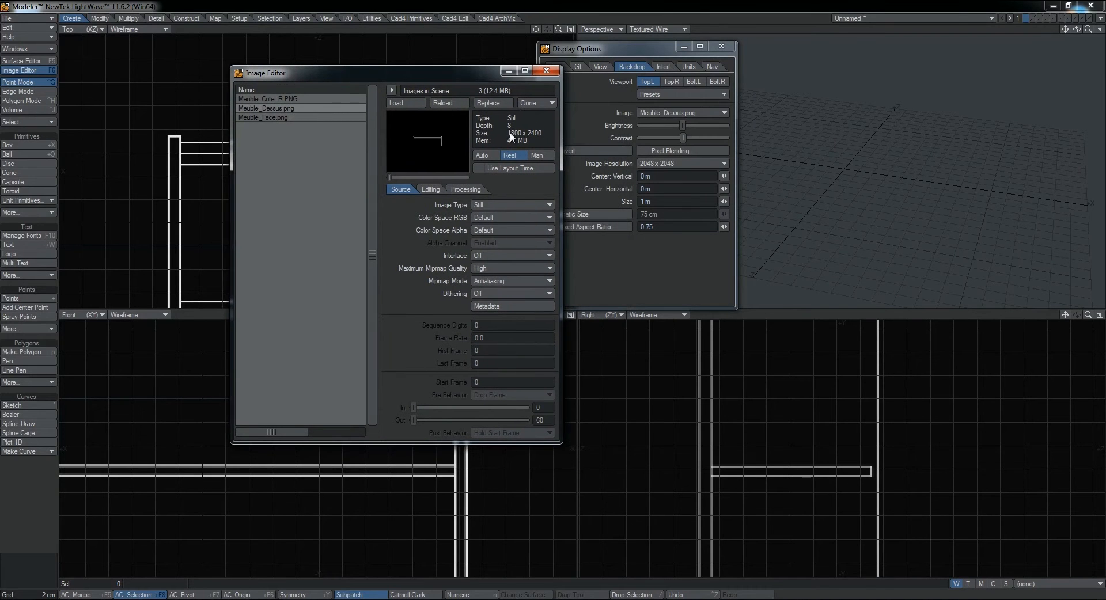
{"action": "left_click", "coordinate": [546, 70]}
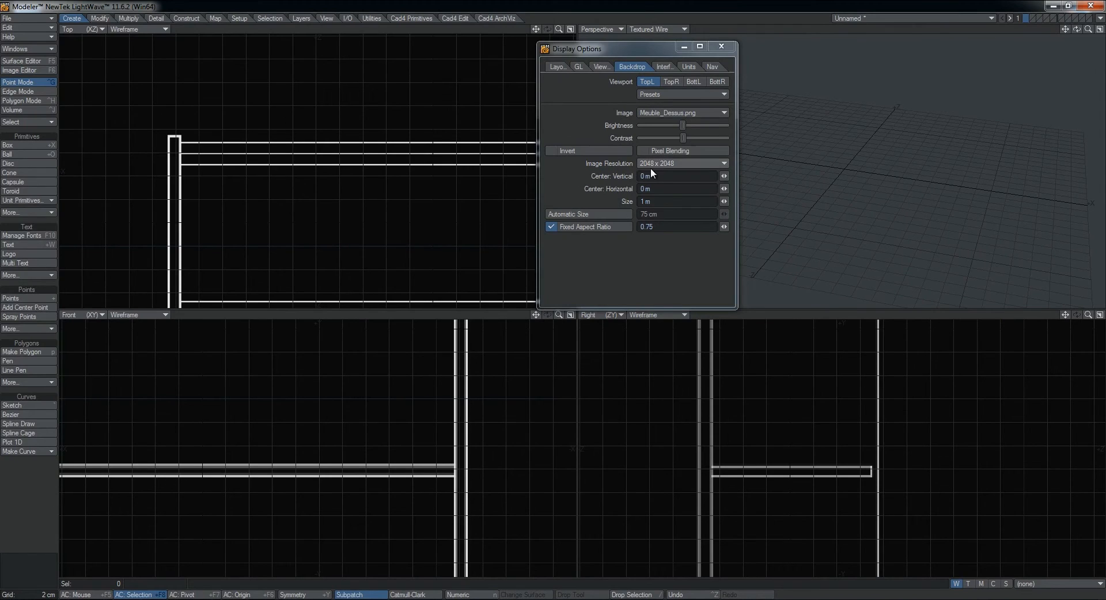
{"action": "left_click", "coordinate": [659, 165]}
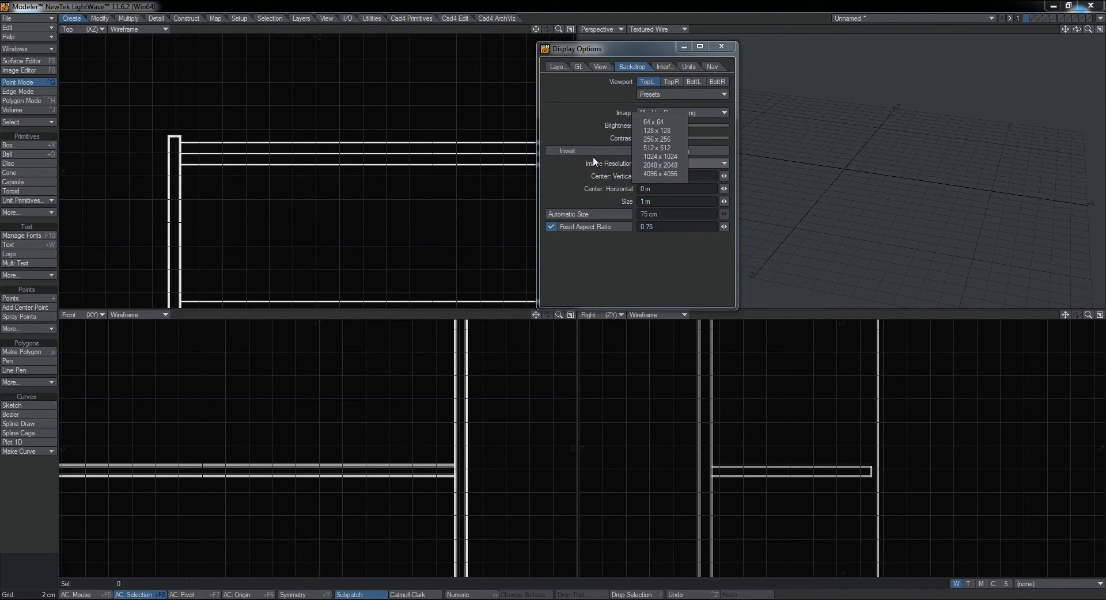
{"action": "left_click", "coordinate": [566, 166]}
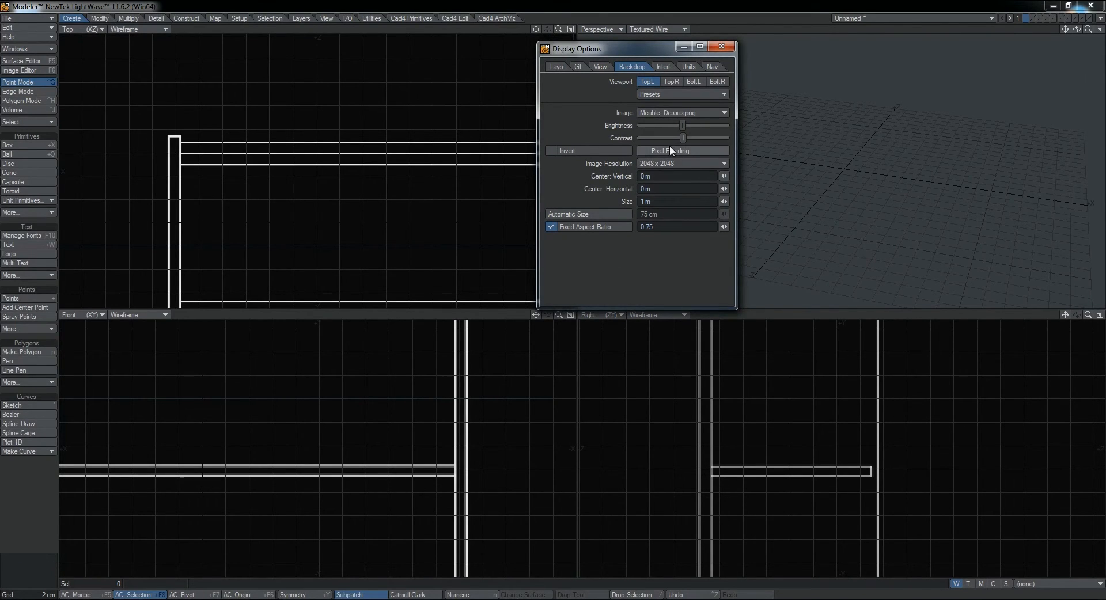
Set the image resolution of the BottL and BottR backdrops to 2048 x 2048 and close the display options.
{"action": "left_click", "coordinate": [691, 81]}
{"action": "left_click", "coordinate": [697, 164]}
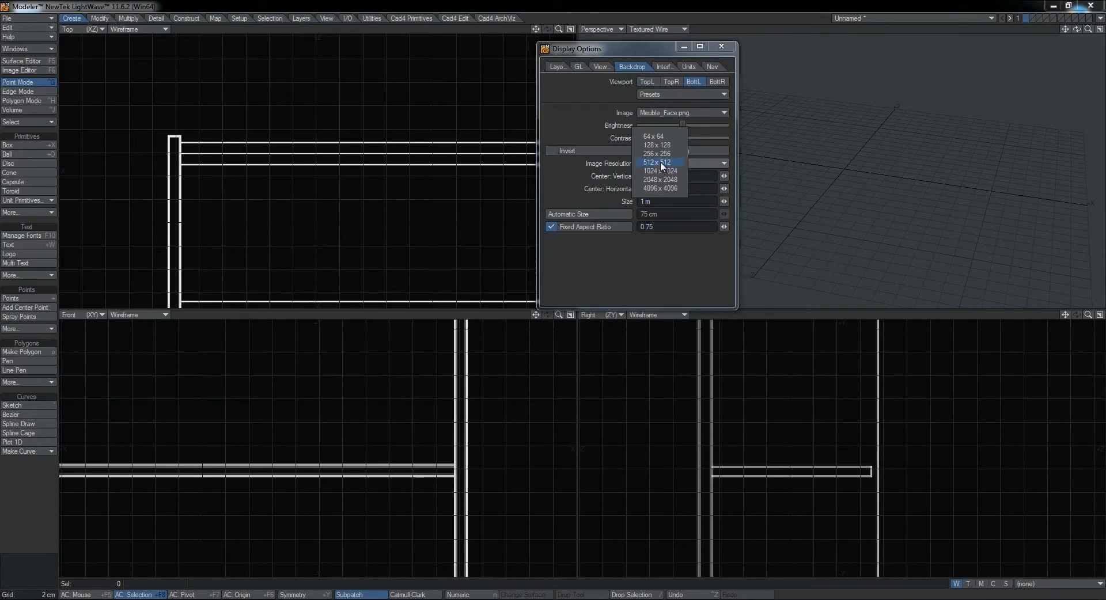
{"action": "left_click", "coordinate": [662, 180]}
{"action": "left_click", "coordinate": [717, 82]}
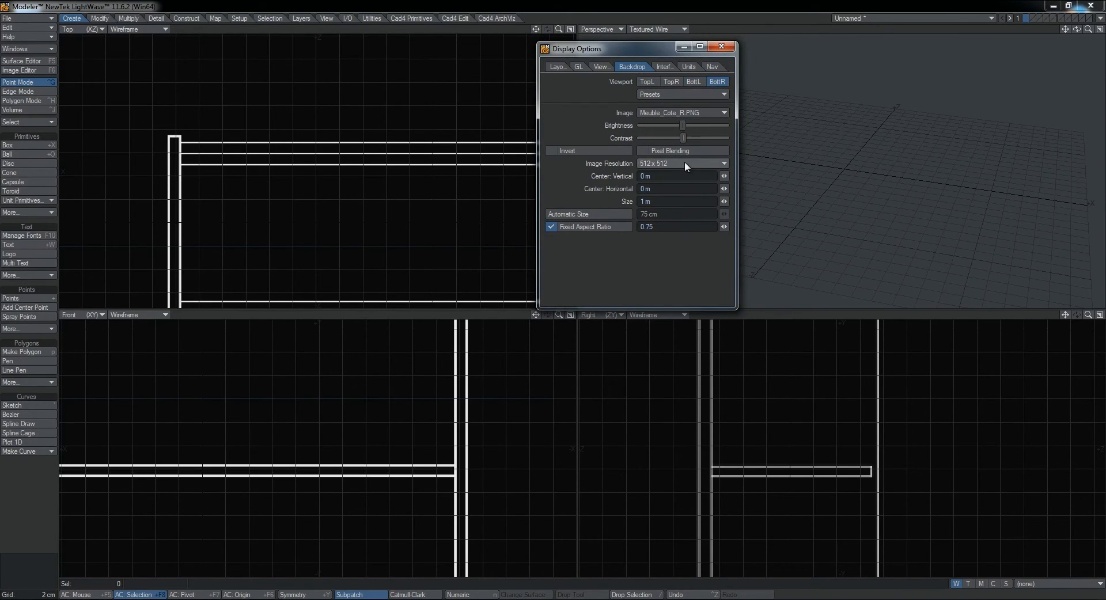
{"action": "left_click", "coordinate": [684, 163]}
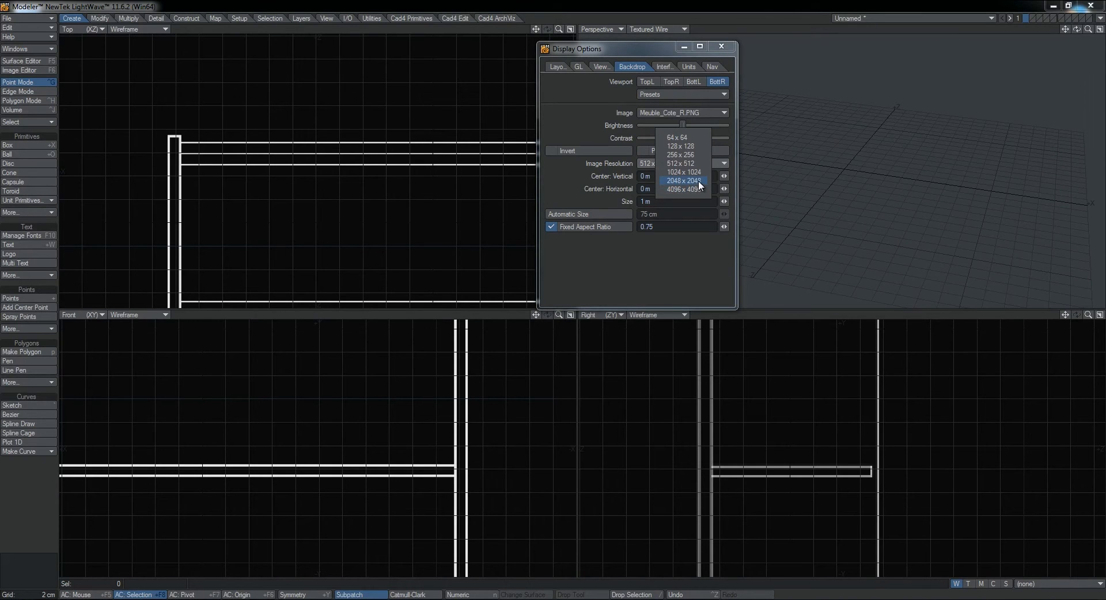
{"action": "left_click", "coordinate": [697, 181]}
{"action": "left_click", "coordinate": [724, 46]}
Examine the bookcase outlines and upper shelves in the Top, Front and Right backdrops.
{"action": "left_click_drag", "start_coordinate": [333, 162], "coordinate": [306, 141], "text": "alt"}
{"action": "scroll", "coordinate": [306, 141], "scroll_direction": "down", "scroll_amount": 3}
{"action": "mouse_move", "coordinate": [257, 344]}
{"action": "left_mouse_down", "text": "alt"}
{"action": "mouse_move", "coordinate": [274, 373]}
{"action": "mouse_move", "coordinate": [270, 457]}
{"action": "left_mouse_up", "text": "alt"}
{"action": "mouse_move", "coordinate": [271, 369]}
{"action": "left_mouse_down", "text": "alt"}
{"action": "mouse_move", "coordinate": [273, 427]}
{"action": "mouse_move", "coordinate": [269, 378]}
{"action": "left_mouse_up", "text": "alt"}
{"action": "scroll", "coordinate": [278, 397], "scroll_direction": "down", "scroll_amount": 3}
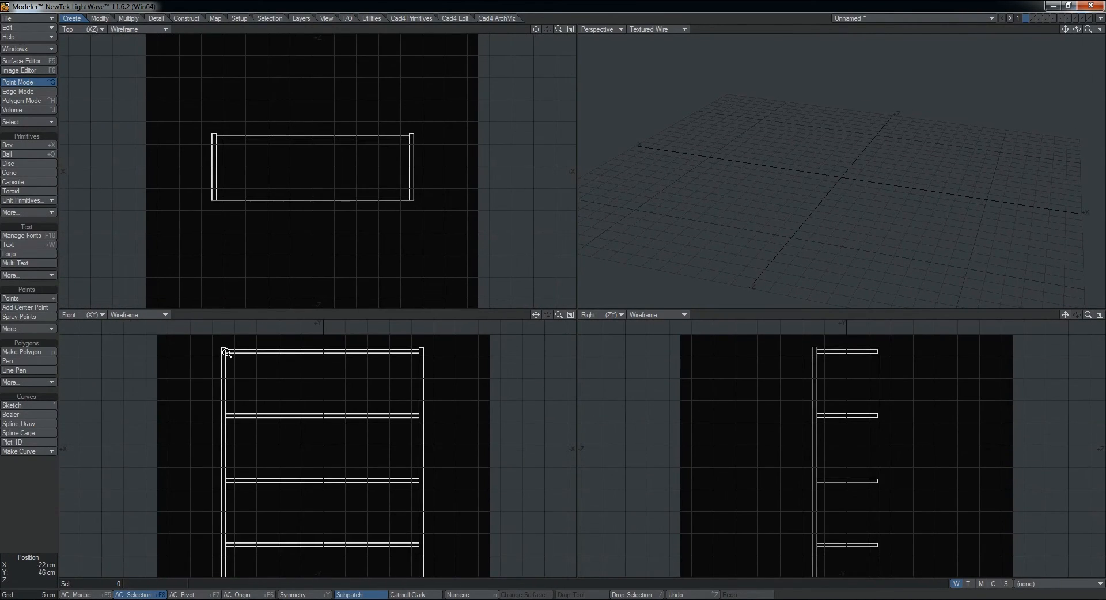
{"action": "scroll", "coordinate": [226, 352], "scroll_direction": "up", "scroll_amount": 3}
{"action": "mouse_move", "coordinate": [489, 361]}
{"action": "left_mouse_down", "text": "alt"}
{"action": "mouse_move", "coordinate": [343, 380]}
{"action": "mouse_move", "coordinate": [378, 389]}
{"action": "left_mouse_up", "text": "alt"}
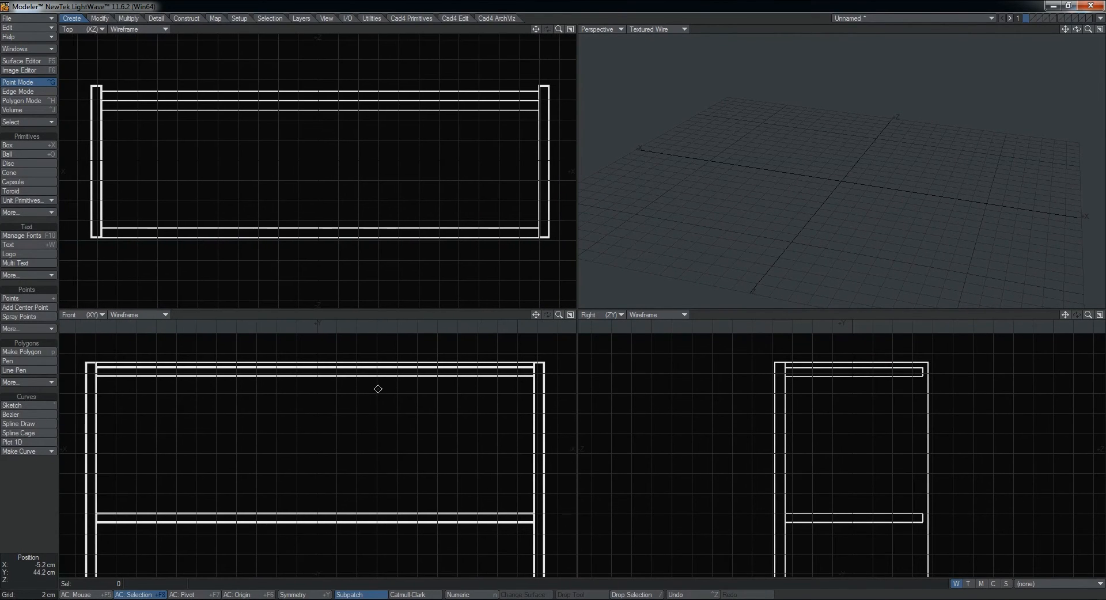
Switch to the Windows photo viewer, examine the shelves and base of the bookcase in ref_meuble_photo, and return to Modeler.
{"action": "left_click", "coordinate": [305, 599]}
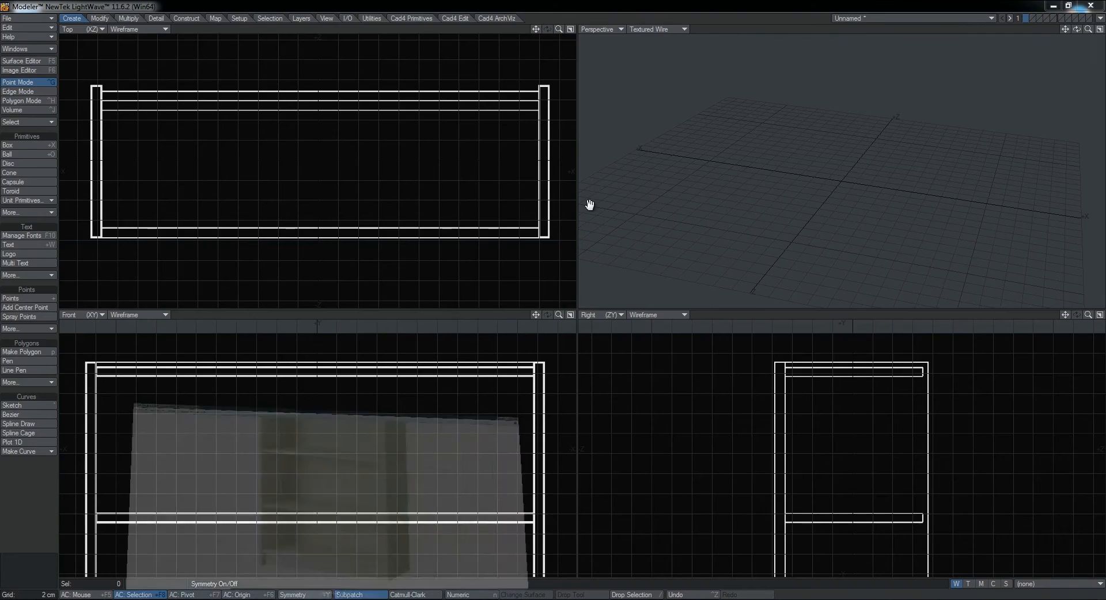
{"action": "scroll", "coordinate": [513, 309], "scroll_direction": "down", "scroll_amount": 6}
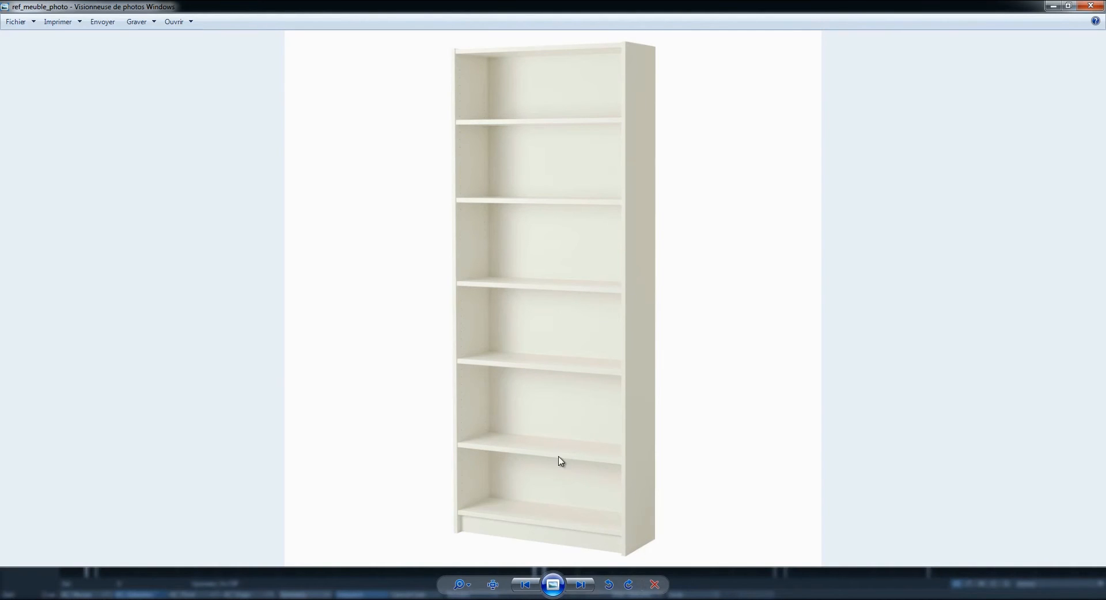
{"action": "scroll", "coordinate": [557, 450], "scroll_direction": "up", "scroll_amount": 1}
{"action": "scroll", "coordinate": [555, 437], "scroll_direction": "up", "scroll_amount": 1}
{"action": "scroll", "coordinate": [404, 316], "scroll_direction": "up", "scroll_amount": 1}
{"action": "scroll", "coordinate": [484, 301], "scroll_direction": "up", "scroll_amount": 1}
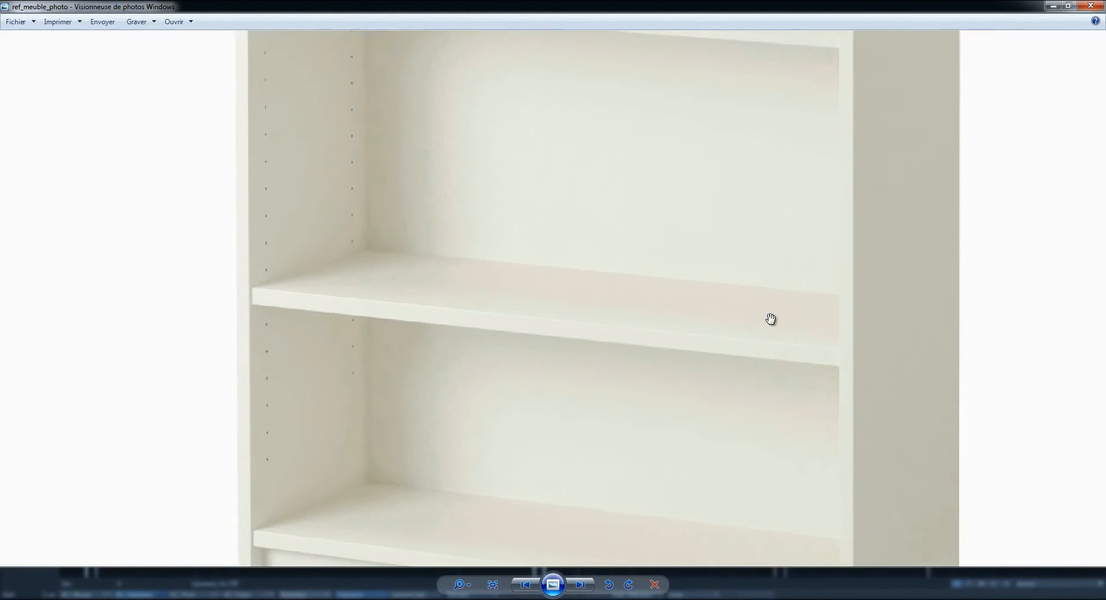
{"action": "left_click_drag", "start_coordinate": [770, 319], "coordinate": [638, 306]}
{"action": "scroll", "coordinate": [380, 284], "scroll_direction": "down", "scroll_amount": 2}
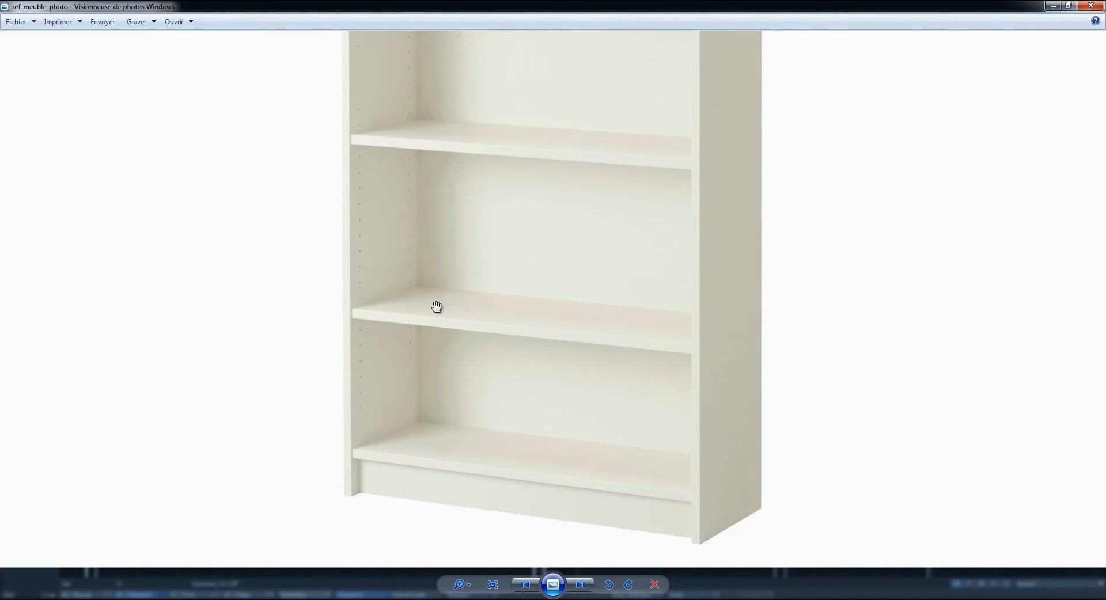
{"action": "scroll", "coordinate": [519, 305], "scroll_direction": "down", "scroll_amount": 1}
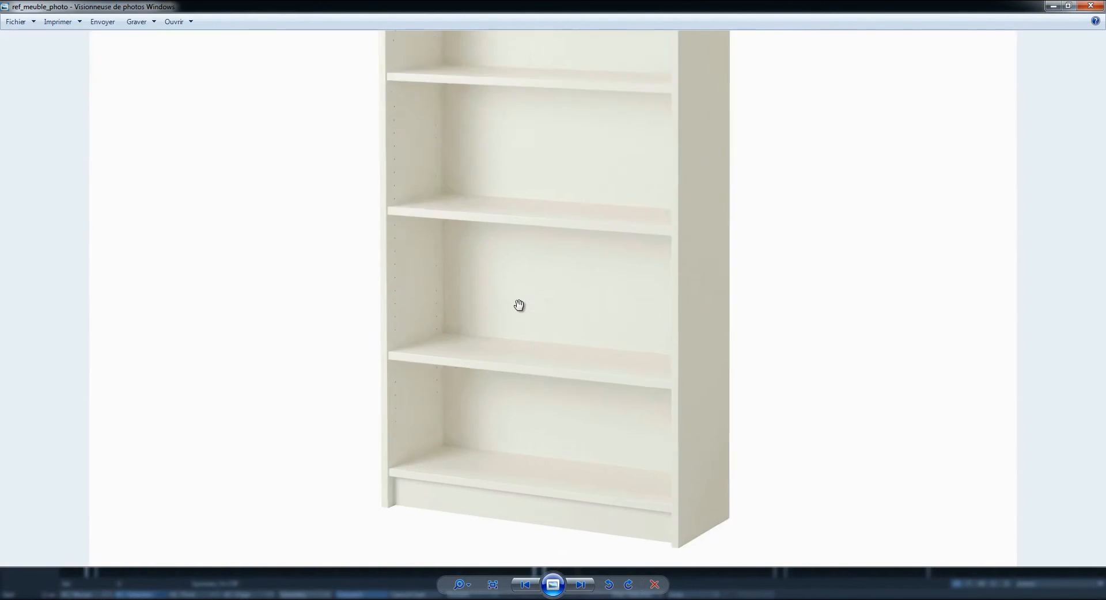
{"action": "scroll", "coordinate": [518, 305], "scroll_direction": "down", "scroll_amount": 1}
{"action": "scroll", "coordinate": [604, 406], "scroll_direction": "up", "scroll_amount": 1}
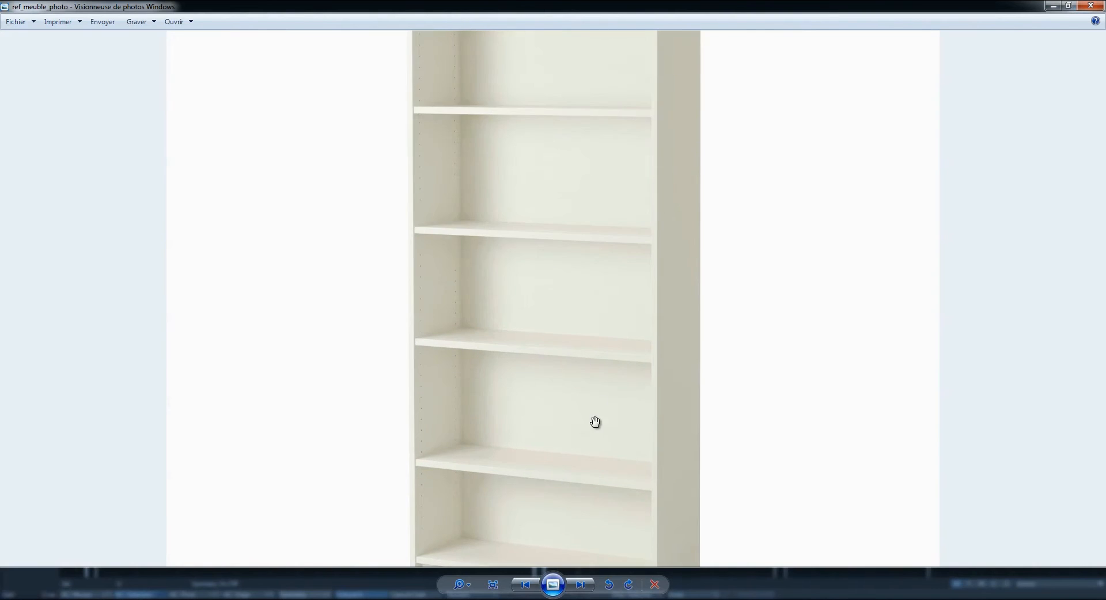
{"action": "left_click_drag", "start_coordinate": [592, 424], "coordinate": [578, 331]}
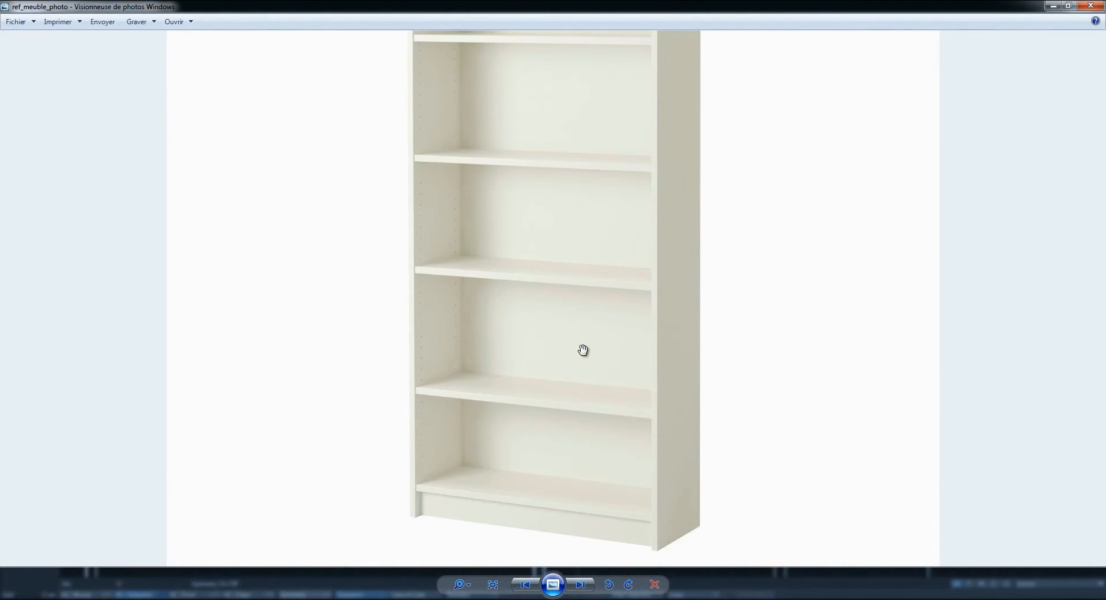
{"action": "scroll", "coordinate": [579, 388], "scroll_direction": "up", "scroll_amount": 1}
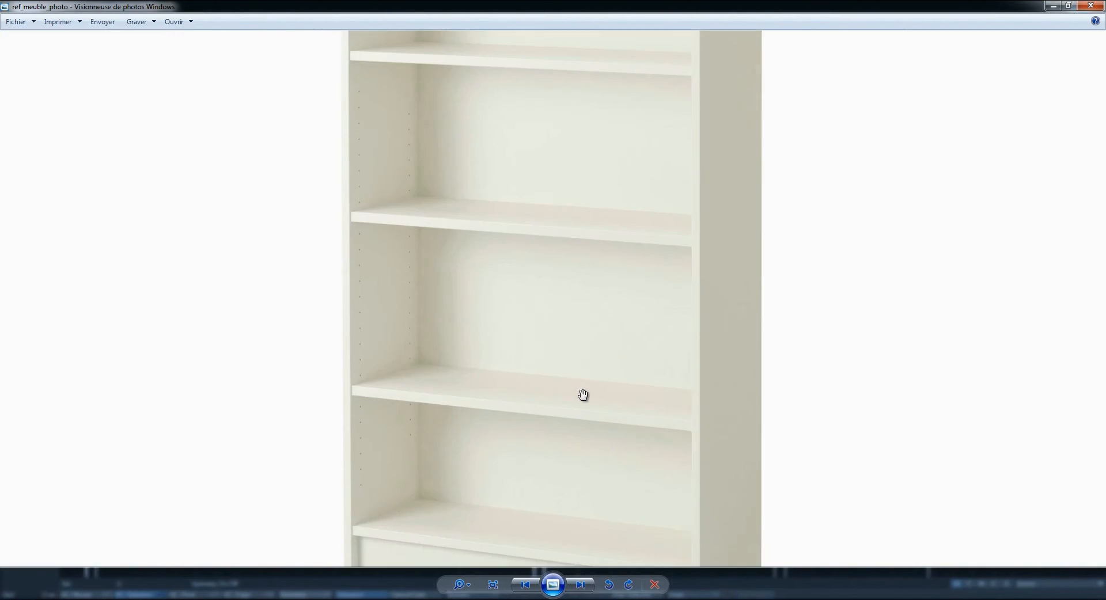
{"action": "left_click", "coordinate": [1053, 6]}
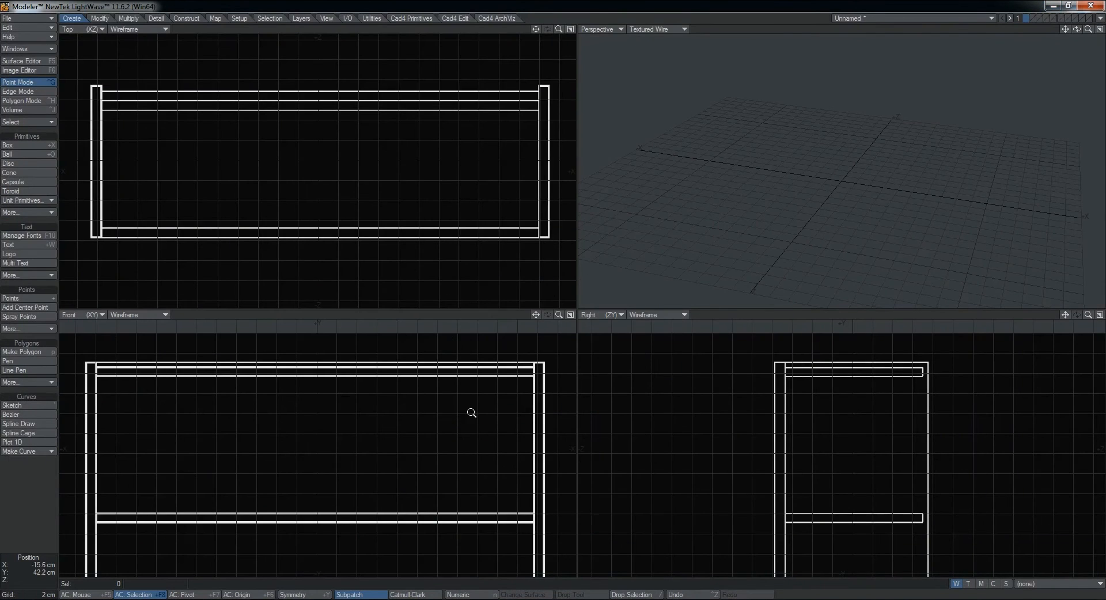
Examine the bottom shelf and plinth of the bookcase in the Front and Right backdrops.
{"action": "scroll", "coordinate": [471, 412], "scroll_direction": "down", "scroll_amount": 5}
{"action": "scroll", "coordinate": [386, 458], "scroll_direction": "up", "scroll_amount": 3}
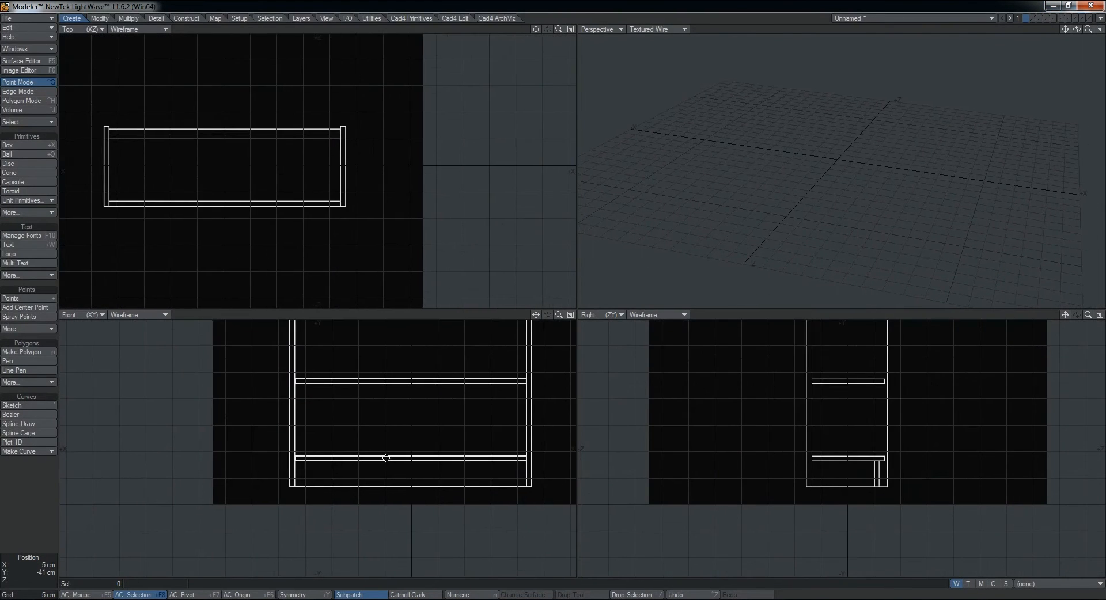
{"action": "scroll", "coordinate": [386, 458], "scroll_direction": "up", "scroll_amount": 1}
{"action": "scroll", "coordinate": [644, 442], "scroll_direction": "up", "scroll_amount": 1}
{"action": "scroll", "coordinate": [777, 441], "scroll_direction": "up", "scroll_amount": 2}
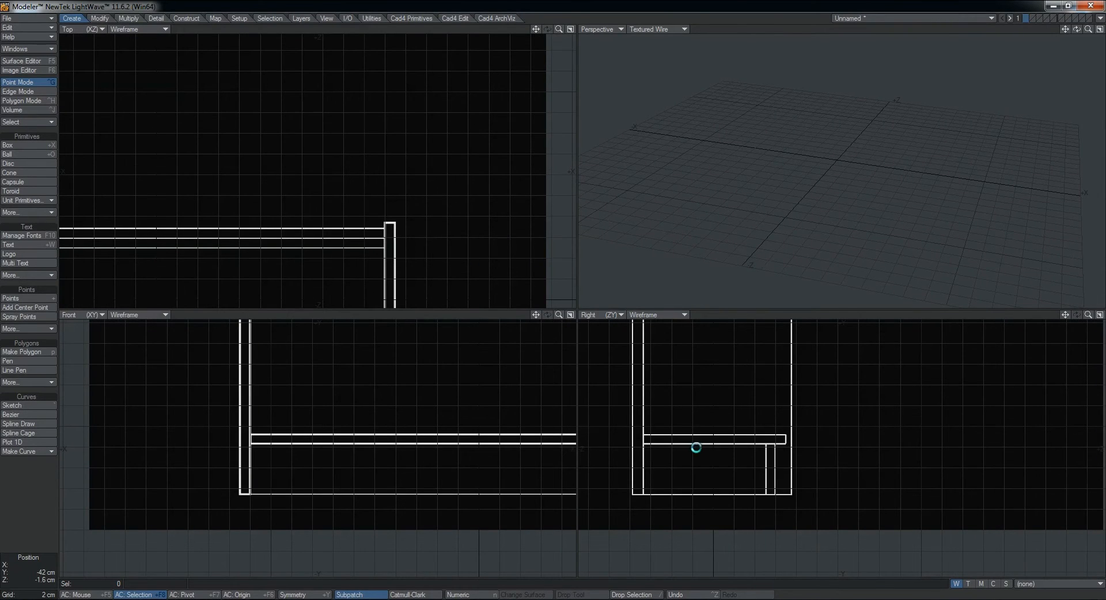
{"action": "key", "text": "KP_0"}
{"action": "scroll", "coordinate": [634, 429], "scroll_direction": "up", "scroll_amount": 2}
{"action": "scroll", "coordinate": [532, 319], "scroll_direction": "down", "scroll_amount": 3}
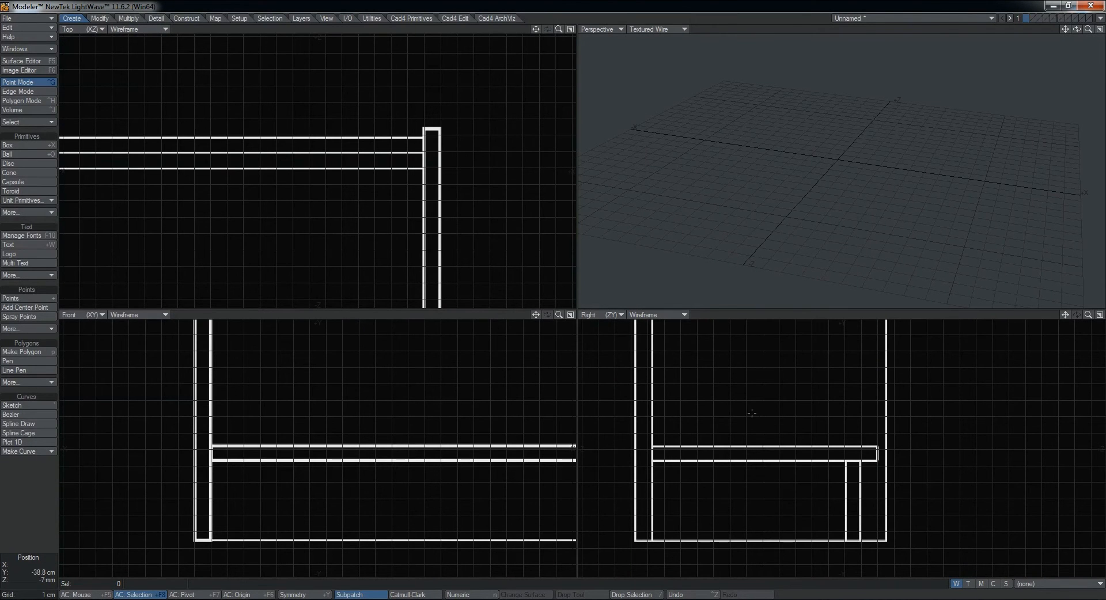
Enable independent visibility for the BottR viewport in the display options and hide its grid.
{"action": "key", "text": "d"}
{"action": "left_click_drag", "start_coordinate": [519, 175], "coordinate": [464, 198]}
{"action": "left_click", "coordinate": [523, 229]}
{"action": "left_click", "coordinate": [449, 330]}
{"action": "left_click", "coordinate": [451, 368]}
Enable independent visibility for the BottL viewport and hide its grid.
{"action": "left_click_drag", "start_coordinate": [464, 198], "coordinate": [497, 191]}
{"action": "left_click", "coordinate": [533, 222]}
{"action": "left_click", "coordinate": [487, 322]}
{"action": "left_click", "coordinate": [483, 360]}
Enable independent visibility for the TopL viewport, hide its grid, and close the display options.
{"action": "left_click", "coordinate": [488, 222]}
{"action": "left_click", "coordinate": [488, 321]}
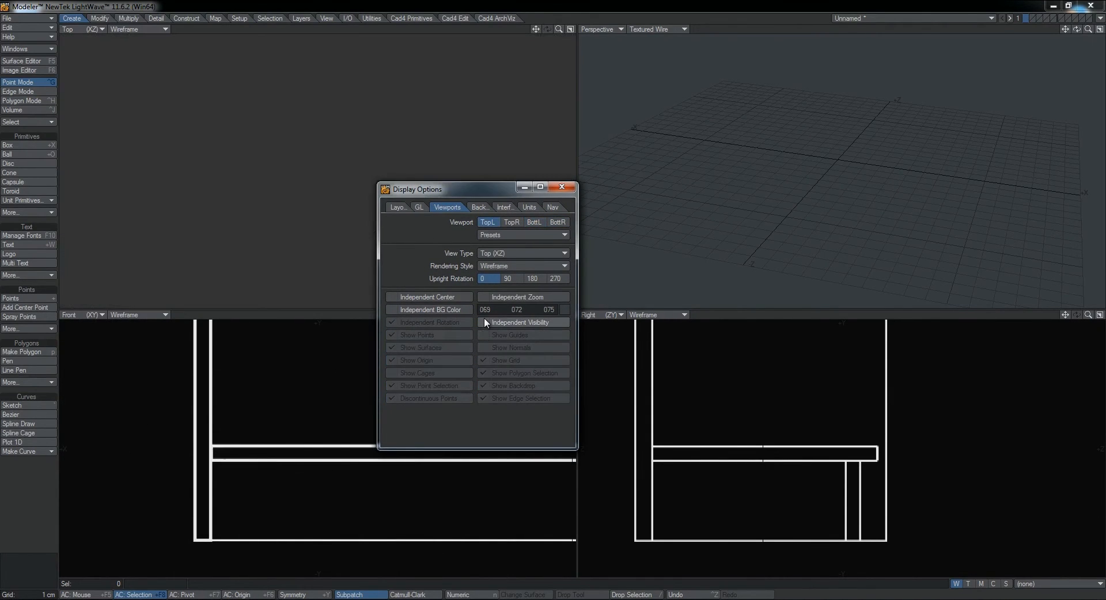
{"action": "left_click", "coordinate": [483, 361]}
{"action": "left_click", "coordinate": [569, 190]}
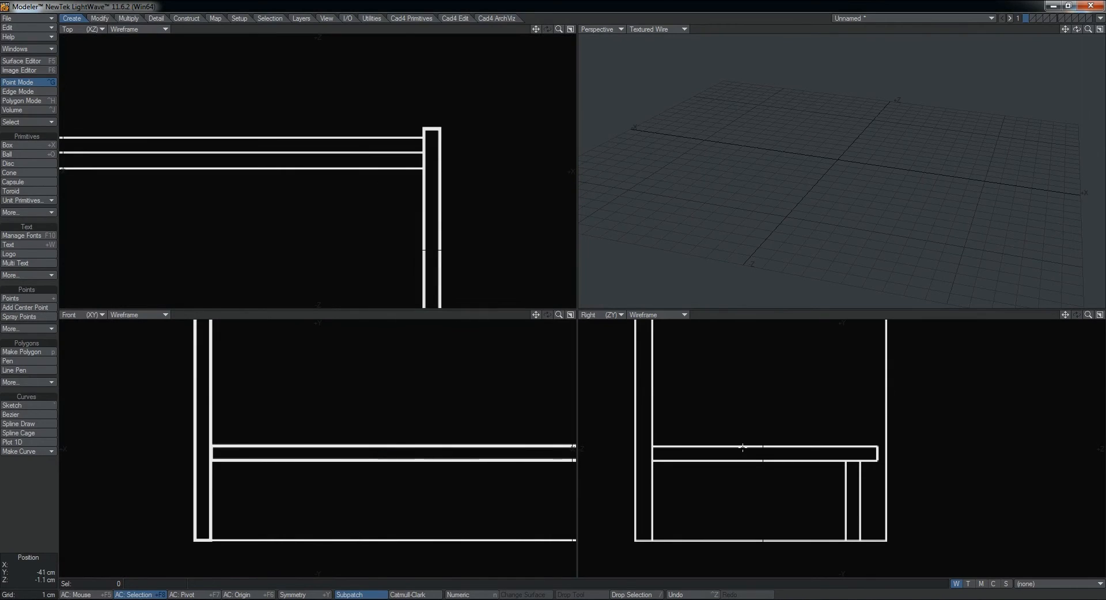
Draw a flat box over the bottom shelf's outline in the maximized Right view.
{"action": "scroll", "coordinate": [733, 455], "scroll_direction": "up", "scroll_amount": 2}
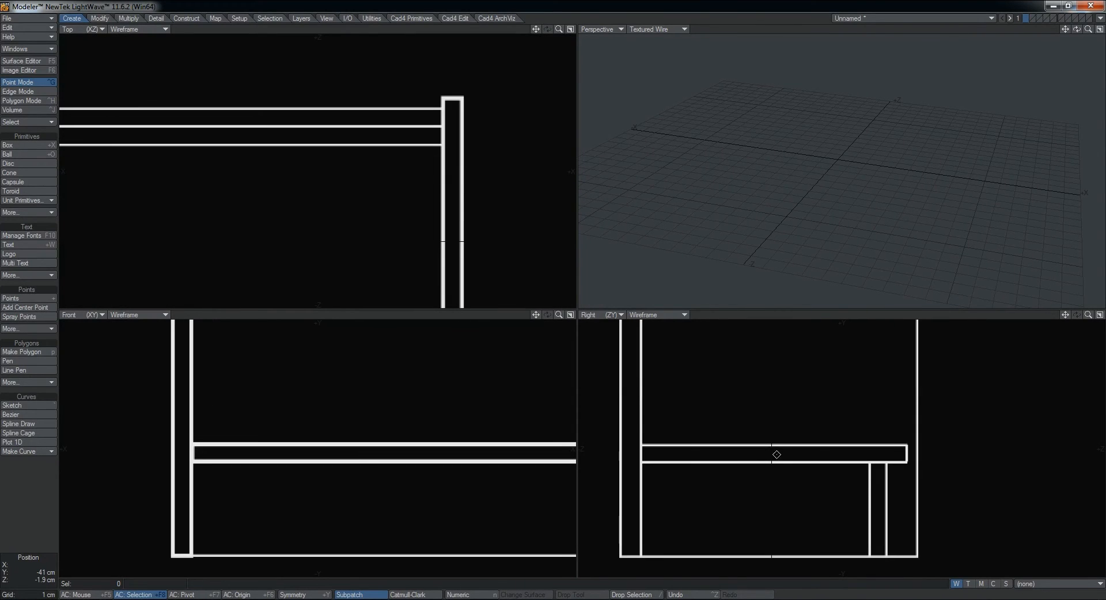
{"action": "left_click_drag", "start_coordinate": [732, 450], "coordinate": [789, 453]}
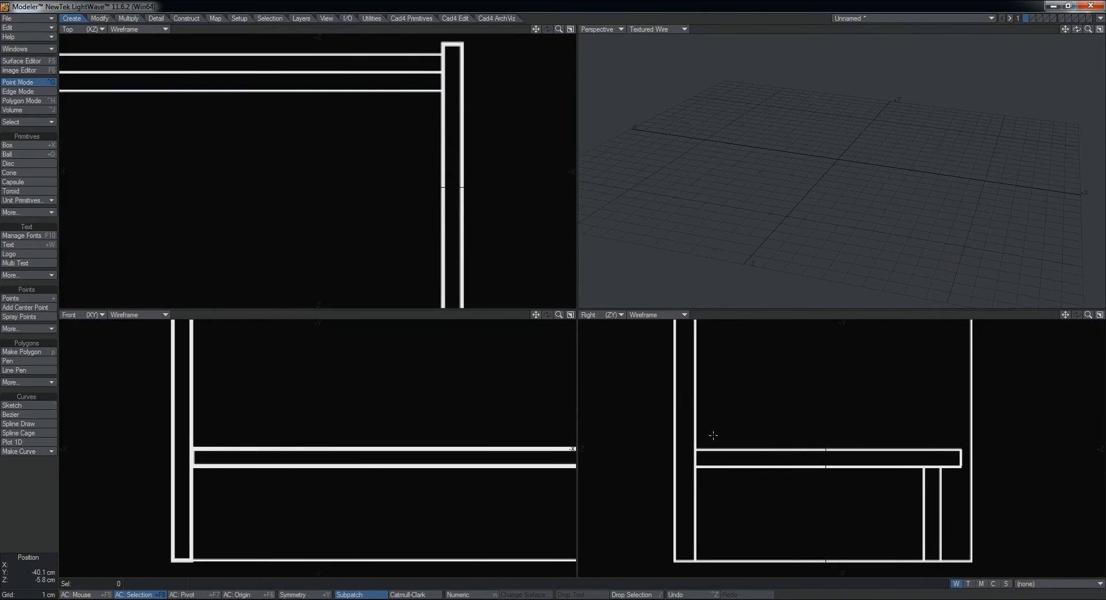
{"action": "key", "text": "KP_0"}
{"action": "scroll", "coordinate": [546, 299], "scroll_direction": "up", "scroll_amount": 2}
{"action": "left_click_drag", "start_coordinate": [638, 308], "coordinate": [532, 300], "text": "alt"}
{"action": "left_click", "coordinate": [24, 145]}
{"action": "left_click_drag", "start_coordinate": [296, 302], "coordinate": [687, 326]}
{"action": "scroll", "coordinate": [687, 326], "scroll_direction": "up", "scroll_amount": 3}
{"action": "scroll", "coordinate": [738, 314], "scroll_direction": "down", "scroll_amount": 3}
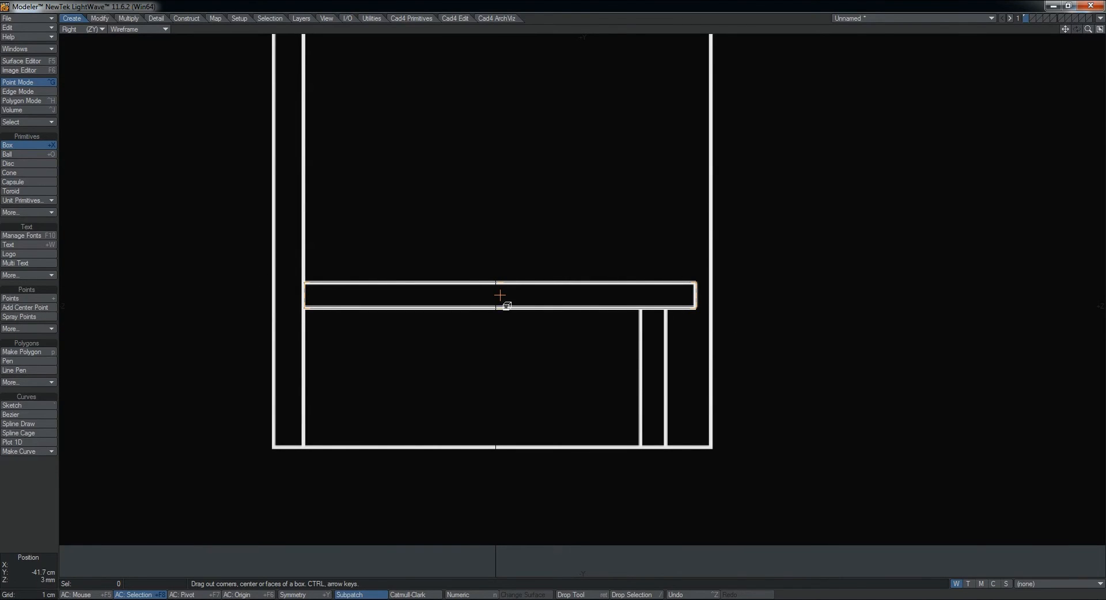
Extend the box in the Front view so it spans the bottom shelf between the two side panels.
{"action": "key", "text": "KP_0"}
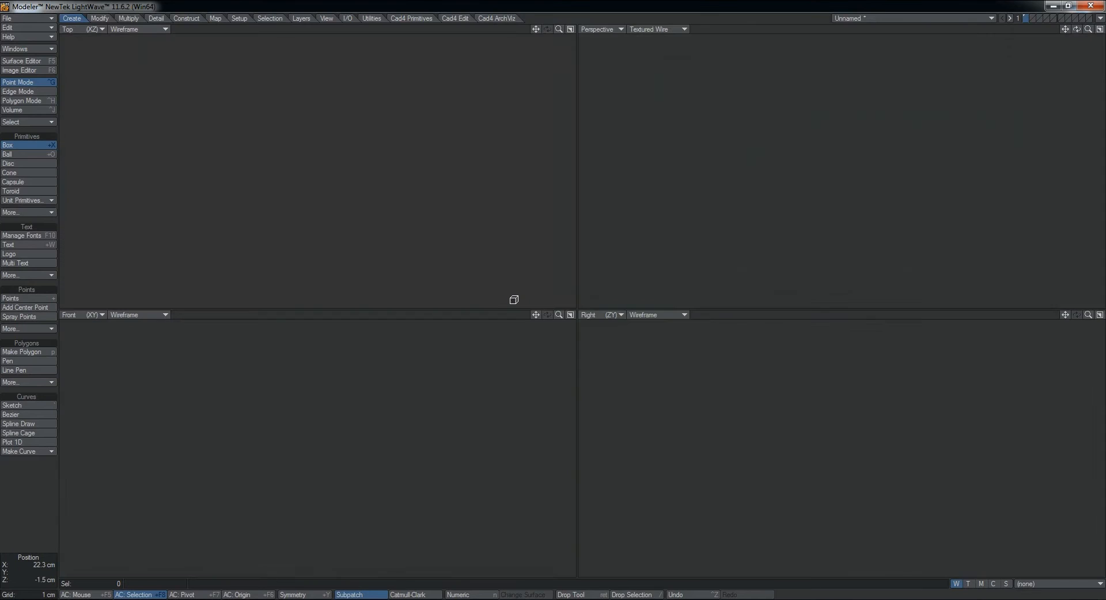
{"action": "scroll", "coordinate": [334, 421], "scroll_direction": "down", "scroll_amount": 4}
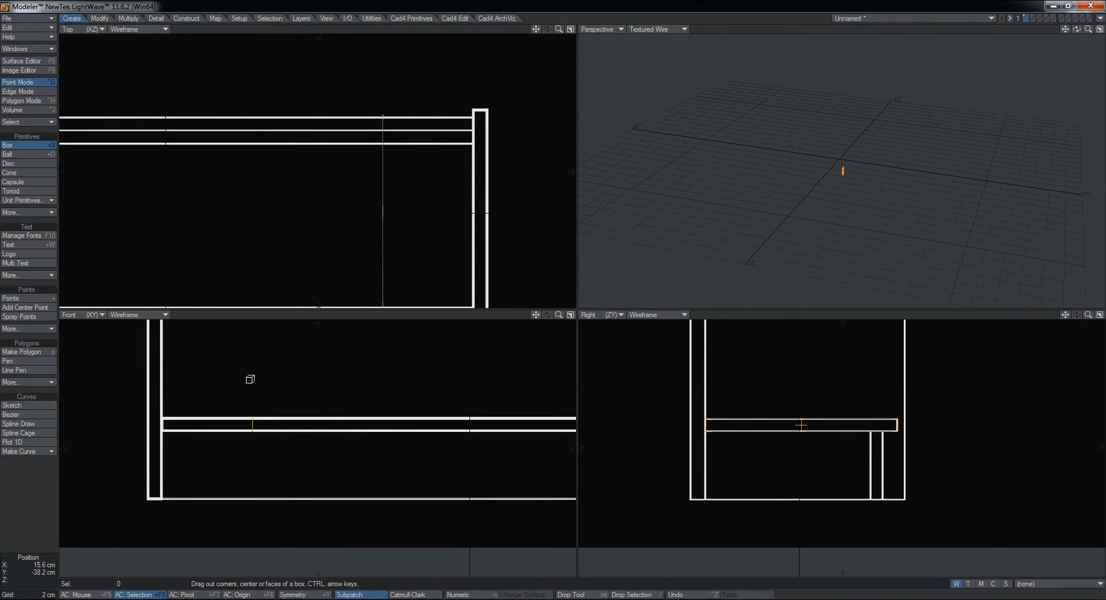
{"action": "left_click_drag", "start_coordinate": [253, 428], "coordinate": [164, 425]}
{"action": "left_click_drag", "start_coordinate": [249, 427], "coordinate": [501, 425]}
Align the box's ends precisely with the inner edges of the side panels in the Front view and create the shelf.
{"action": "key", "text": "KP_0"}
{"action": "left_click_drag", "start_coordinate": [797, 267], "coordinate": [804, 297], "text": "alt"}
{"action": "left_click_drag", "start_coordinate": [805, 297], "coordinate": [714, 299], "text": "ctrl+alt"}
{"action": "left_click_drag", "start_coordinate": [493, 290], "coordinate": [596, 289], "text": "ctrl+alt"}
{"action": "left_click_drag", "start_coordinate": [431, 286], "coordinate": [400, 285]}
{"action": "left_click_drag", "start_coordinate": [167, 289], "coordinate": [417, 295], "text": "alt"}
{"action": "left_click_drag", "start_coordinate": [345, 293], "coordinate": [253, 306], "text": "ctrl+alt"}
{"action": "left_click_drag", "start_coordinate": [519, 296], "coordinate": [368, 323], "text": "alt"}
{"action": "key", "text": "KP_0"}
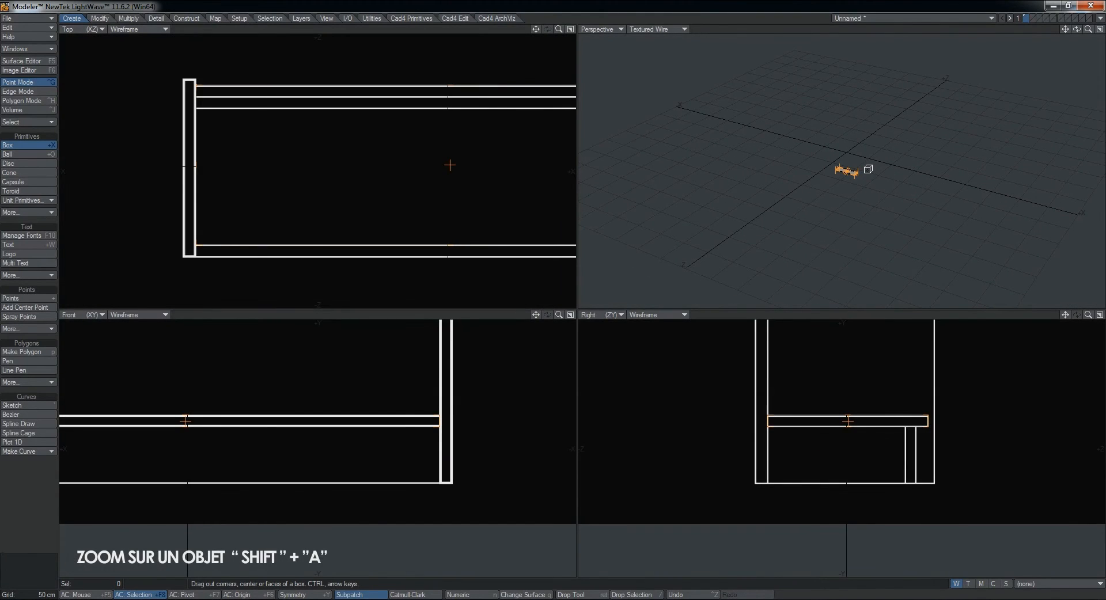
{"action": "key", "text": "shift+a"}
{"action": "left_click_drag", "start_coordinate": [842, 211], "coordinate": [864, 186], "text": "alt"}
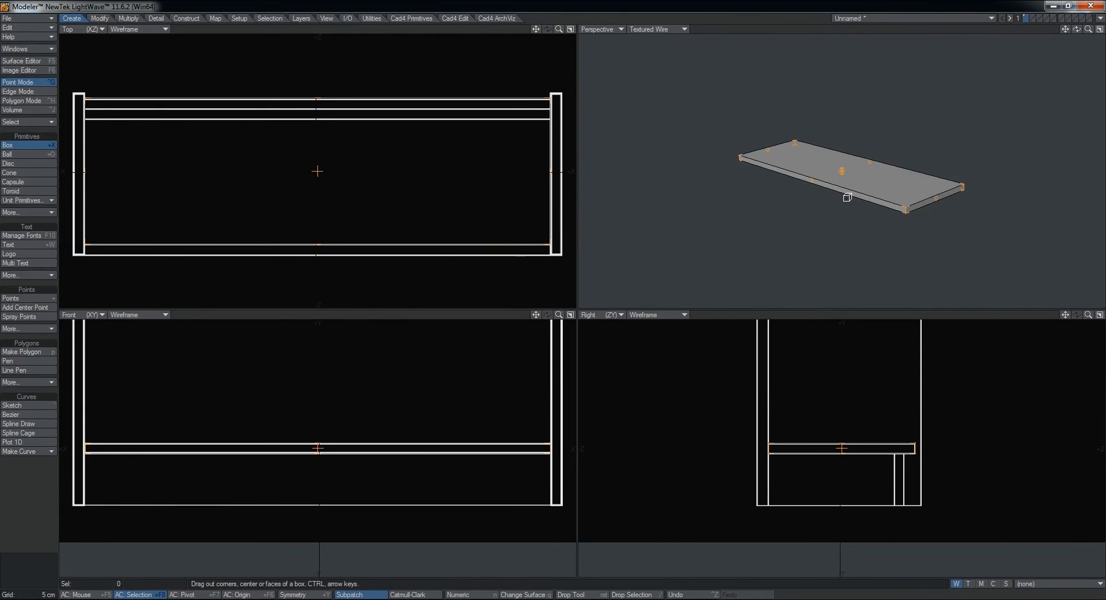
{"action": "key", "text": "Return"}
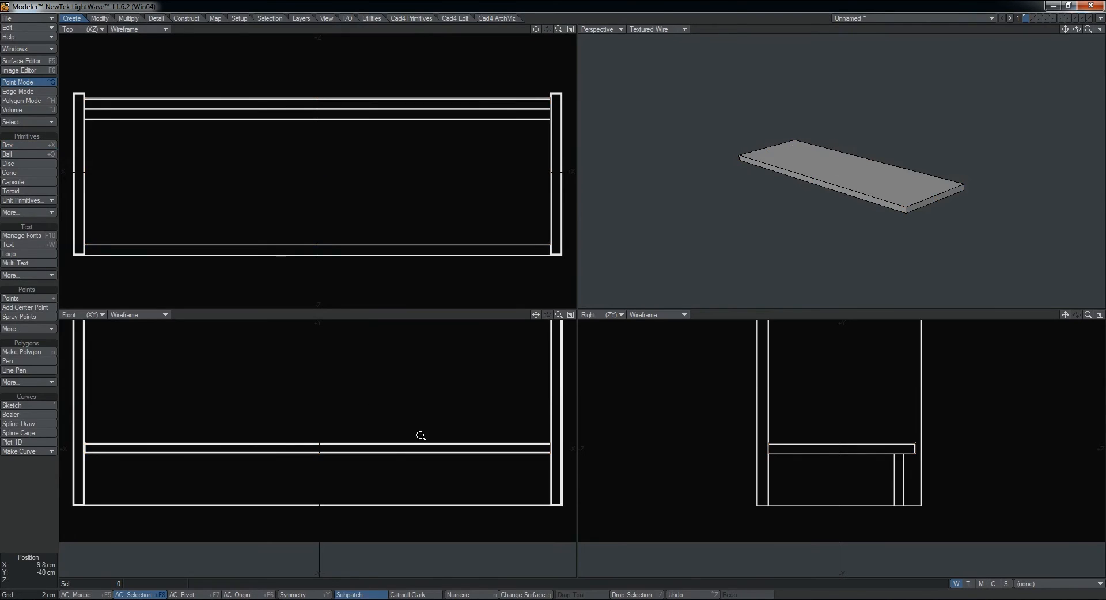
Compare the modelled bottom shelf with the bookcase reference photo.
{"action": "key", "text": "a"}
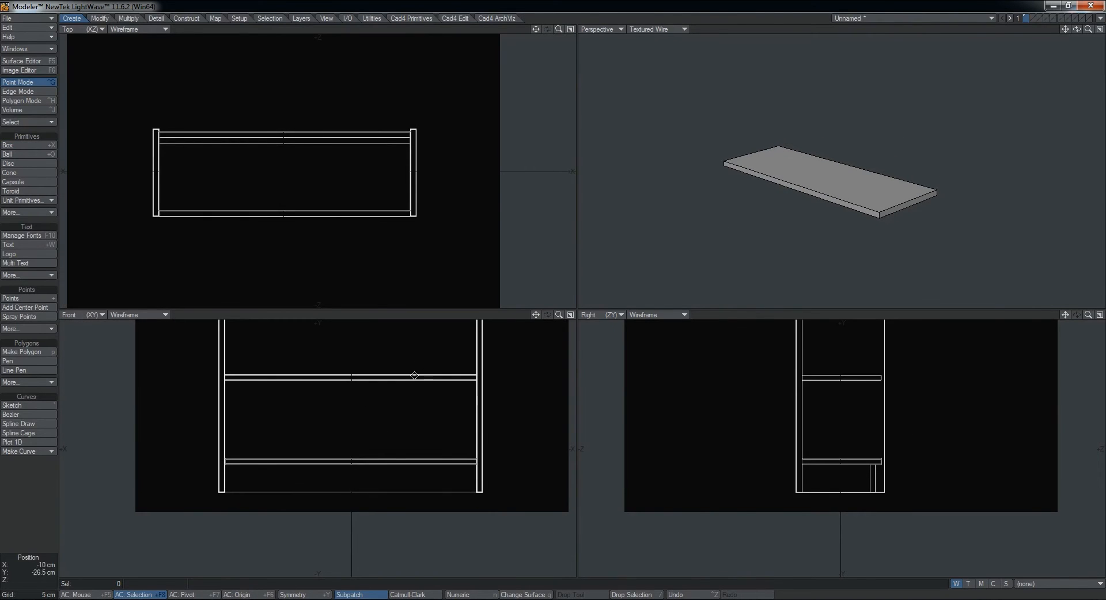
{"action": "left_click_drag", "start_coordinate": [752, 191], "coordinate": [770, 174], "text": "alt"}
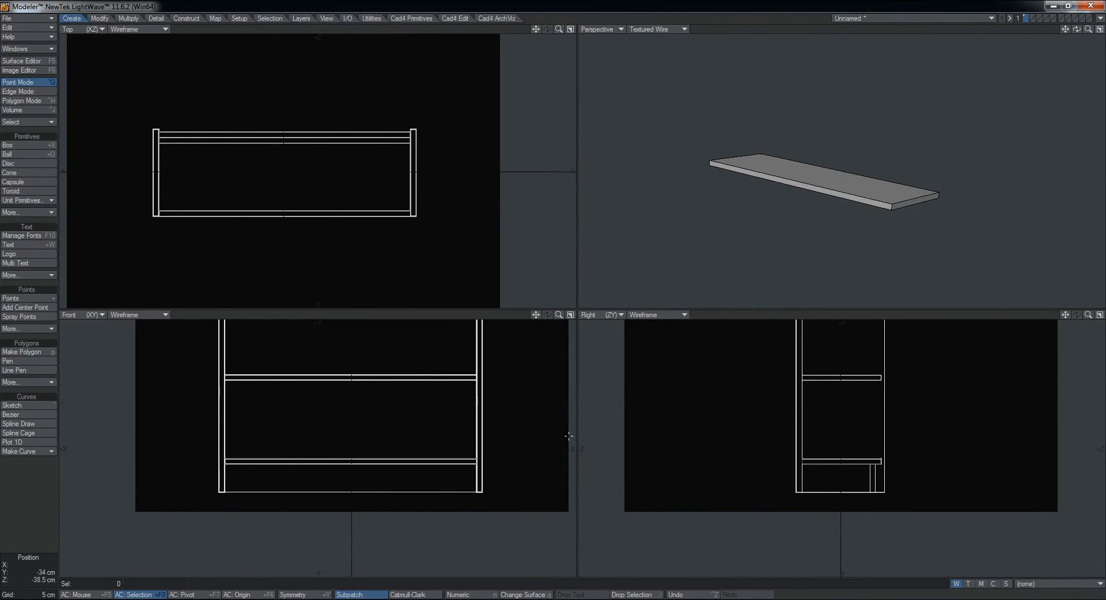
{"action": "key", "text": "alt+Tab"}
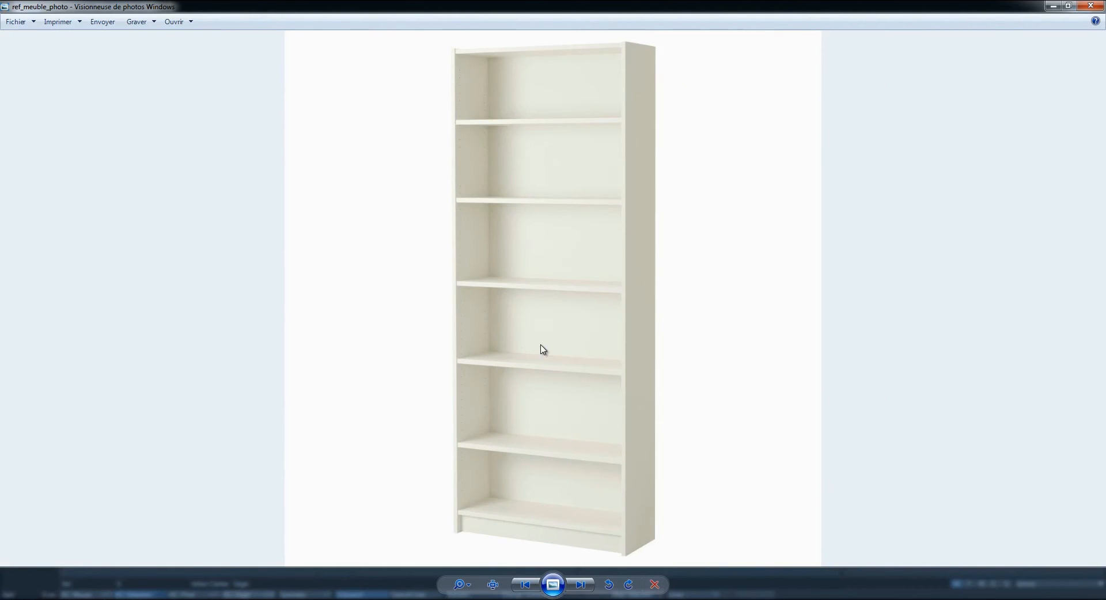
{"action": "left_click", "coordinate": [1052, 6]}
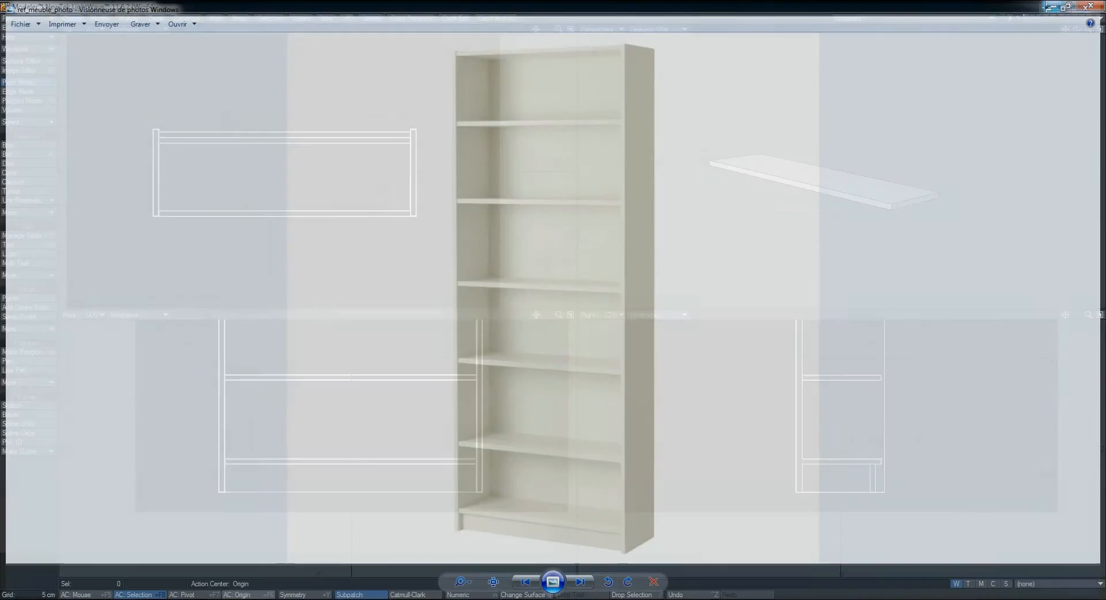
{"action": "left_click", "coordinate": [570, 314]}
{"action": "left_click_drag", "start_coordinate": [542, 232], "coordinate": [452, 252], "text": "alt"}
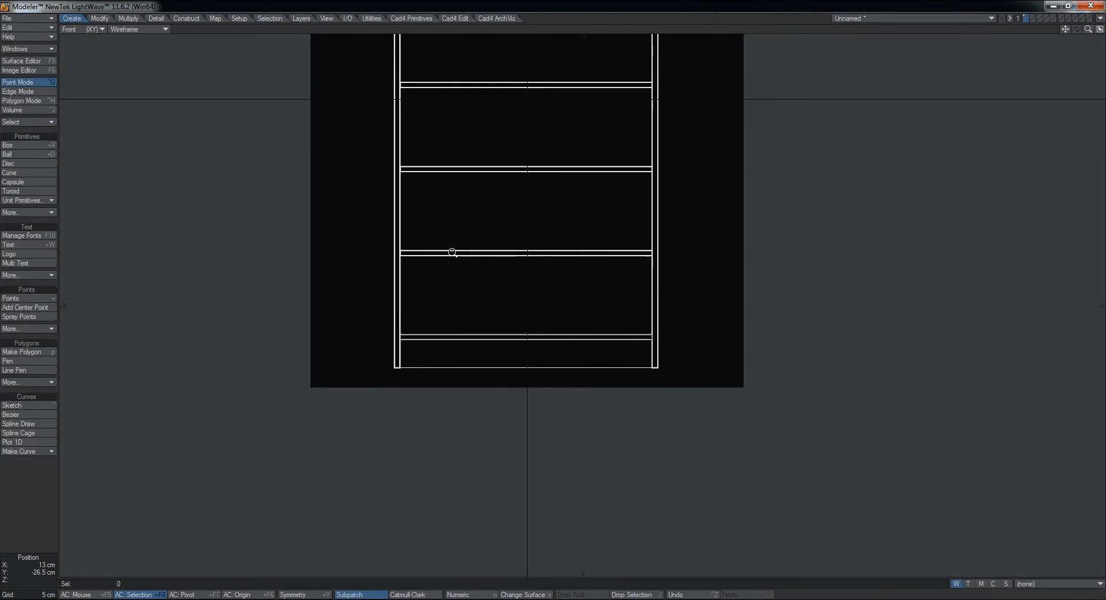
{"action": "scroll", "coordinate": [452, 253], "scroll_direction": "up", "scroll_amount": 3}
{"action": "key", "text": "shift+x"}
{"action": "left_click_drag", "start_coordinate": [306, 246], "coordinate": [1018, 259]}
{"action": "key", "text": "space"}
{"action": "key", "text": "ctrl+h"}
{"action": "left_click", "coordinate": [693, 247]}
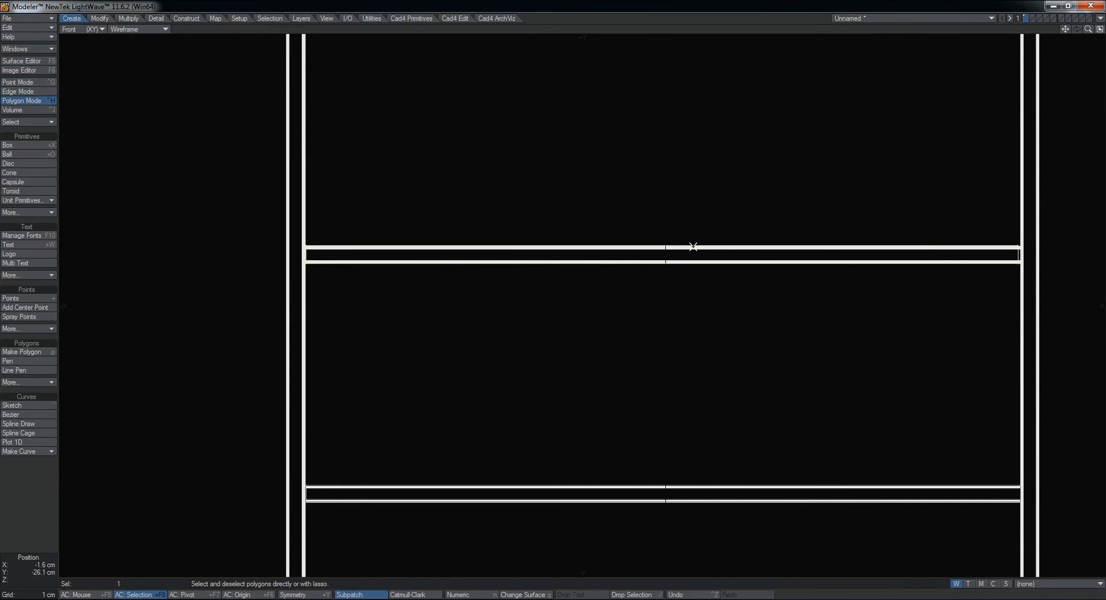
{"action": "left_click", "coordinate": [693, 246]}
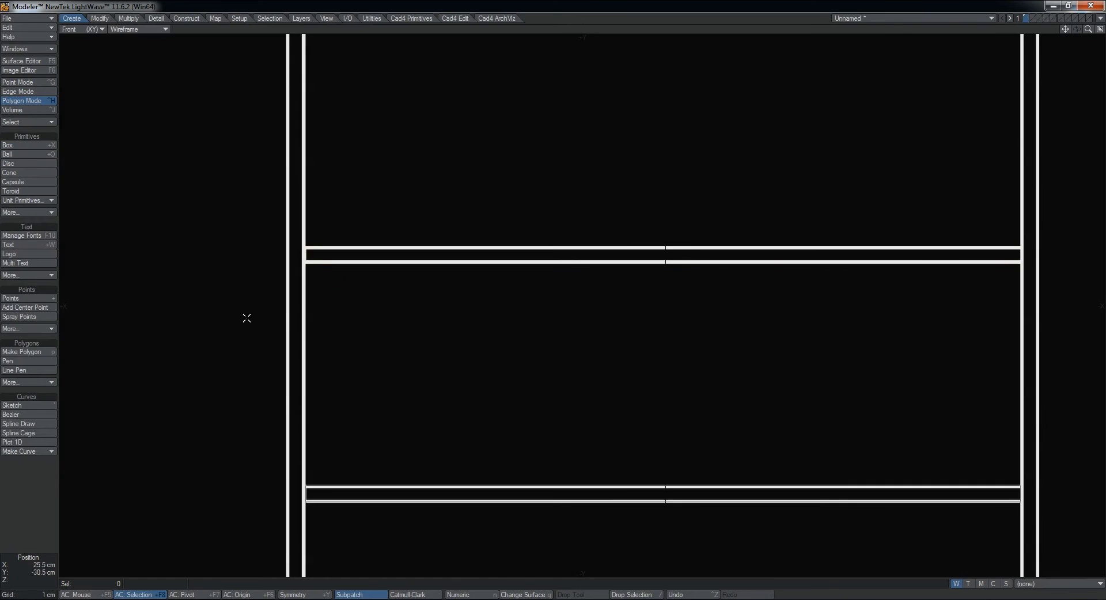
Select the shelf's top polygon in the Perspective view and expand the selection to the whole shelf.
{"action": "key", "text": "0"}
{"action": "left_click", "coordinate": [792, 215]}
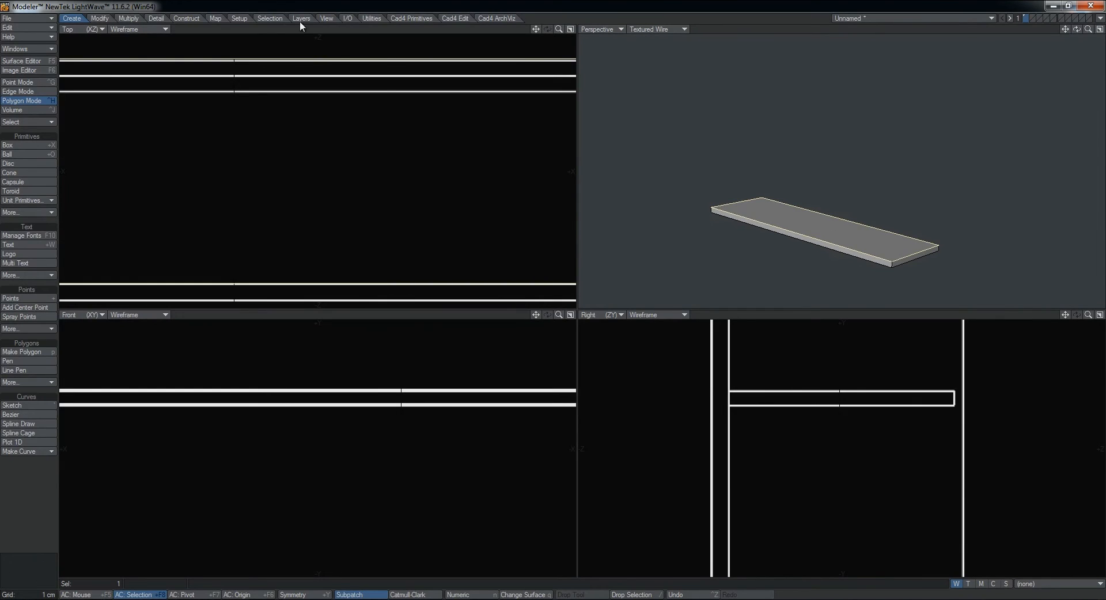
{"action": "left_click", "coordinate": [271, 18]}
{"action": "key", "text": "bracketright"}
{"action": "left_click", "coordinate": [53, 154]}
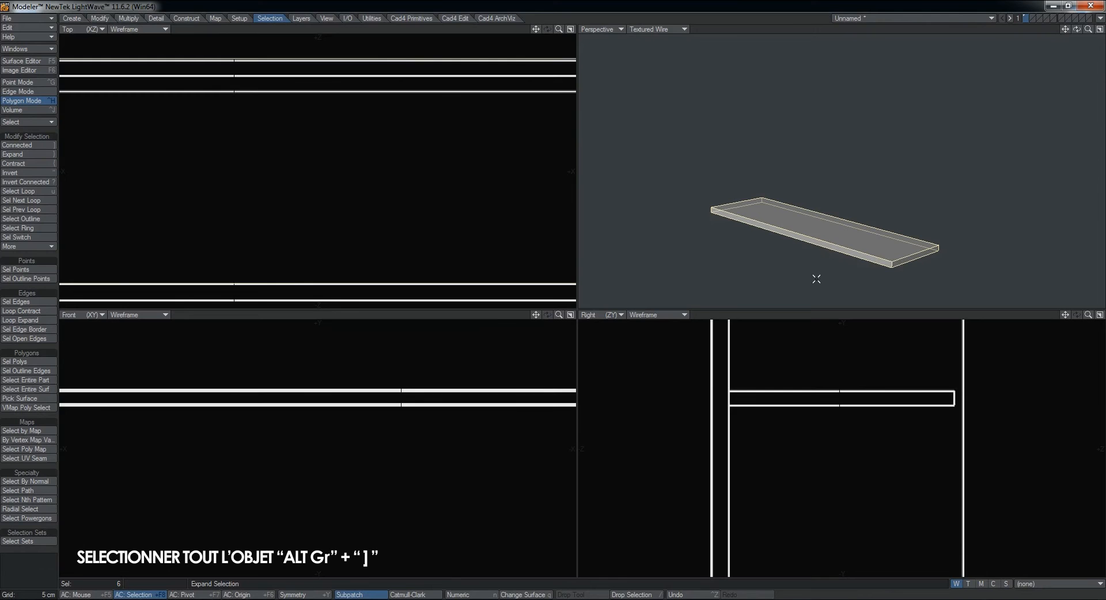
Duplicate the selected shelf and move the copy up onto the second shelf outline in the Right view.
{"action": "left_click_drag", "start_coordinate": [410, 419], "coordinate": [353, 437], "text": "ctrl+alt"}
{"action": "mouse_move", "coordinate": [353, 437]}
{"action": "left_mouse_down", "text": "alt"}
{"action": "mouse_move", "coordinate": [385, 427]}
{"action": "mouse_move", "coordinate": [361, 446]}
{"action": "left_mouse_up", "text": "alt"}
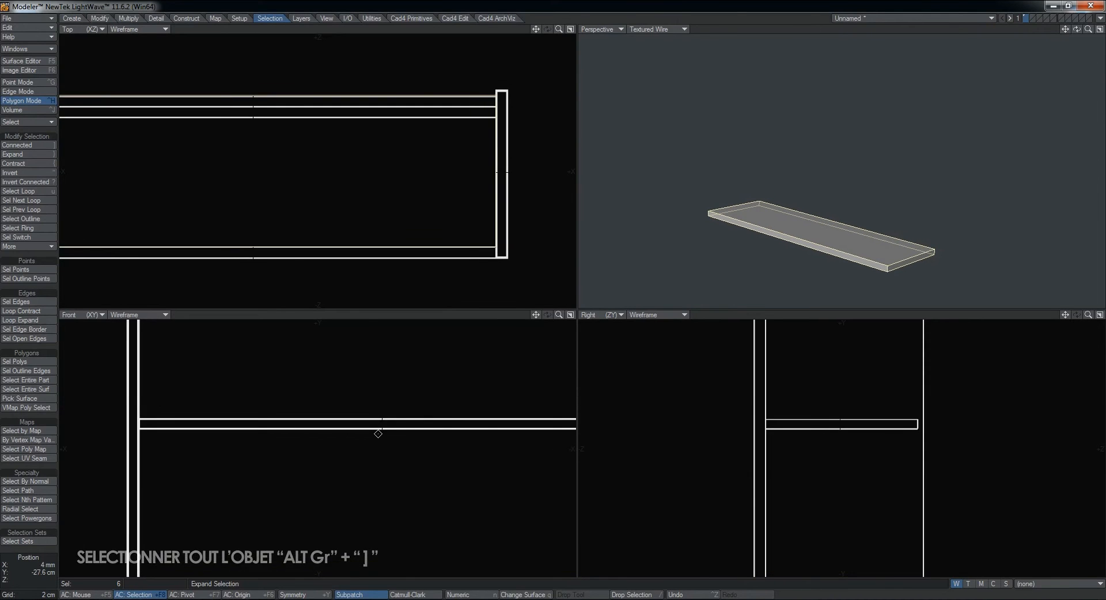
{"action": "left_click_drag", "start_coordinate": [807, 425], "coordinate": [840, 442], "text": "ctrl+alt"}
{"action": "left_click_drag", "start_coordinate": [841, 442], "coordinate": [781, 416], "text": "alt"}
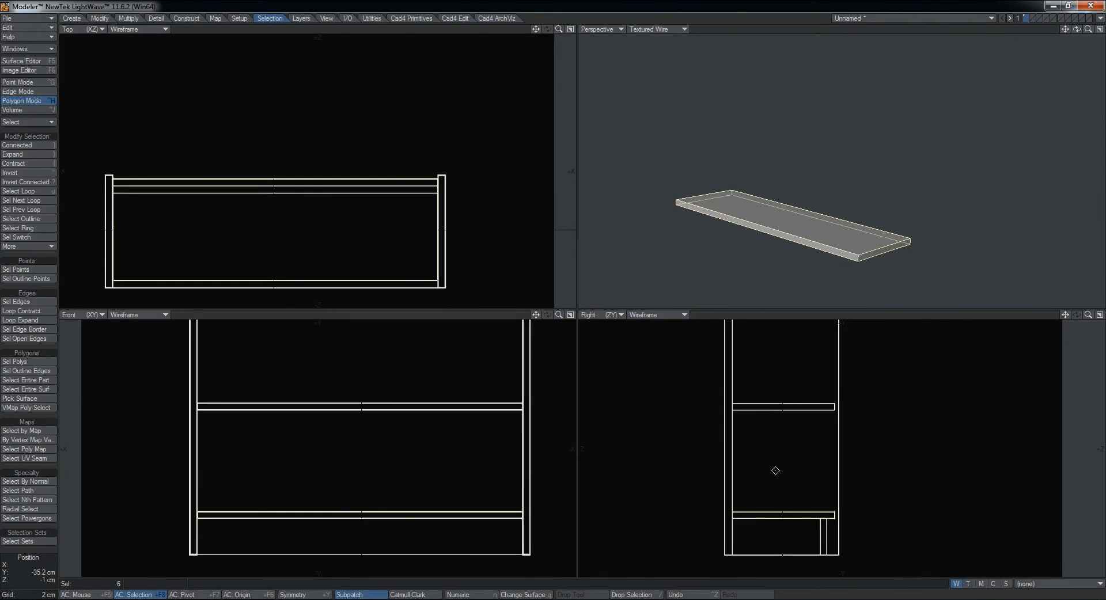
{"action": "key", "text": "KP_0"}
{"action": "left_click_drag", "start_coordinate": [739, 469], "coordinate": [688, 381], "text": "ctrl+alt"}
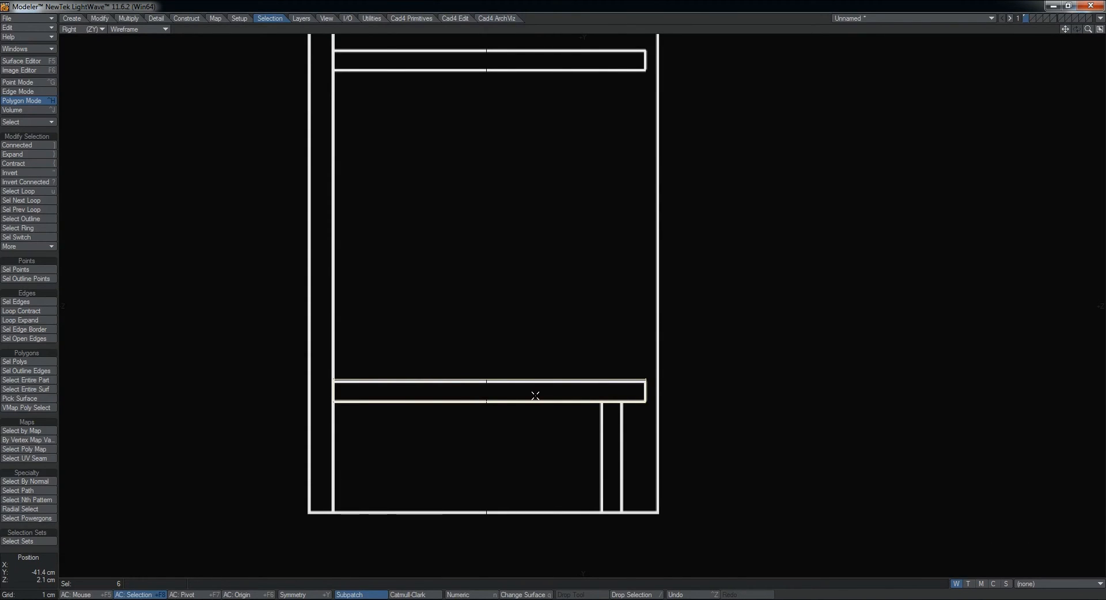
{"action": "key", "text": "t"}
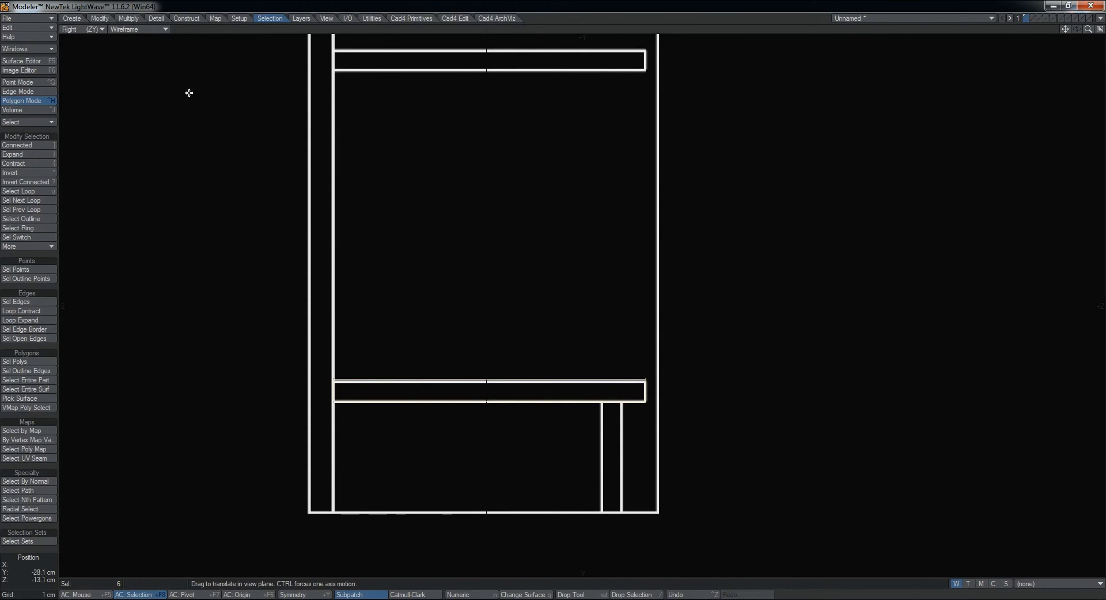
{"action": "left_click", "coordinate": [100, 17]}
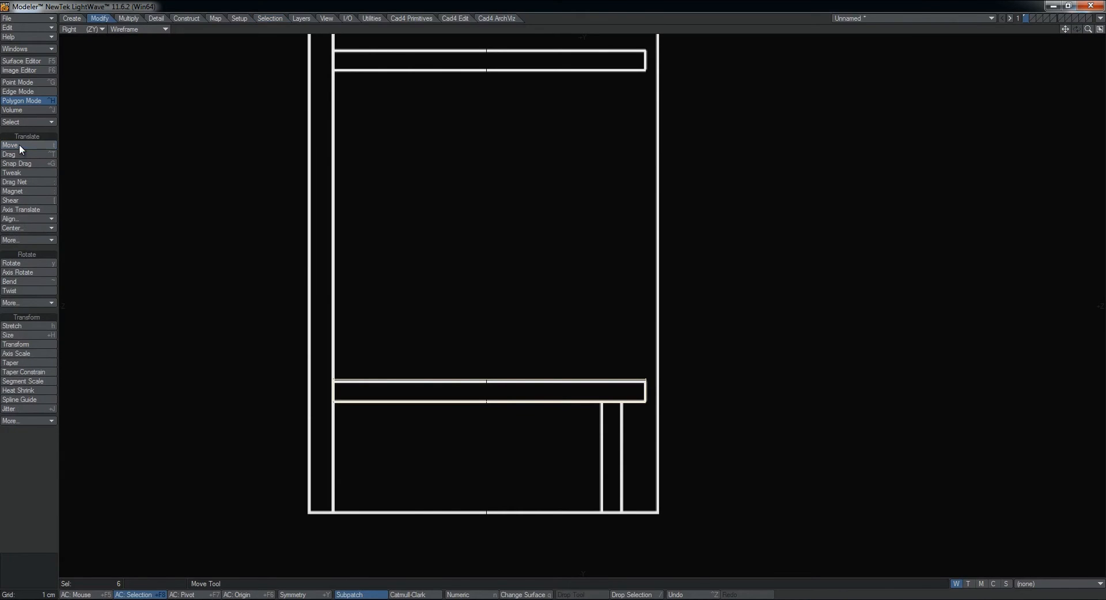
{"action": "left_click_drag", "start_coordinate": [440, 353], "coordinate": [440, 35]}
Move another copy of the shelf up onto the third shelf outline in the Right view.
{"action": "left_click_drag", "start_coordinate": [533, 254], "coordinate": [514, 397], "text": "alt"}
{"action": "left_click_drag", "start_coordinate": [531, 320], "coordinate": [488, 275], "text": "ctrl+alt"}
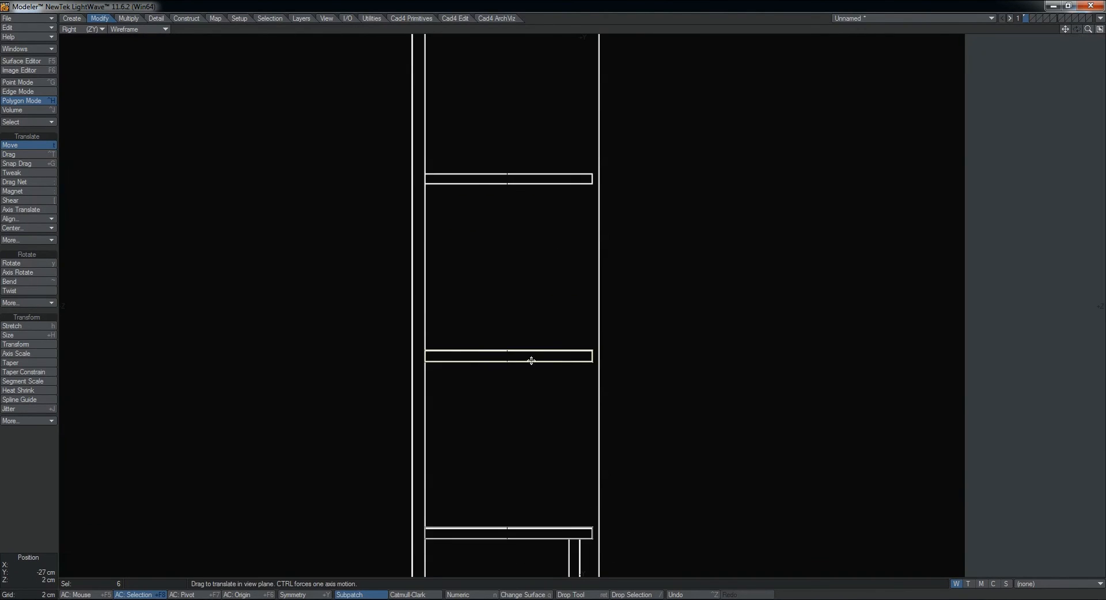
{"action": "left_click_drag", "start_coordinate": [543, 338], "coordinate": [689, 170]}
{"action": "left_click_drag", "start_coordinate": [599, 202], "coordinate": [525, 151], "text": "ctrl+alt"}
Copy and paste the shelf and move the copies up onto the next outlines above the third shelf.
{"action": "key", "text": "ctrl+c"}
{"action": "key", "text": "ctrl+v"}
{"action": "left_click_drag", "start_coordinate": [664, 135], "coordinate": [543, 103], "text": "ctrl+alt"}
{"action": "key", "text": "ctrl+c"}
{"action": "key", "text": "ctrl+v"}
{"action": "left_click_drag", "start_coordinate": [557, 296], "coordinate": [412, 398], "text": "ctrl+alt"}
{"action": "left_click_drag", "start_coordinate": [578, 348], "coordinate": [650, 251]}
{"action": "left_click_drag", "start_coordinate": [650, 251], "coordinate": [650, 246], "text": "ctrl"}
{"action": "left_click_drag", "start_coordinate": [603, 300], "coordinate": [515, 360], "text": "ctrl"}
Align the last shelf copy with the bookcase's uppermost board outline, leave the Move tool and clear the selection.
{"action": "left_click_drag", "start_coordinate": [553, 467], "coordinate": [553, 294], "text": "ctrl"}
{"action": "left_click_drag", "start_coordinate": [559, 229], "coordinate": [624, 244], "text": "ctrl+alt"}
{"action": "left_click_drag", "start_coordinate": [552, 297], "coordinate": [582, 292], "text": "ctrl"}
{"action": "key", "text": "space"}
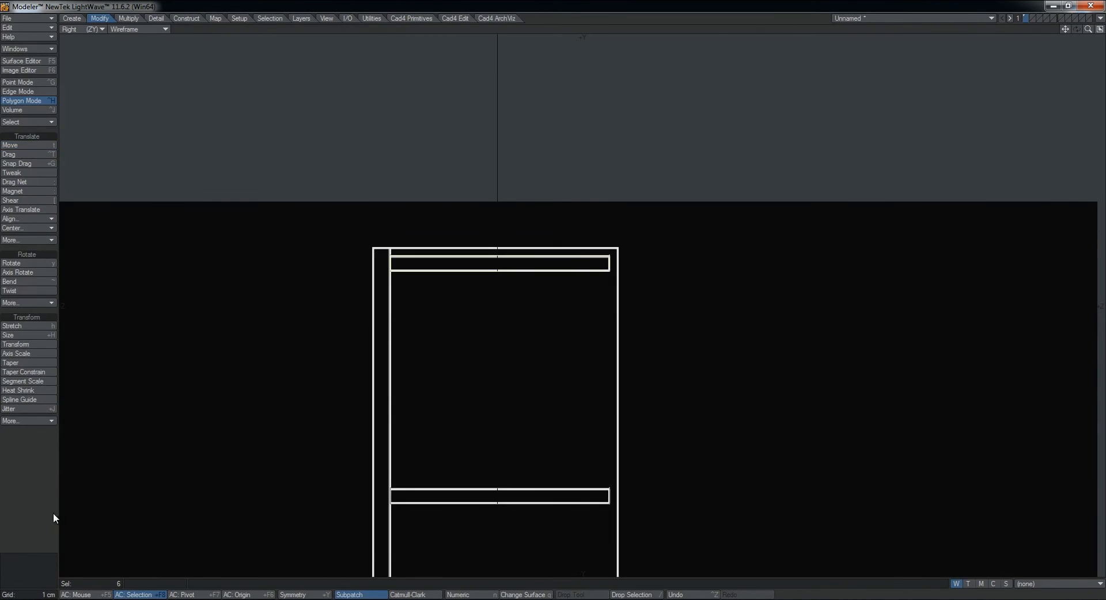
{"action": "key", "text": "KP_0"}
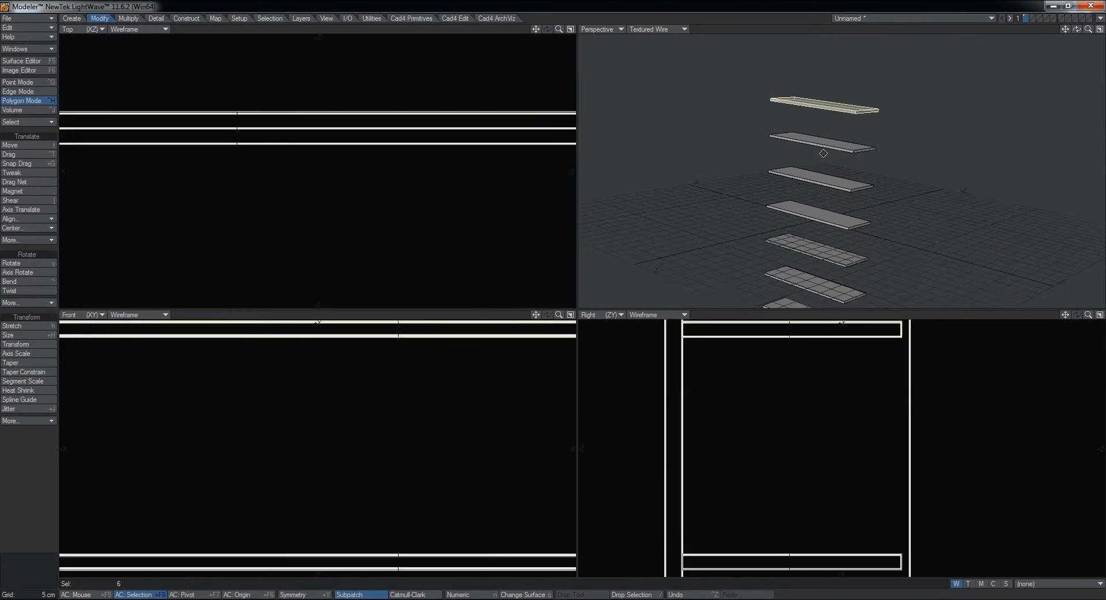
{"action": "left_click_drag", "start_coordinate": [801, 158], "coordinate": [794, 179], "text": "alt"}
{"action": "left_click", "coordinate": [49, 515]}
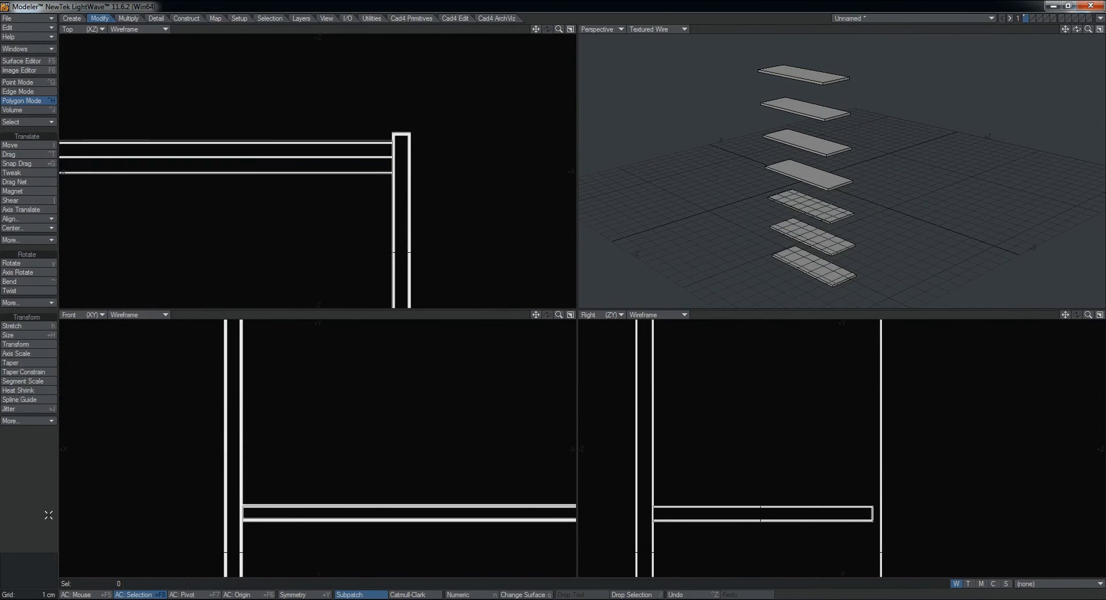
Inspect the stack of shelves in the Perspective view and compare it with the bookcase reference photo.
{"action": "left_click_drag", "start_coordinate": [725, 202], "coordinate": [825, 209], "text": "alt"}
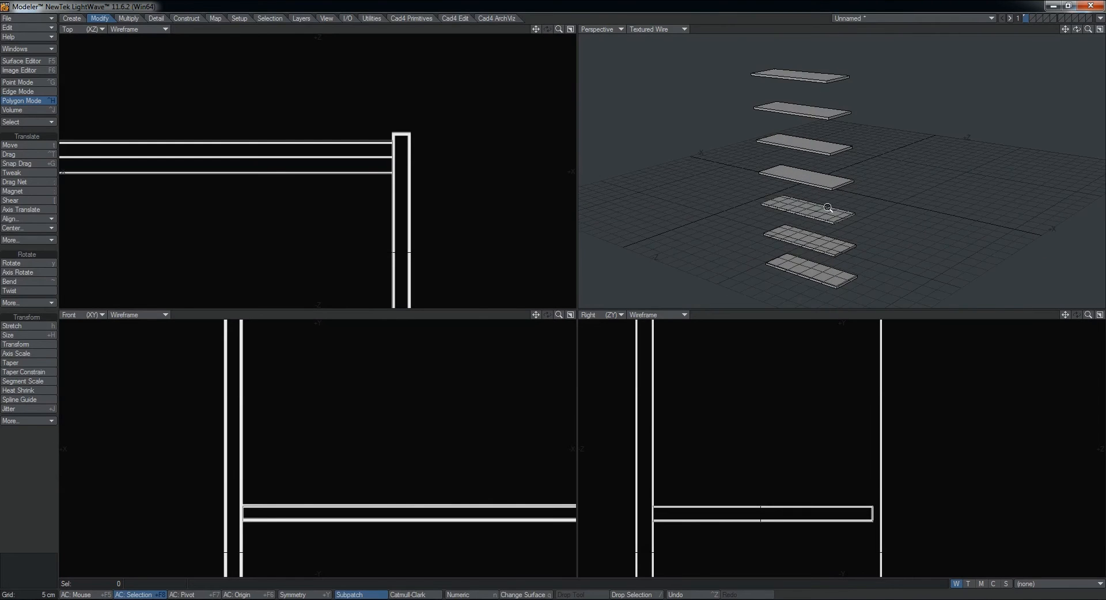
{"action": "scroll", "coordinate": [813, 203], "scroll_direction": "down", "scroll_amount": 2}
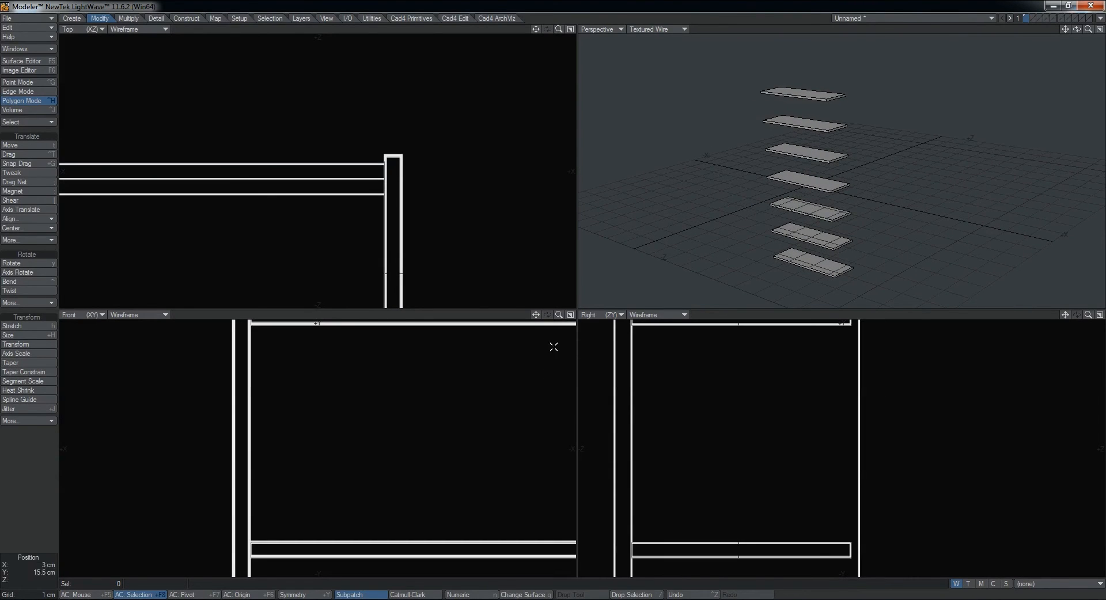
{"action": "key", "text": "alt+Tab"}
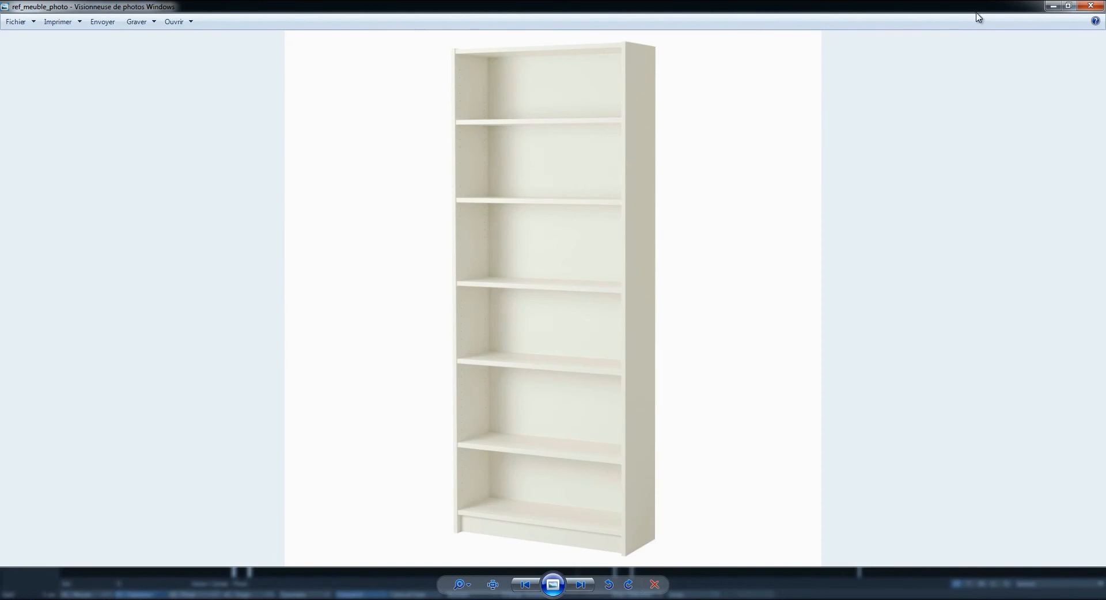
{"action": "left_click", "coordinate": [1052, 5]}
Start a box on the upper corner of the side panel outline in the Front view, aligned with the panel's width and upper edge.
{"action": "key", "text": "a"}
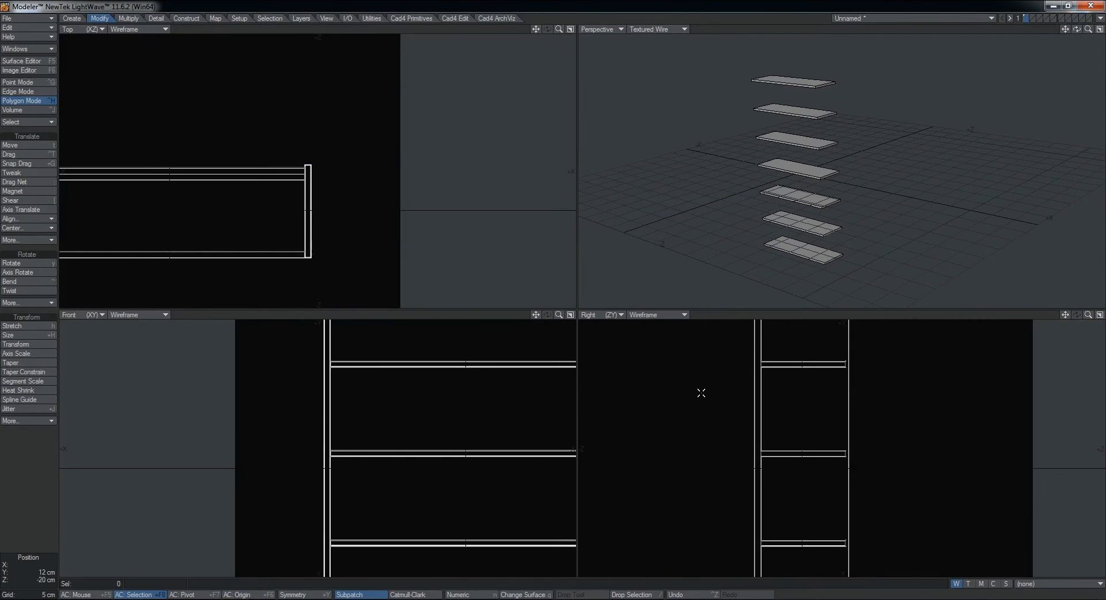
{"action": "left_click_drag", "start_coordinate": [308, 396], "coordinate": [331, 438], "text": "alt"}
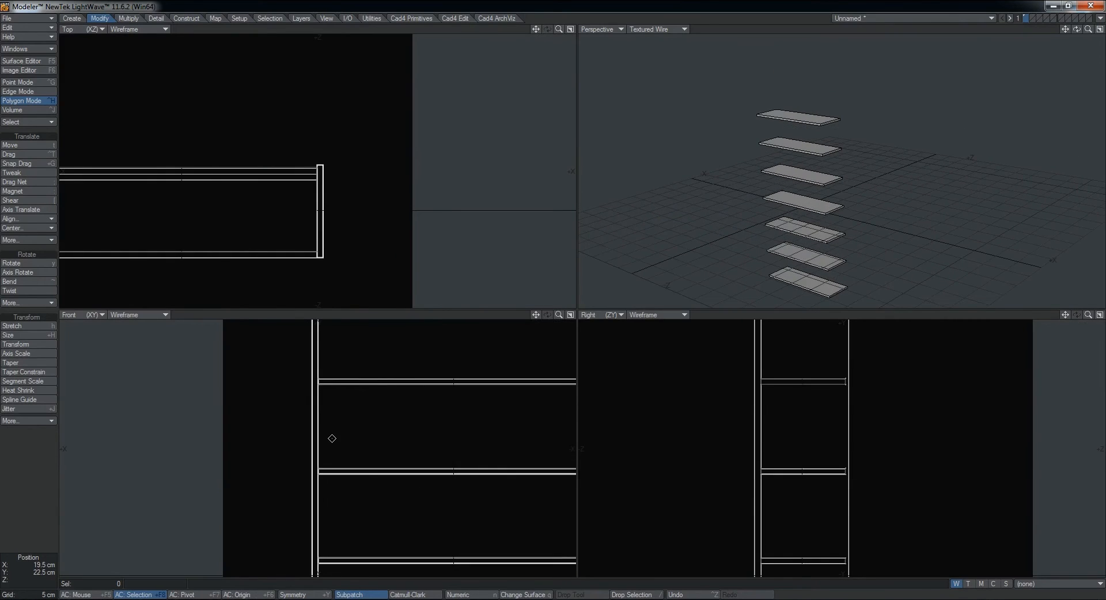
{"action": "key", "text": "KP_0"}
{"action": "left_click_drag", "start_coordinate": [598, 180], "coordinate": [489, 132], "text": "alt"}
{"action": "key", "text": "shift+x"}
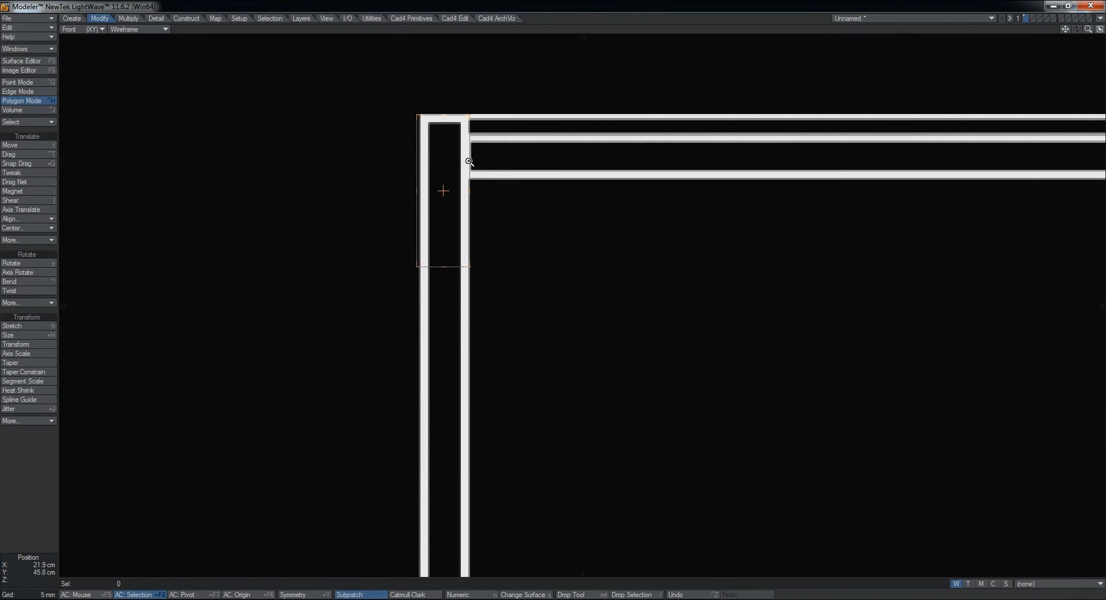
{"action": "left_click_drag", "start_coordinate": [466, 156], "coordinate": [482, 120], "text": "ctrl+alt"}
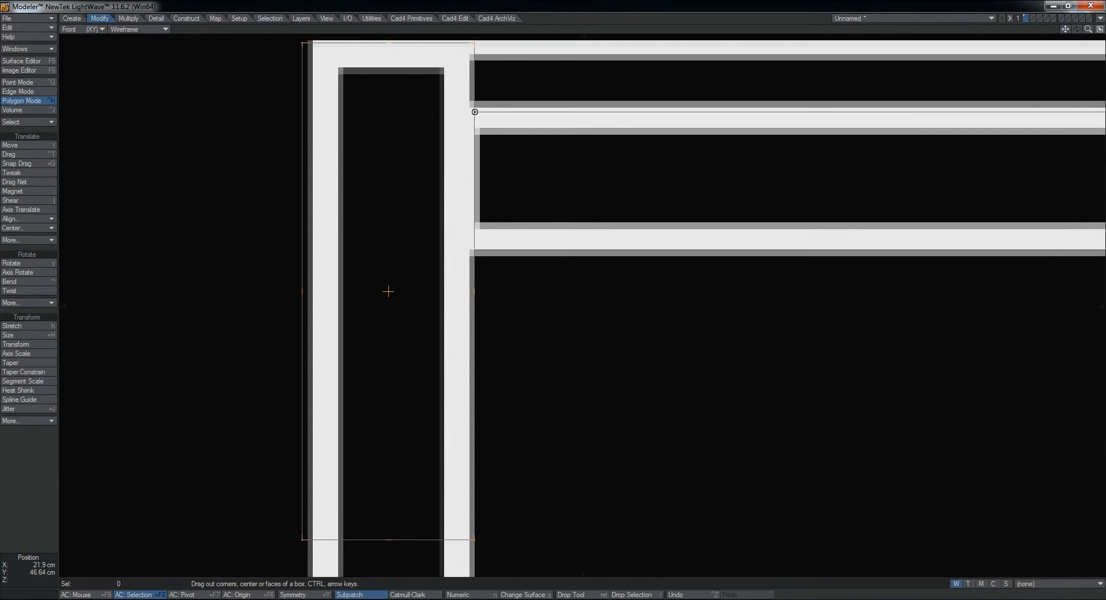
Stretch the box down to the foot of the side panel outline in the Front view.
{"action": "scroll", "coordinate": [474, 111], "scroll_direction": "down", "scroll_amount": 3}
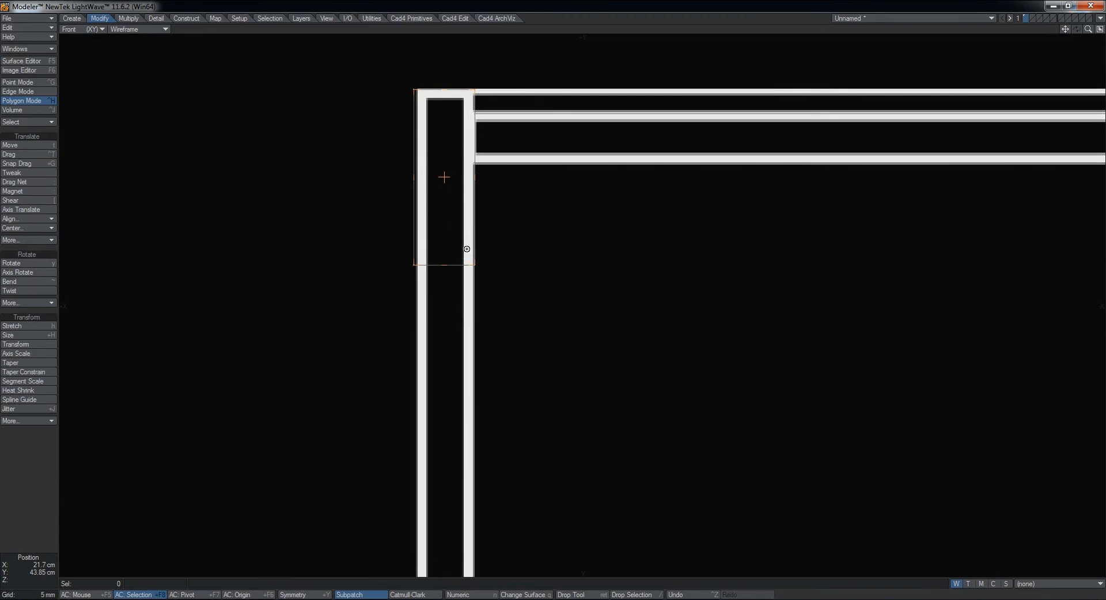
{"action": "scroll", "coordinate": [457, 118], "scroll_direction": "down", "scroll_amount": 5}
{"action": "scroll", "coordinate": [427, 184], "scroll_direction": "down", "scroll_amount": 3}
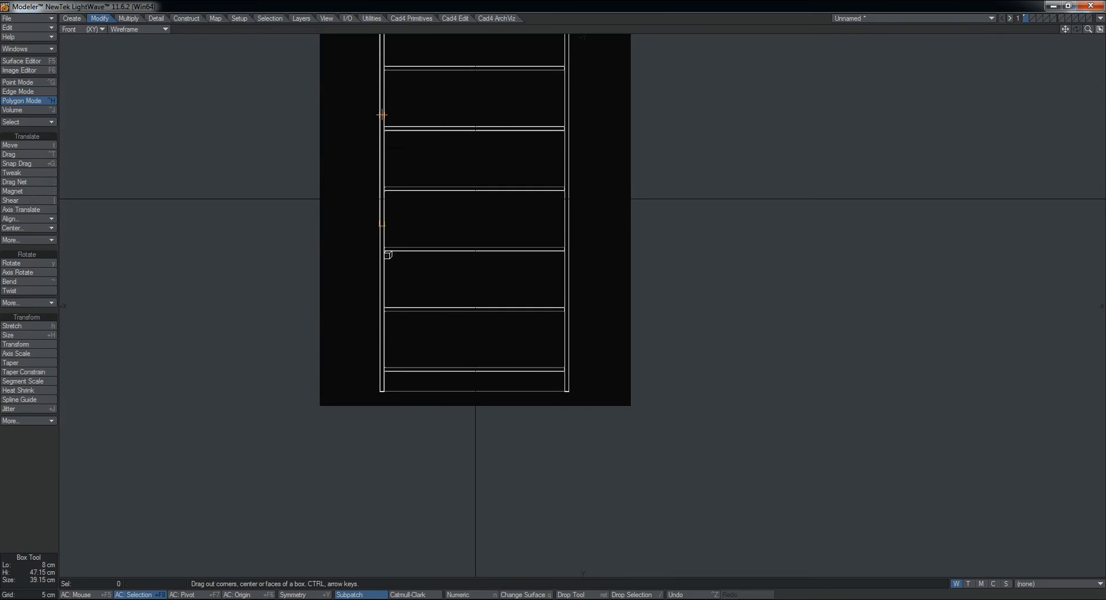
{"action": "scroll", "coordinate": [394, 386], "scroll_direction": "up", "scroll_amount": 8}
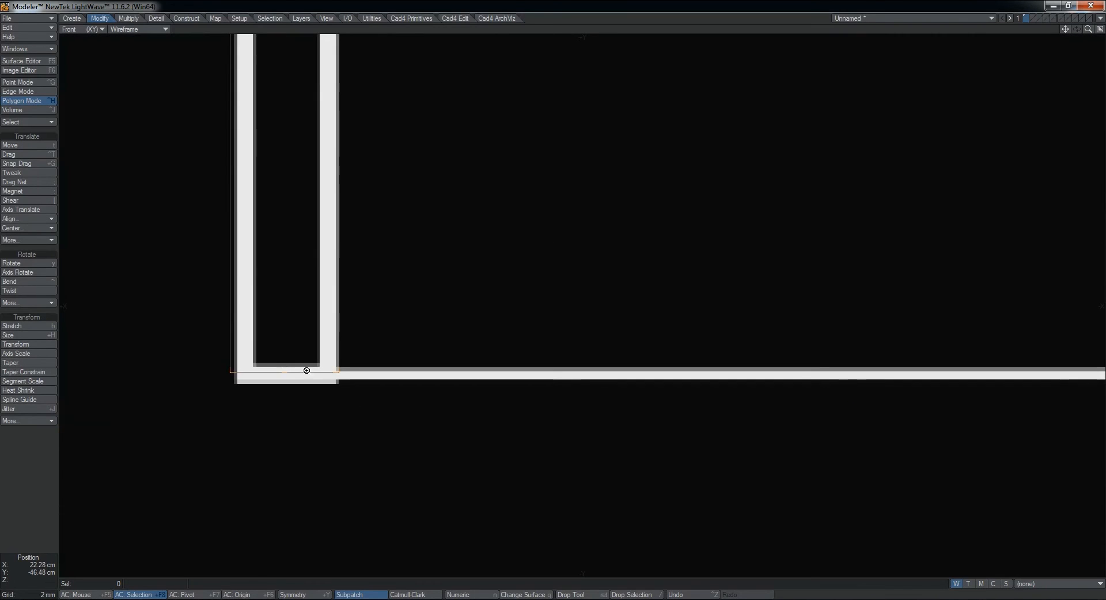
{"action": "scroll", "coordinate": [285, 383], "scroll_direction": "down", "scroll_amount": 8}
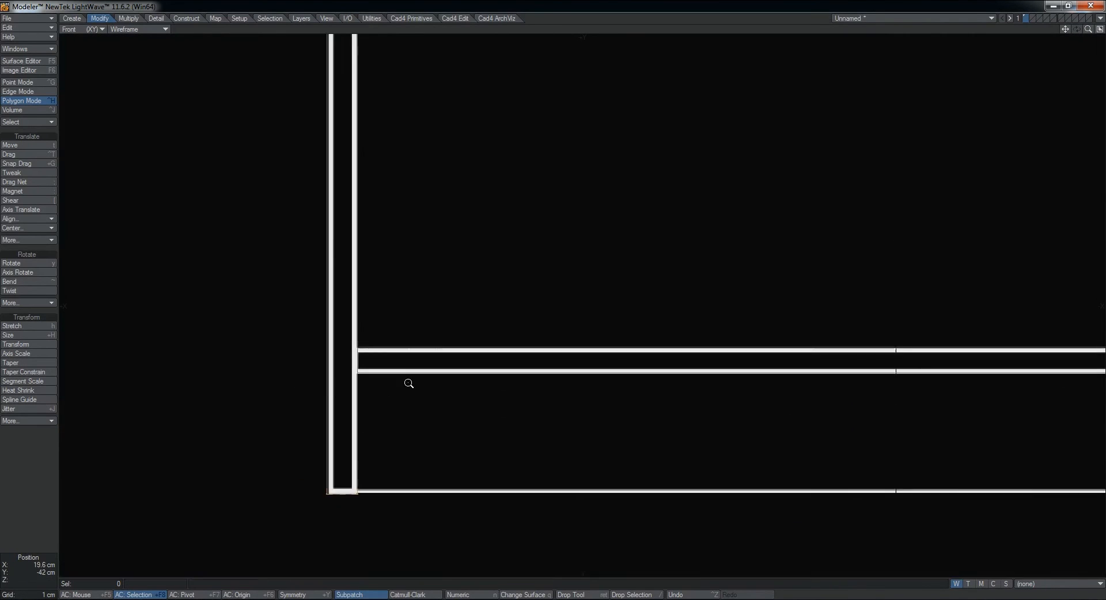
{"action": "key", "text": "KP_0"}
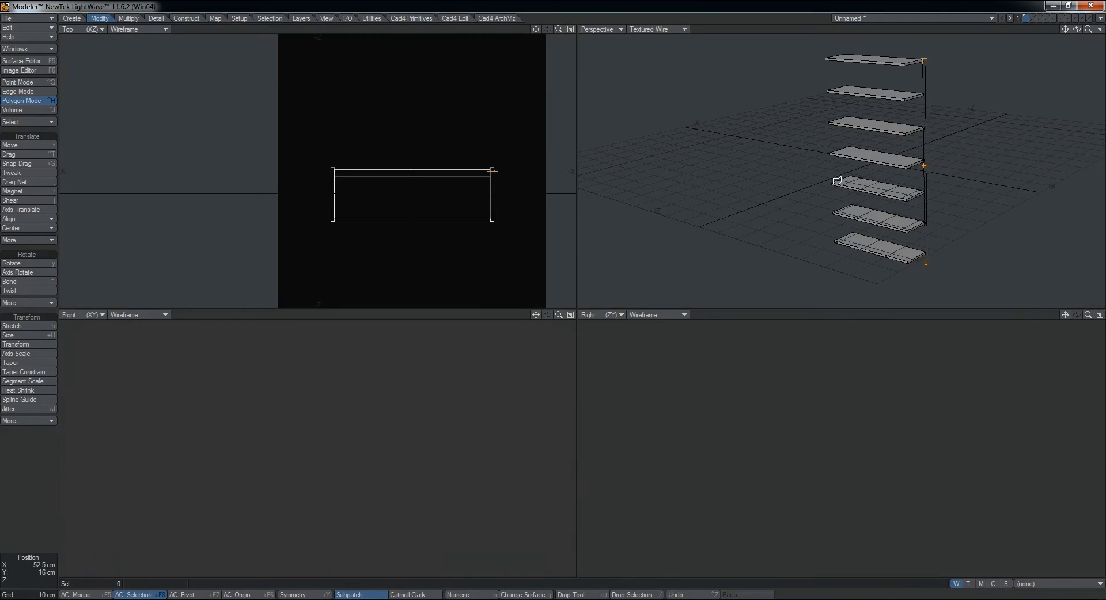
Align the box with the end of the side panel outline in the Top view.
{"action": "left_click_drag", "start_coordinate": [980, 182], "coordinate": [896, 163], "text": "alt"}
{"action": "scroll", "coordinate": [895, 164], "scroll_direction": "up", "scroll_amount": 6}
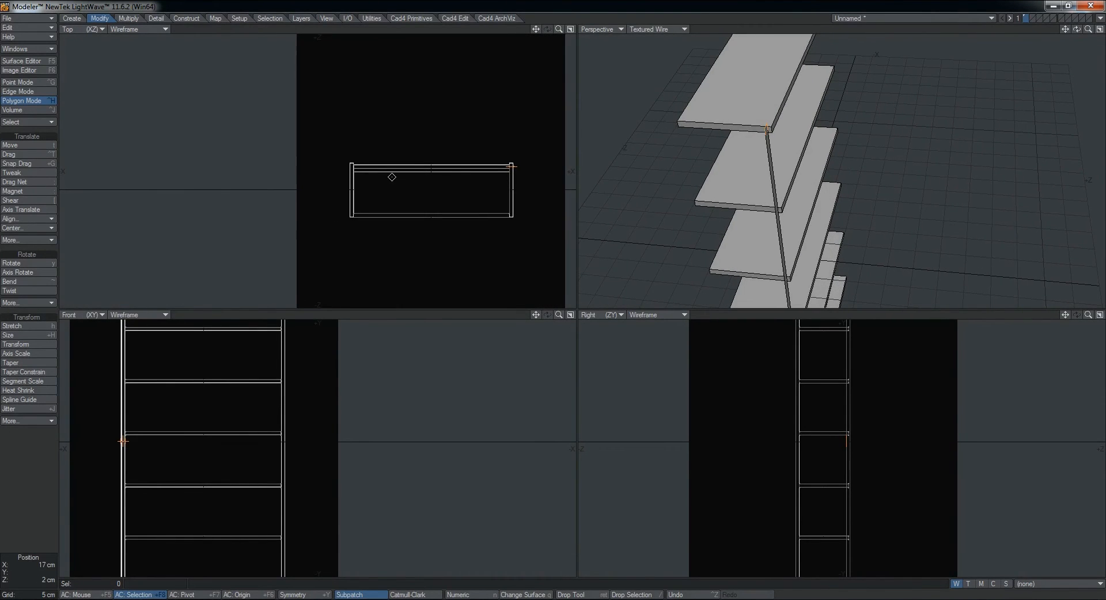
{"action": "key", "text": "g"}
{"action": "key", "text": "g"}
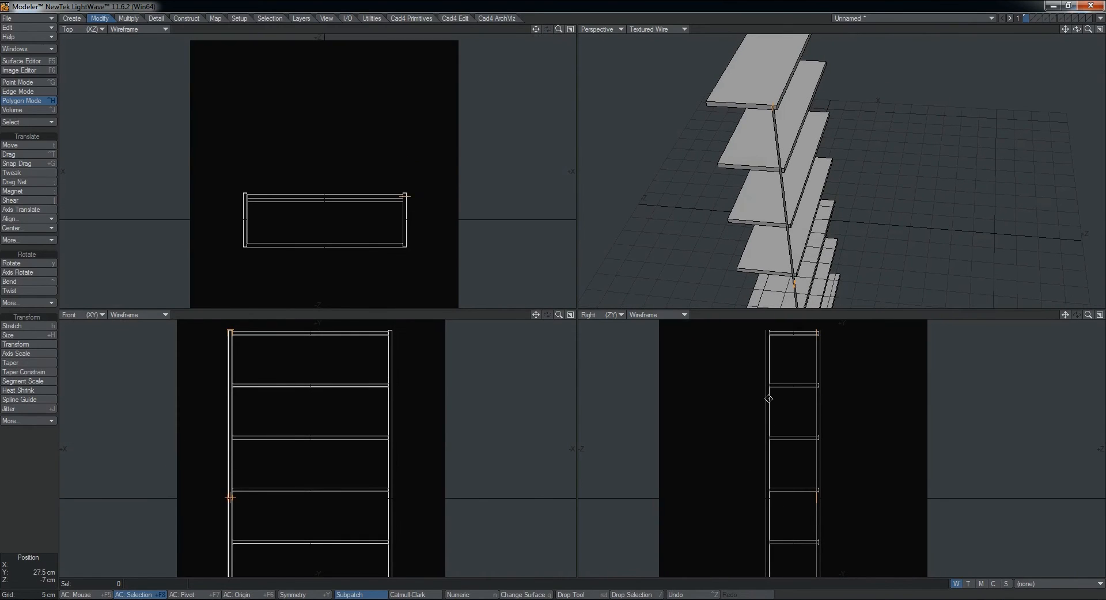
{"action": "left_click_drag", "start_coordinate": [794, 395], "coordinate": [869, 391], "text": "ctrl+alt"}
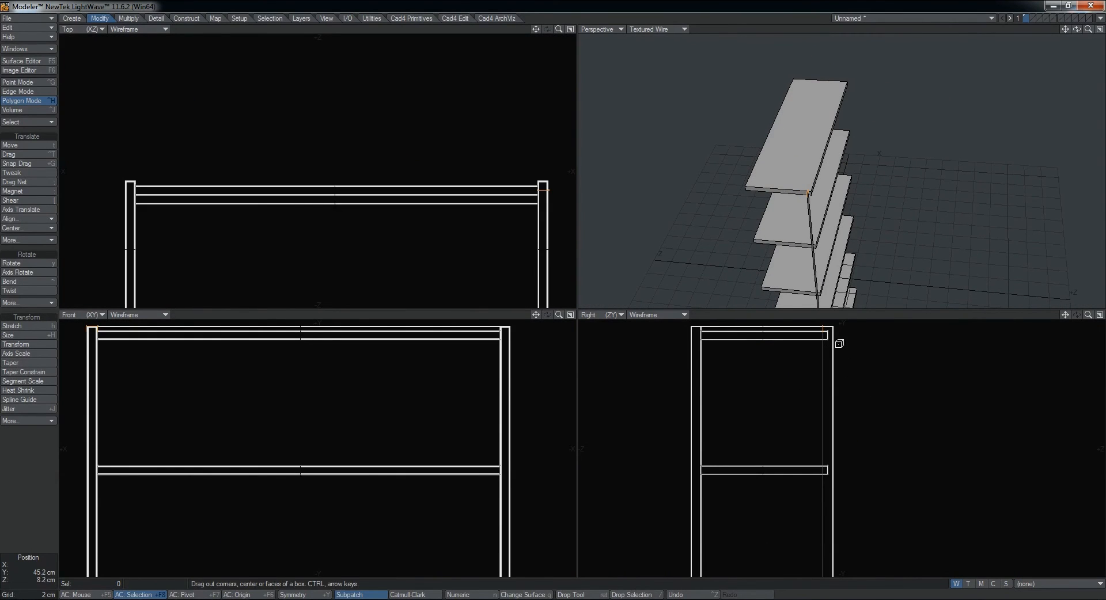
{"action": "left_click_drag", "start_coordinate": [541, 201], "coordinate": [435, 163], "text": "alt"}
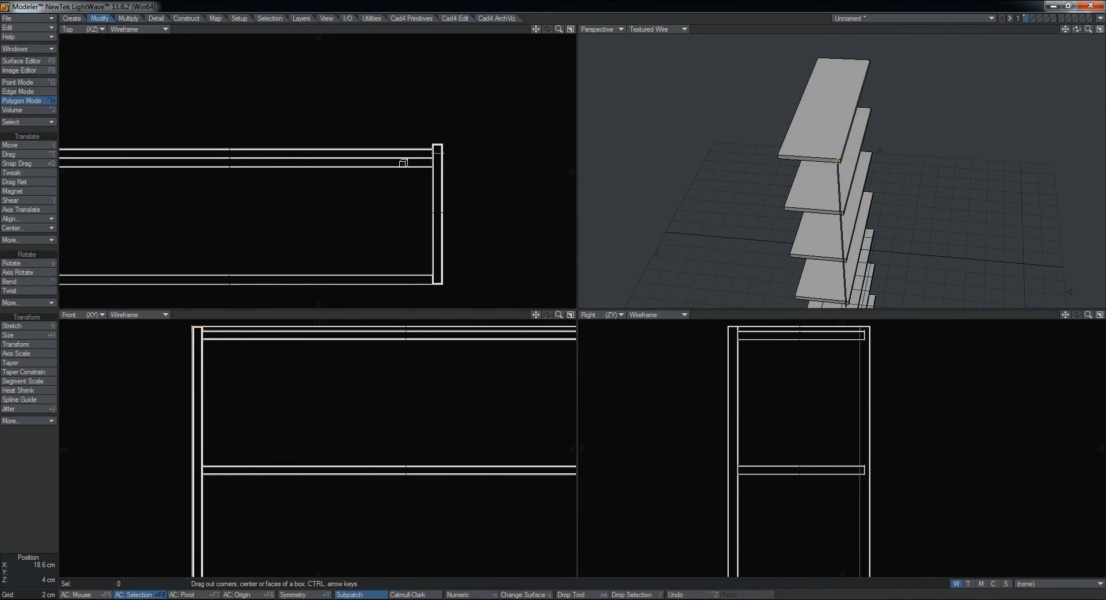
{"action": "scroll", "coordinate": [438, 159], "scroll_direction": "up", "scroll_amount": 3}
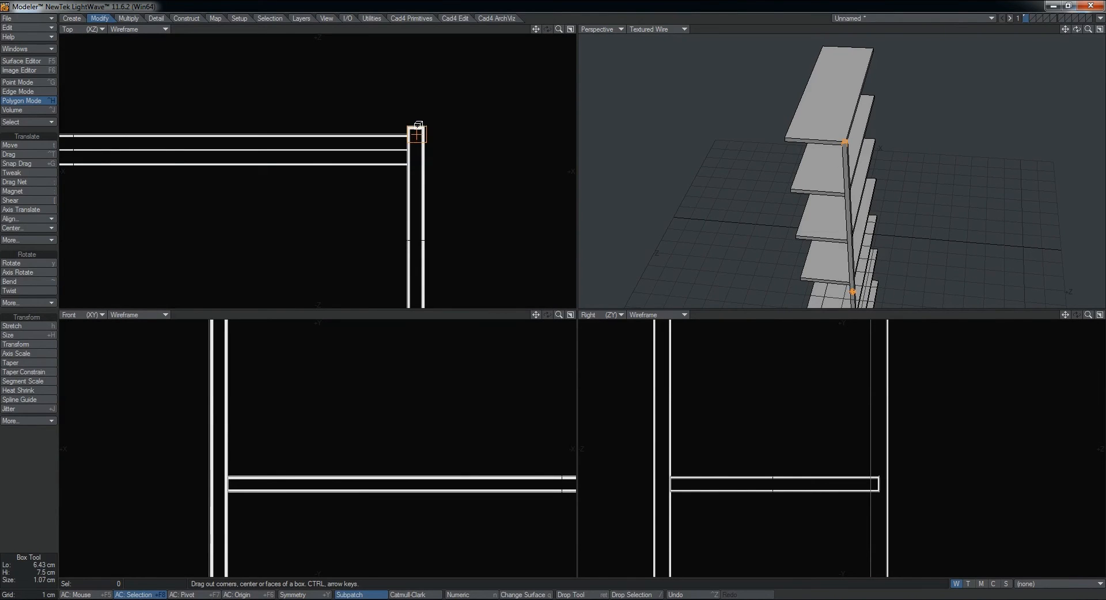
{"action": "scroll", "coordinate": [413, 131], "scroll_direction": "up", "scroll_amount": 4}
{"action": "scroll", "coordinate": [435, 144], "scroll_direction": "down", "scroll_amount": 5}
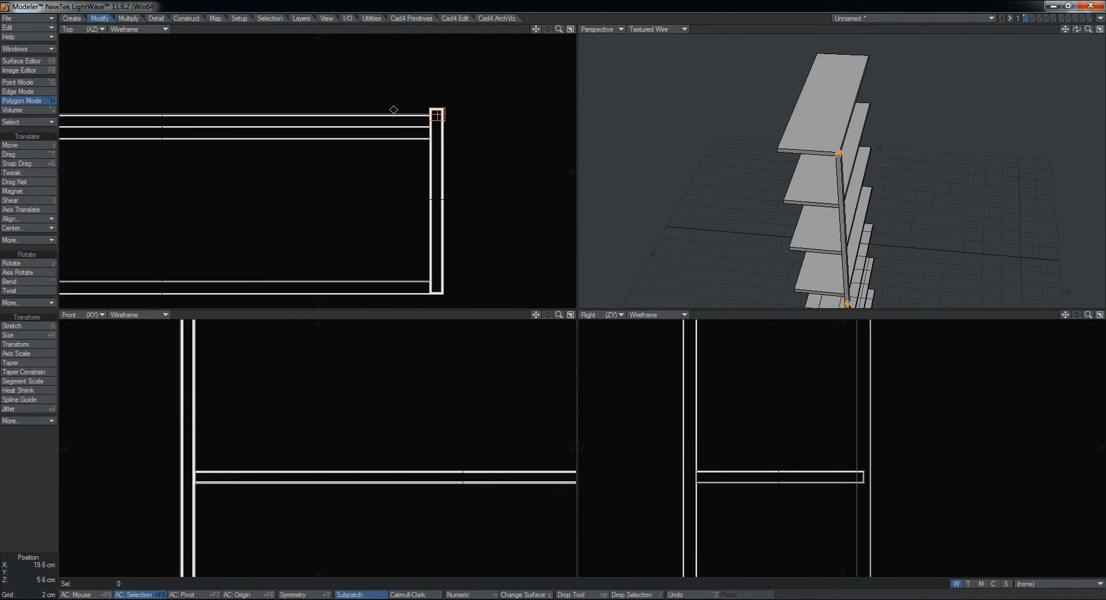
Extend the box over the full depth of the side panel outline in the Top view and leave the Box tool.
{"action": "left_click_drag", "start_coordinate": [420, 68], "coordinate": [419, 226]}
{"action": "scroll", "coordinate": [419, 226], "scroll_direction": "up", "scroll_amount": 5}
{"action": "scroll", "coordinate": [437, 237], "scroll_direction": "up", "scroll_amount": 3}
{"action": "left_click_drag", "start_coordinate": [793, 187], "coordinate": [730, 150], "text": "alt"}
{"action": "left_click_drag", "start_coordinate": [864, 199], "coordinate": [784, 151], "text": "alt+shift"}
{"action": "left_click_drag", "start_coordinate": [784, 151], "coordinate": [868, 204], "text": "alt"}
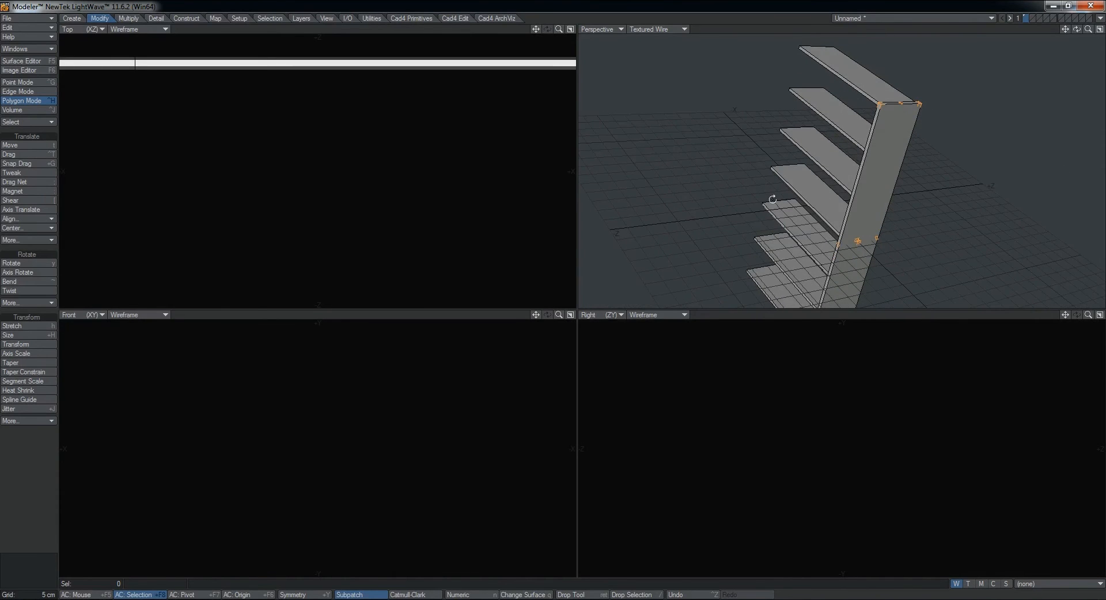
{"action": "scroll", "coordinate": [474, 174], "scroll_direction": "down", "scroll_amount": 8}
{"action": "left_click_drag", "start_coordinate": [405, 170], "coordinate": [367, 158], "text": "alt"}
{"action": "key", "text": "shift+x"}
{"action": "key", "text": "Return"}
Select the whole side panel by picking one of its polygons and applying Select Connected.
{"action": "left_click", "coordinate": [930, 126]}
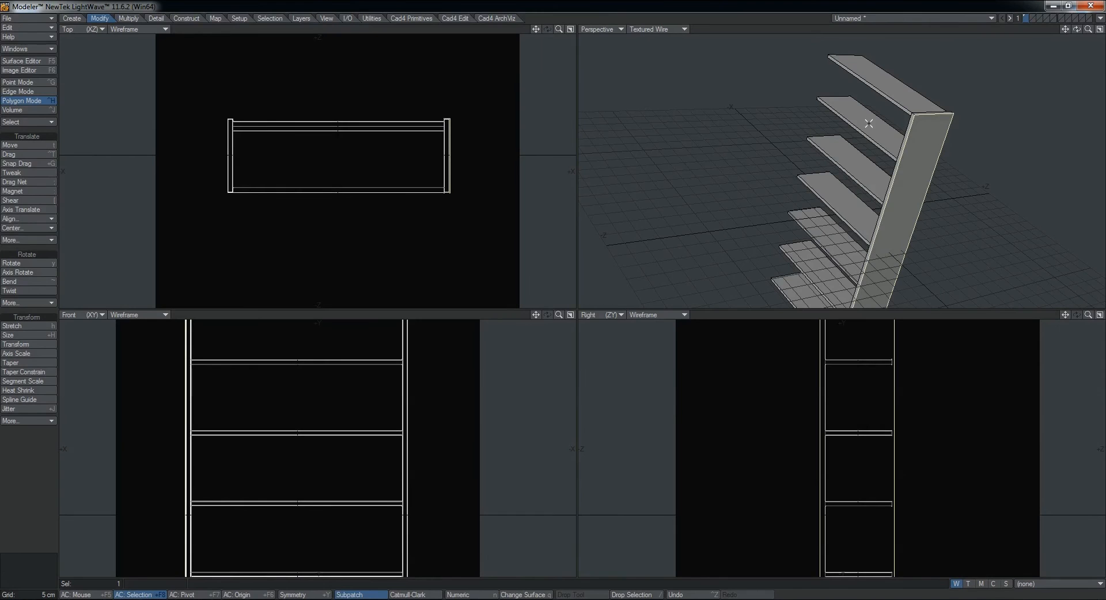
{"action": "left_click_drag", "start_coordinate": [855, 141], "coordinate": [689, 97], "text": "alt"}
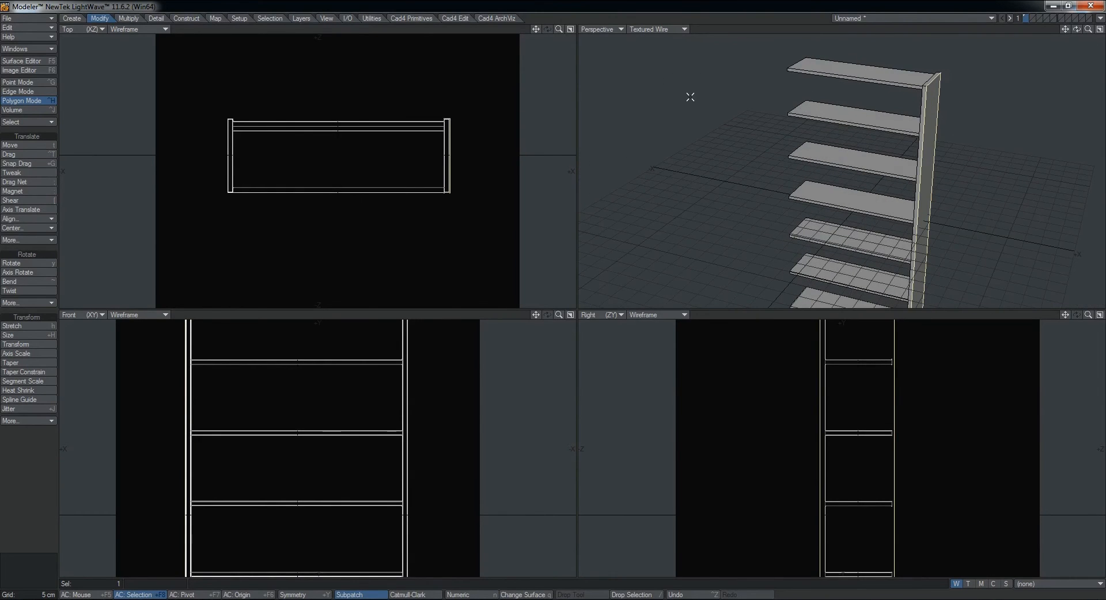
{"action": "left_click", "coordinate": [270, 20]}
{"action": "left_click", "coordinate": [35, 146]}
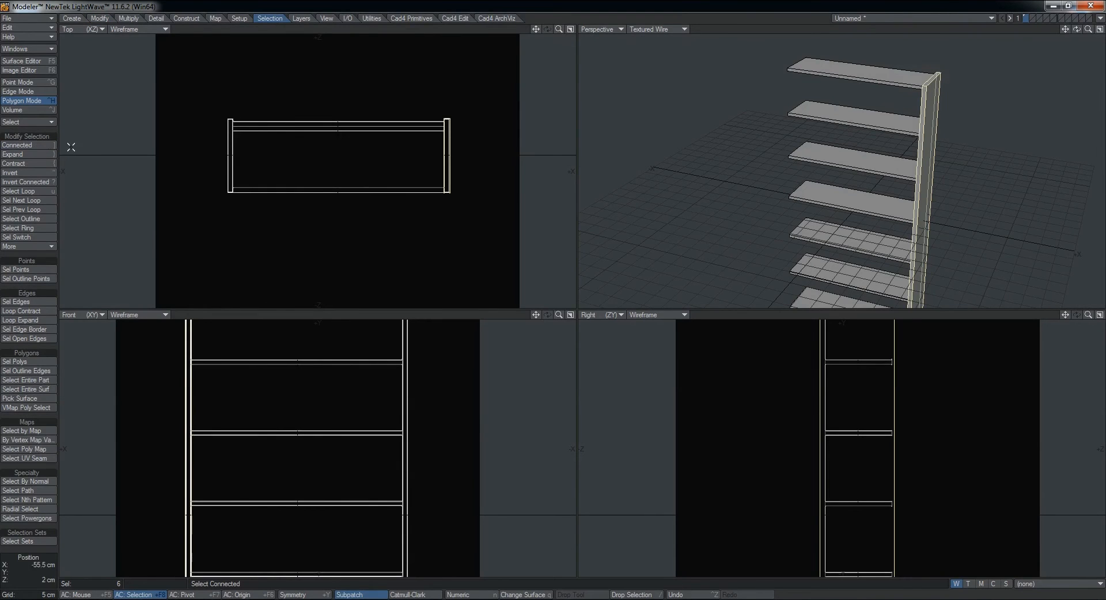
{"action": "left_click_drag", "start_coordinate": [812, 143], "coordinate": [887, 193], "text": "alt"}
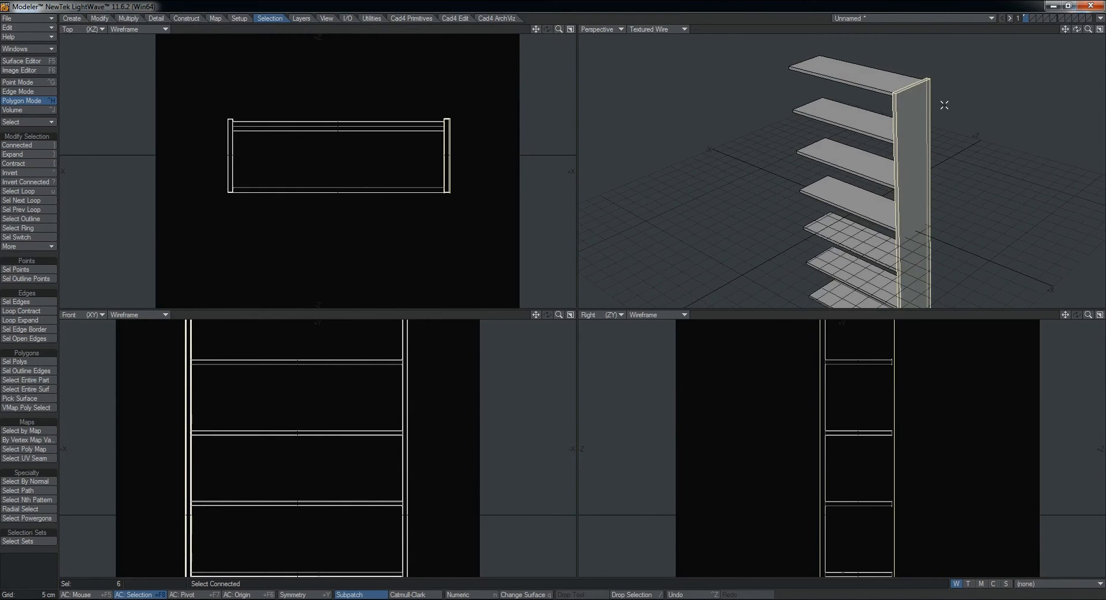
{"action": "left_click", "coordinate": [32, 580]}
{"action": "left_click", "coordinate": [907, 106]}
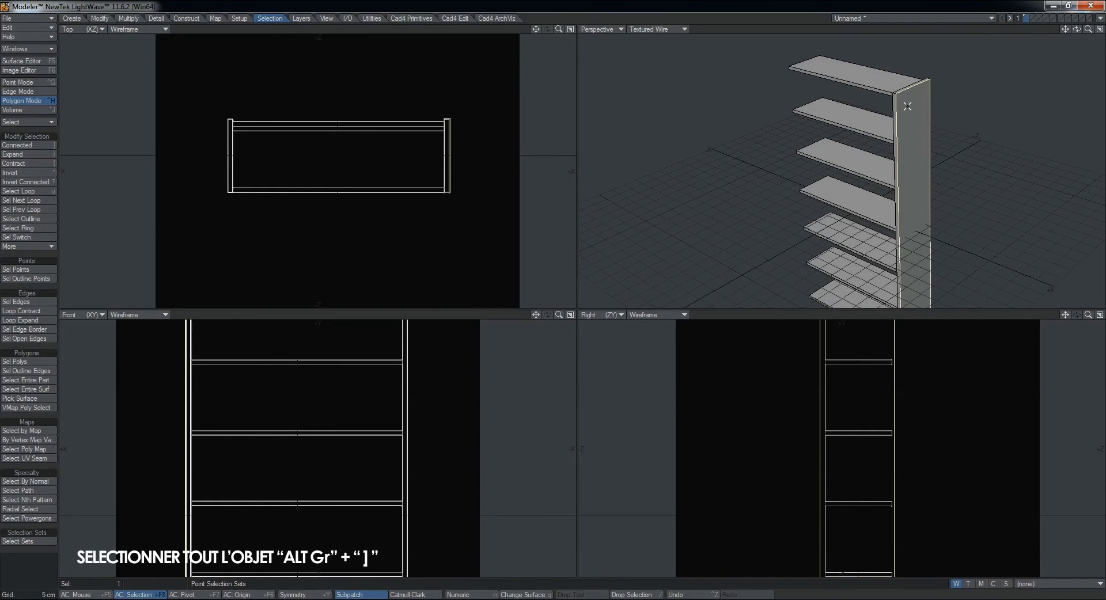
{"action": "key", "text": "]"}
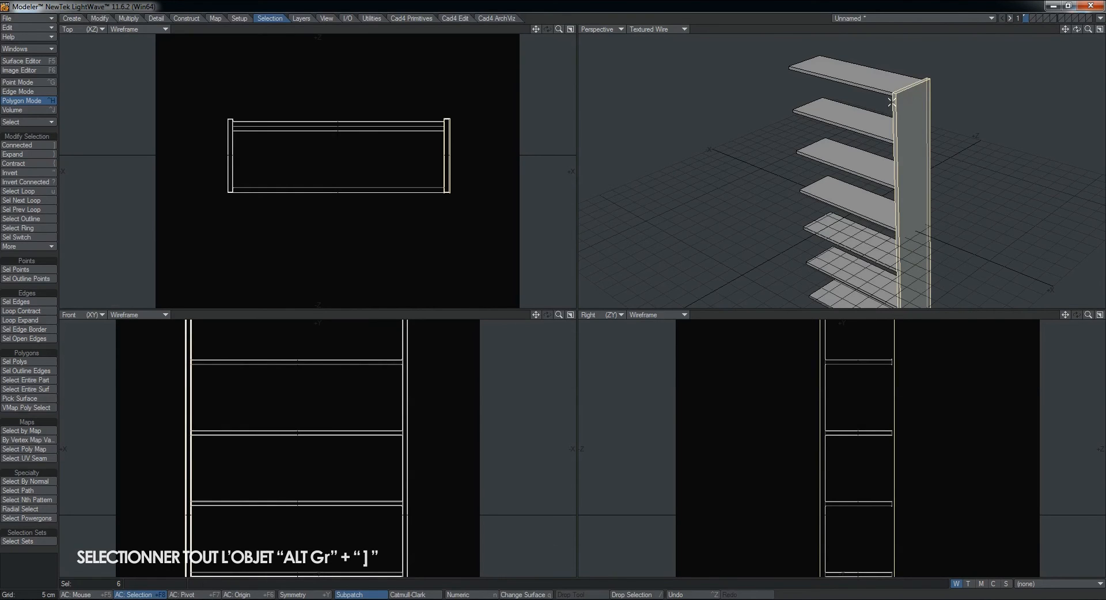
Duplicate the side panel and move the copy horizontally onto the opposite side panel outline in the Top view.
{"action": "key", "text": "t"}
{"action": "left_click_drag", "start_coordinate": [448, 137], "coordinate": [232, 137], "text": "ctrl"}
{"action": "scroll", "coordinate": [370, 131], "scroll_direction": "up", "scroll_amount": 8}
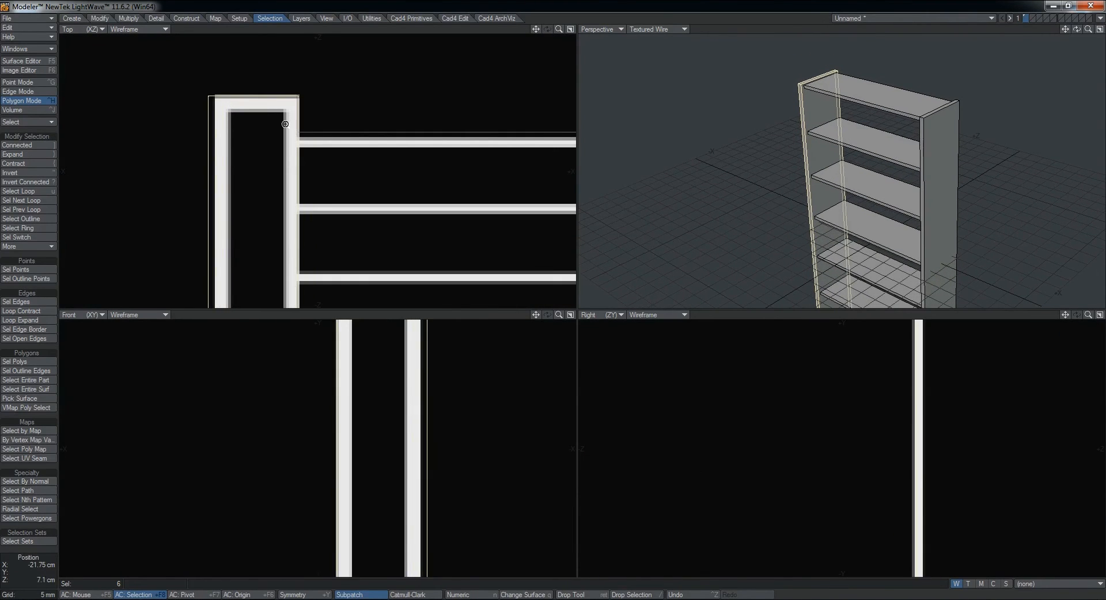
{"action": "scroll", "coordinate": [285, 124], "scroll_direction": "up", "scroll_amount": 2}
{"action": "scroll", "coordinate": [371, 128], "scroll_direction": "down", "scroll_amount": 4}
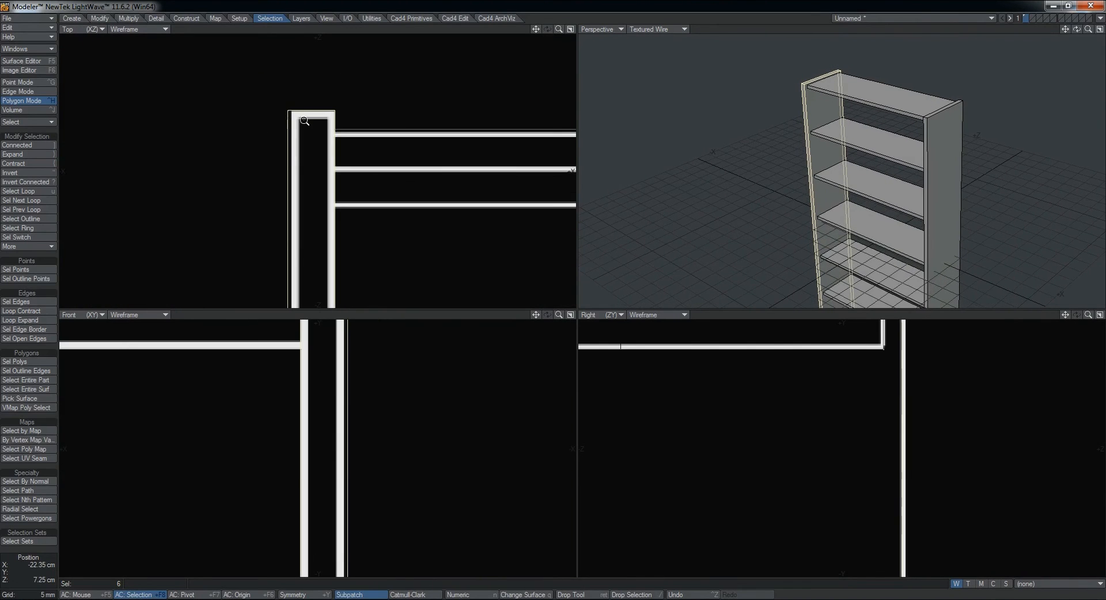
{"action": "scroll", "coordinate": [311, 129], "scroll_direction": "down", "scroll_amount": 2}
{"action": "scroll", "coordinate": [375, 129], "scroll_direction": "up", "scroll_amount": 3}
Check the copied panel against its outline in the Front view, leave the Move tool and clear the selection.
{"action": "key", "text": "KP_0"}
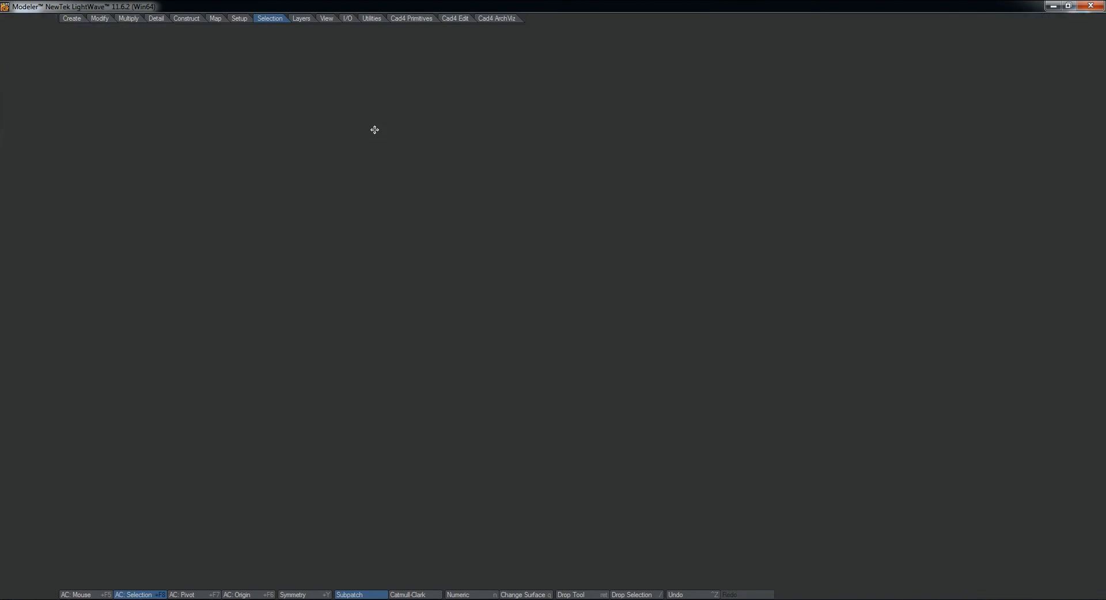
{"action": "key", "text": "KP_0"}
{"action": "key", "text": "KP_0"}
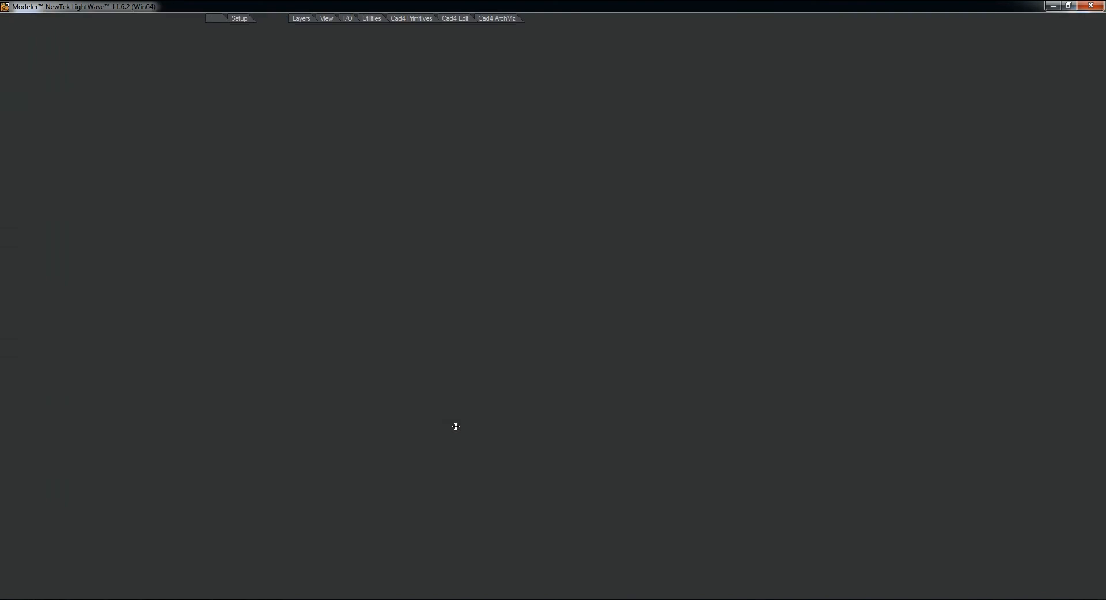
{"action": "left_click_drag", "start_coordinate": [553, 202], "coordinate": [530, 218], "text": "alt"}
{"action": "scroll", "coordinate": [532, 248], "scroll_direction": "up", "scroll_amount": 4}
{"action": "scroll", "coordinate": [530, 217], "scroll_direction": "down", "scroll_amount": 3}
{"action": "scroll", "coordinate": [591, 225], "scroll_direction": "down", "scroll_amount": 8}
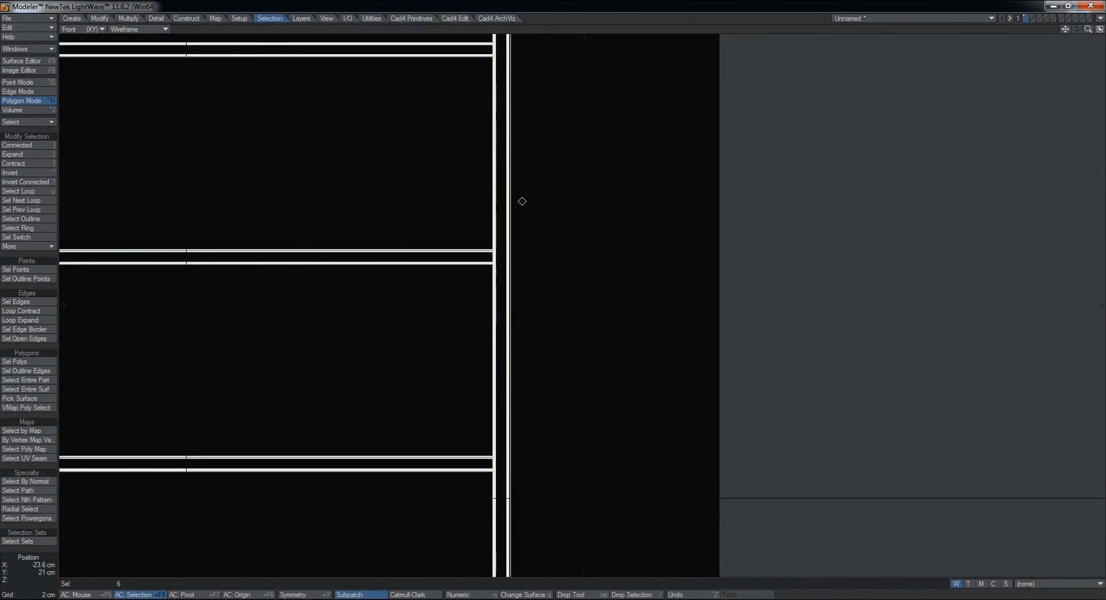
{"action": "scroll", "coordinate": [407, 74], "scroll_direction": "up", "scroll_amount": 5}
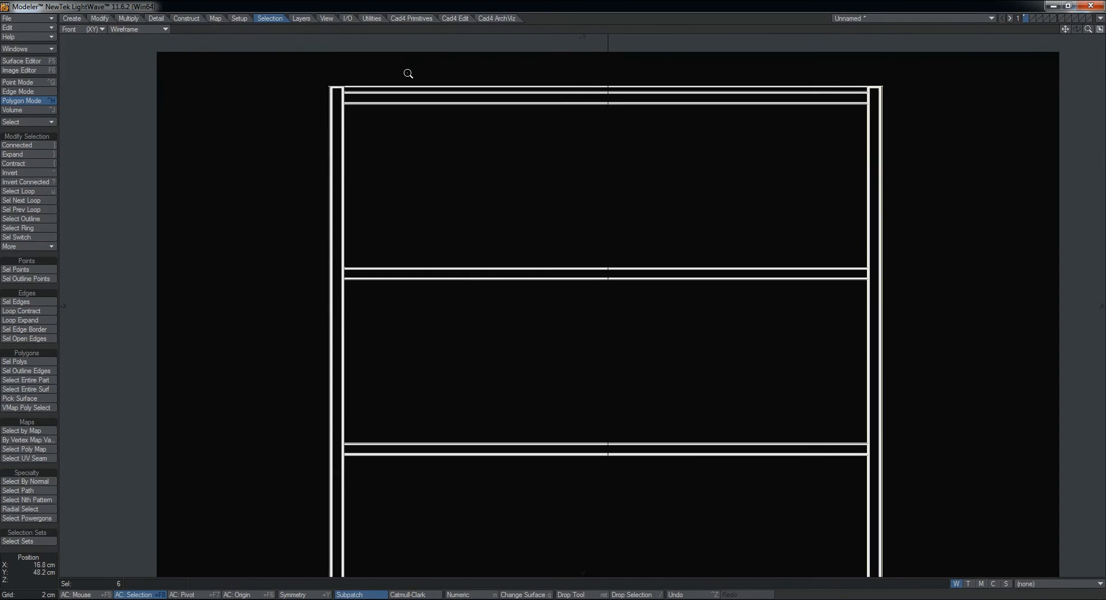
{"action": "scroll", "coordinate": [703, 113], "scroll_direction": "down", "scroll_amount": 2}
{"action": "scroll", "coordinate": [690, 120], "scroll_direction": "up", "scroll_amount": 4}
{"action": "scroll", "coordinate": [691, 121], "scroll_direction": "up", "scroll_amount": 1}
{"action": "scroll", "coordinate": [645, 119], "scroll_direction": "down", "scroll_amount": 9}
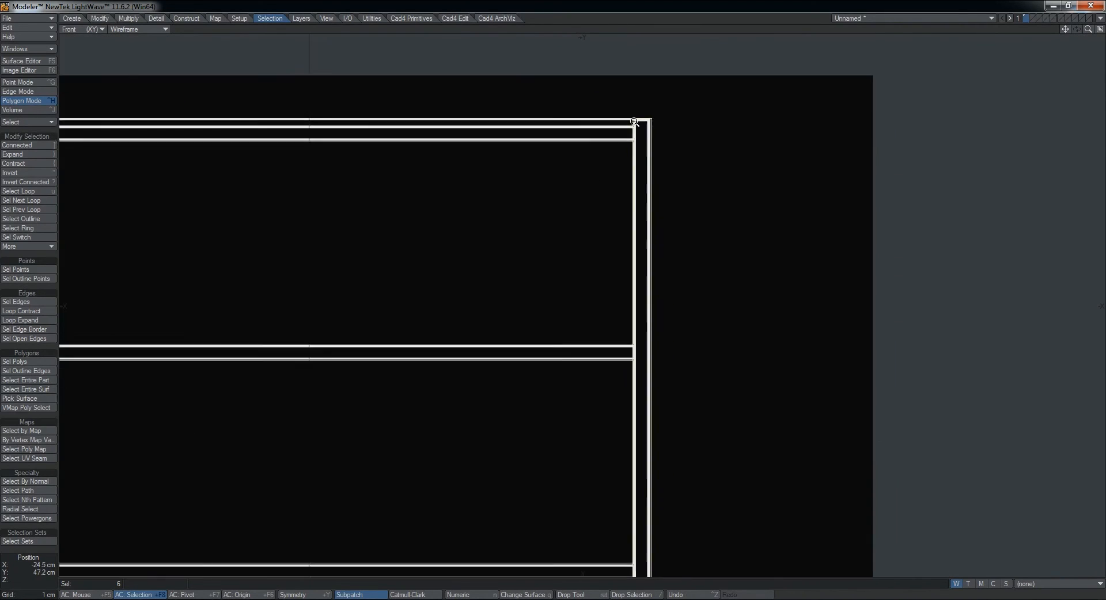
{"action": "key", "text": "Return"}
{"action": "left_click", "coordinate": [33, 569]}
{"action": "key", "text": "0"}
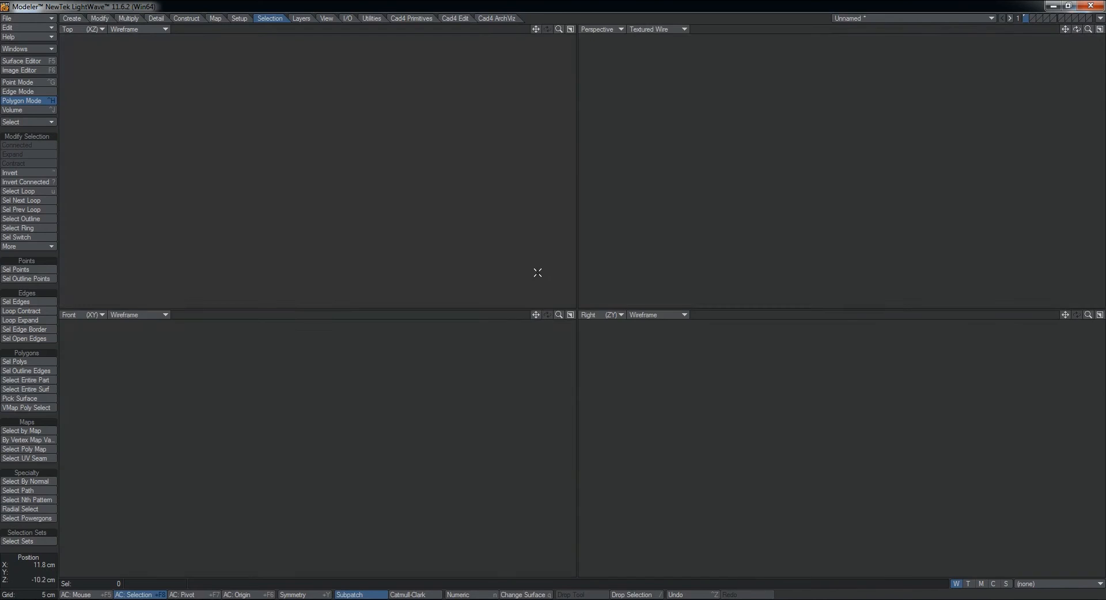
Examine the shelves and both side panels in the Perspective view and compare them with the bookcase reference photo.
{"action": "scroll", "coordinate": [741, 170], "scroll_direction": "up", "scroll_amount": 5}
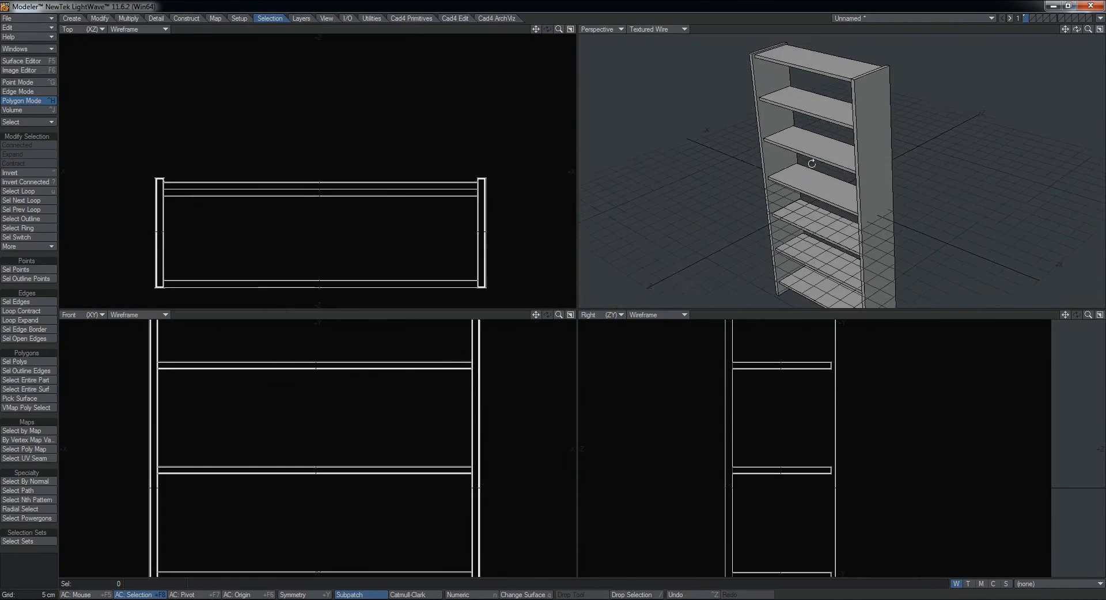
{"action": "scroll", "coordinate": [828, 193], "scroll_direction": "down", "scroll_amount": 2}
{"action": "left_click_drag", "start_coordinate": [857, 182], "coordinate": [803, 194], "text": "alt"}
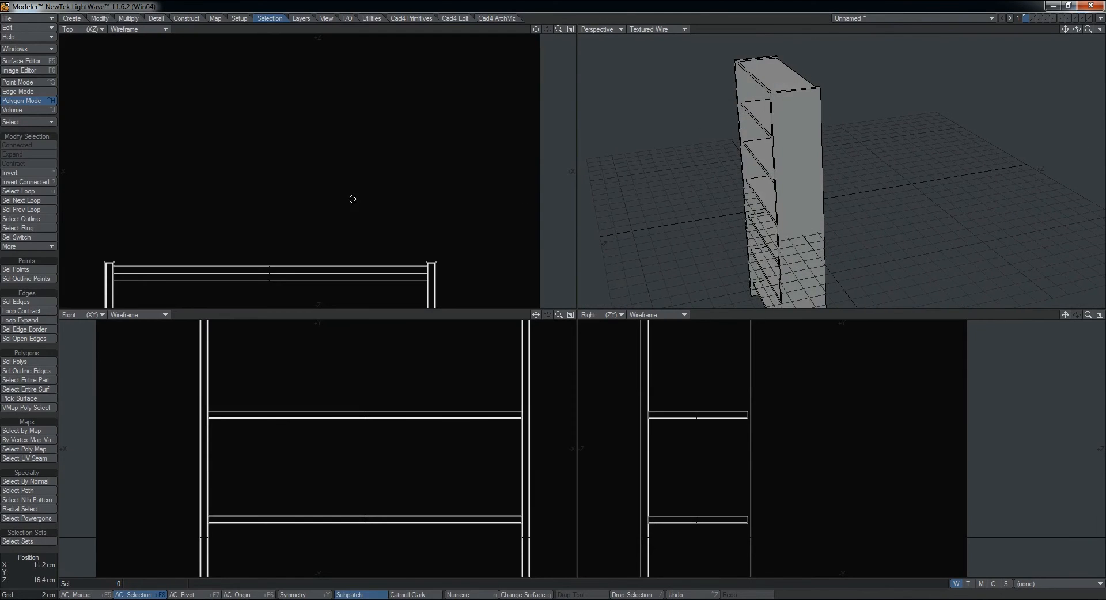
{"action": "key", "text": "a"}
{"action": "key", "text": "alt+Tab"}
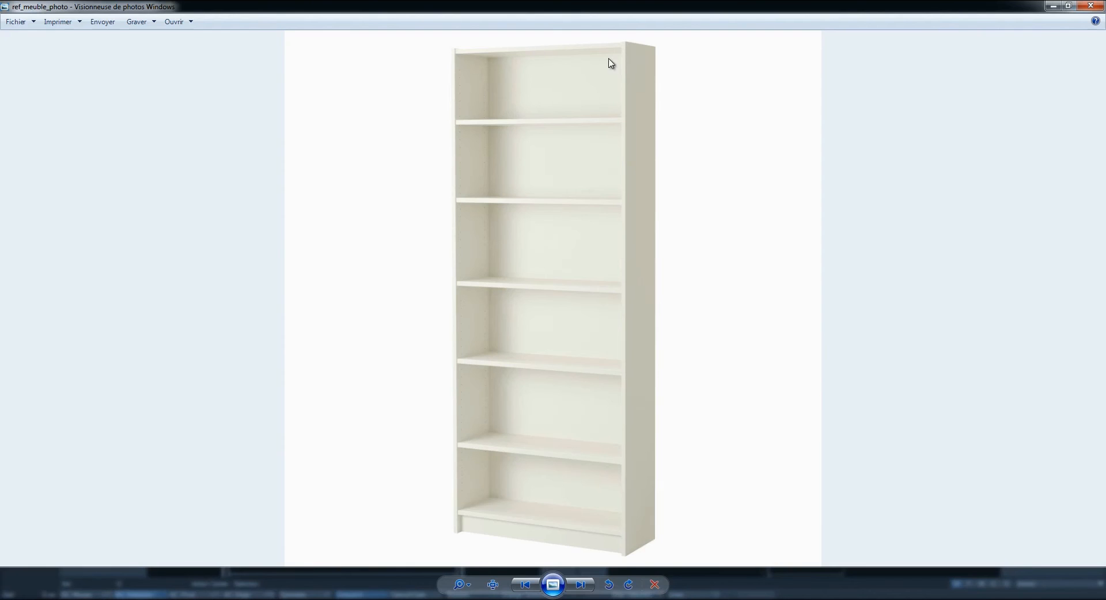
{"action": "left_click", "coordinate": [1052, 6]}
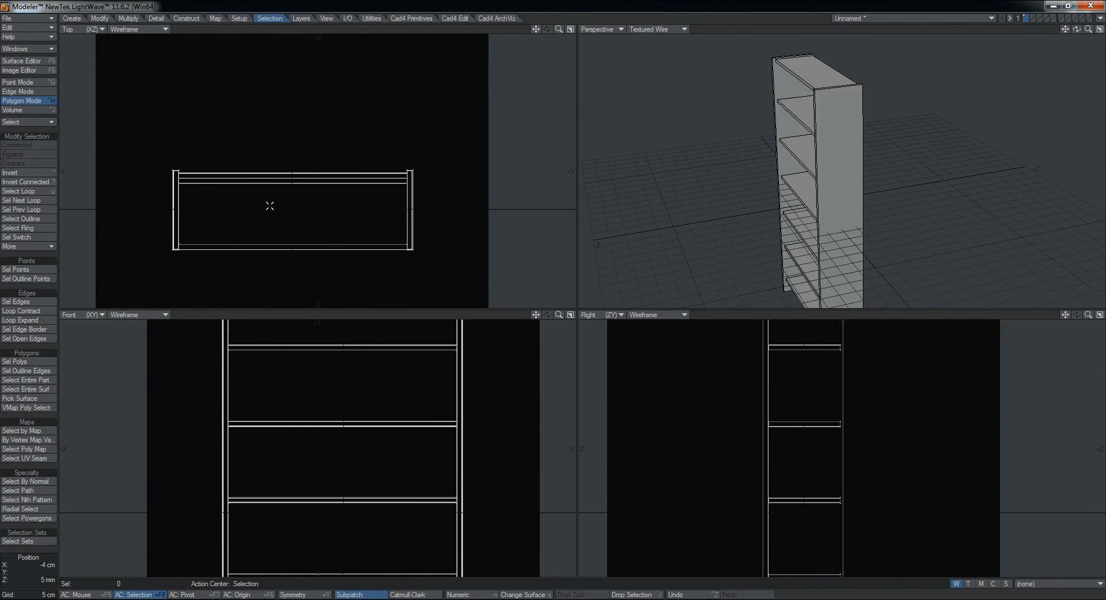
{"action": "left_click_drag", "start_coordinate": [287, 232], "coordinate": [297, 203], "text": "alt"}
{"action": "scroll", "coordinate": [204, 214], "scroll_direction": "up", "scroll_amount": 3}
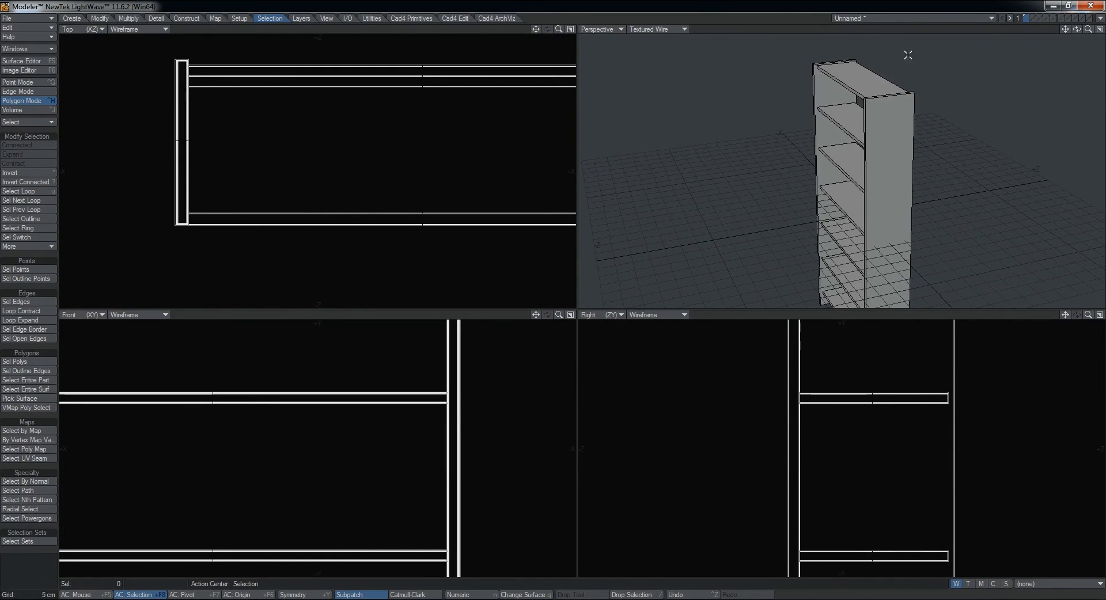
Start a box over the back panel outline in the Top view, aligning its edge with the side panel's inner face.
{"action": "key", "text": "0"}
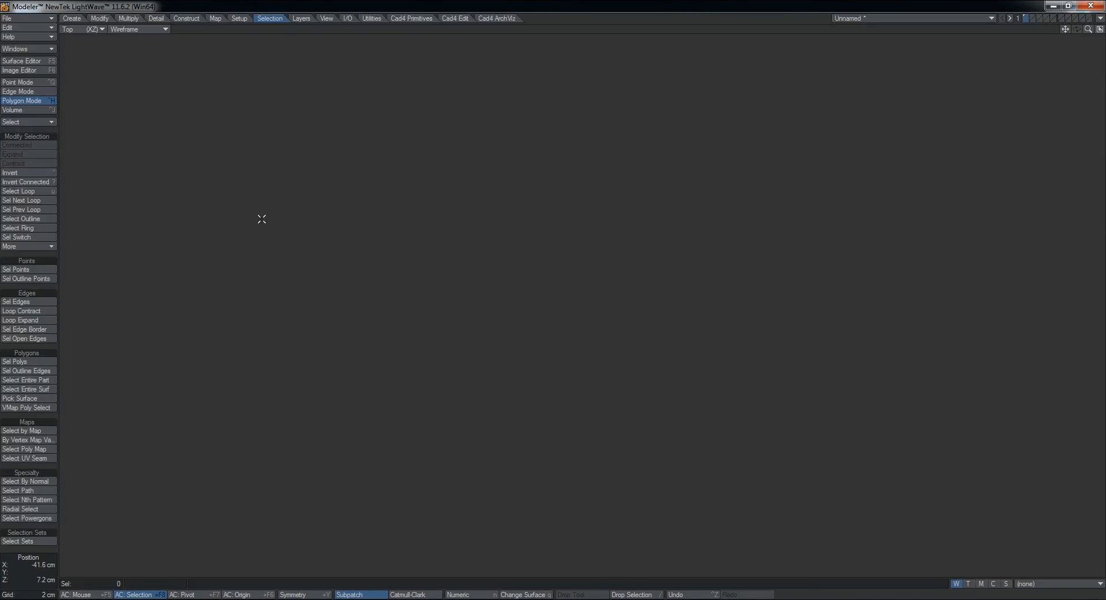
{"action": "scroll", "coordinate": [385, 276], "scroll_direction": "up", "scroll_amount": 2}
{"action": "key", "text": "shift+x"}
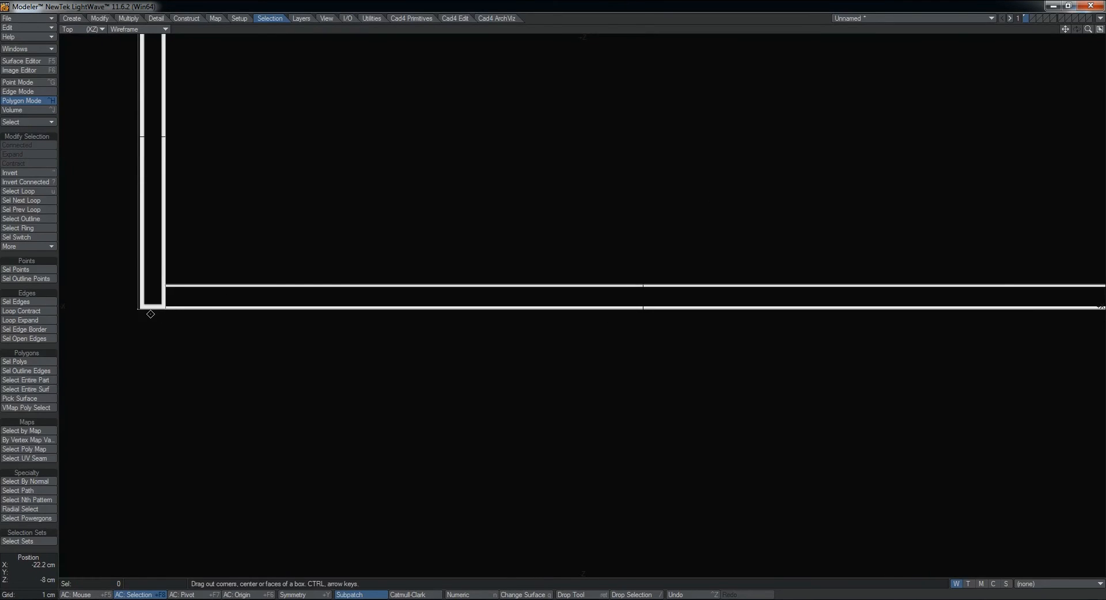
{"action": "scroll", "coordinate": [173, 301], "scroll_direction": "up", "scroll_amount": 2}
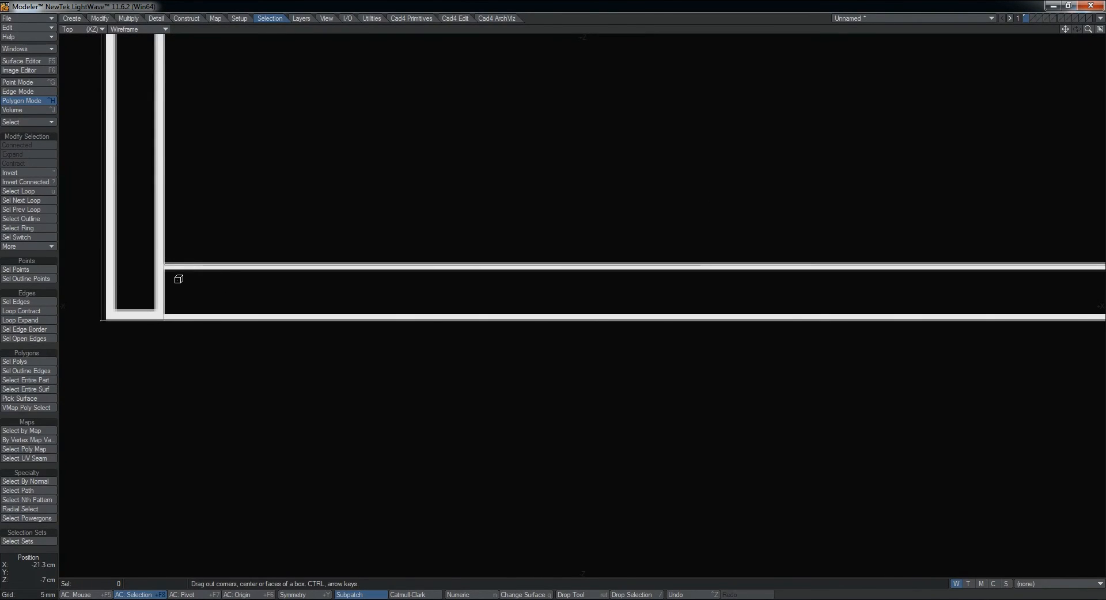
{"action": "scroll", "coordinate": [178, 279], "scroll_direction": "up", "scroll_amount": 2}
{"action": "left_click_drag", "start_coordinate": [197, 293], "coordinate": [395, 349]}
{"action": "scroll", "coordinate": [141, 296], "scroll_direction": "up", "scroll_amount": 2}
{"action": "left_click_drag", "start_coordinate": [170, 306], "coordinate": [170, 310]}
{"action": "scroll", "coordinate": [169, 311], "scroll_direction": "up", "scroll_amount": 2}
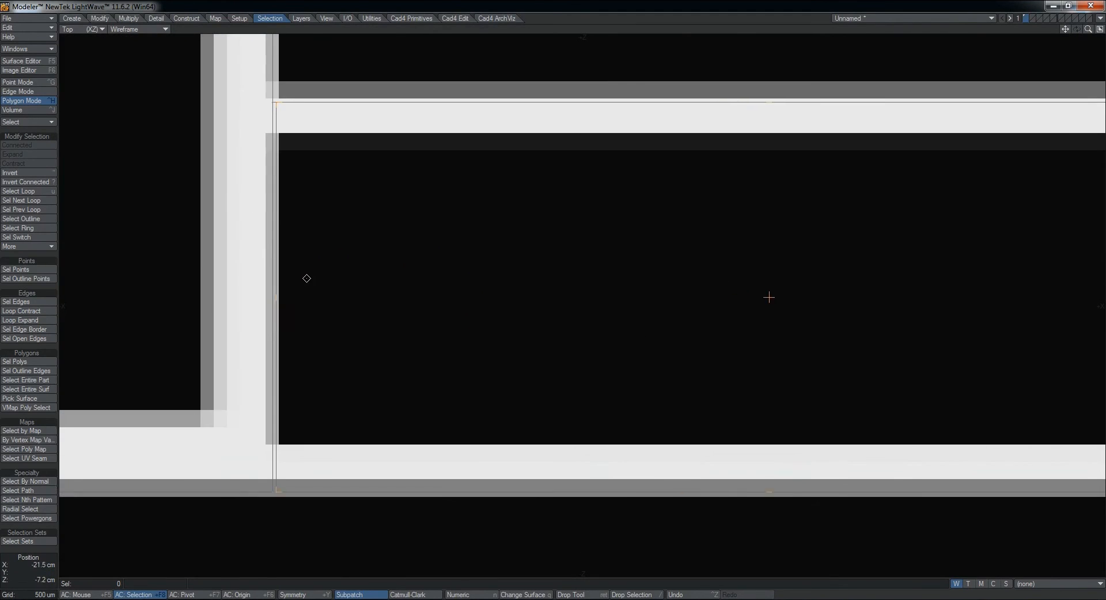
Extend the back panel box to the opposite side panel's inner face in the Top view, about 43.45 cm wide.
{"action": "scroll", "coordinate": [297, 293], "scroll_direction": "down", "scroll_amount": 5}
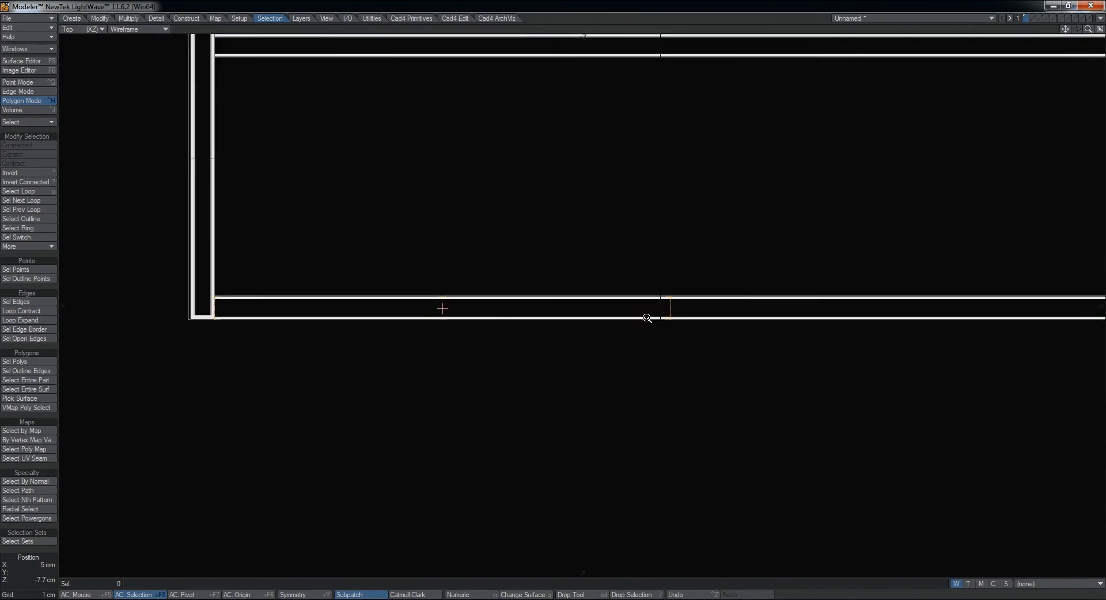
{"action": "scroll", "coordinate": [352, 342], "scroll_direction": "down", "scroll_amount": 2}
{"action": "scroll", "coordinate": [432, 343], "scroll_direction": "up", "scroll_amount": 2}
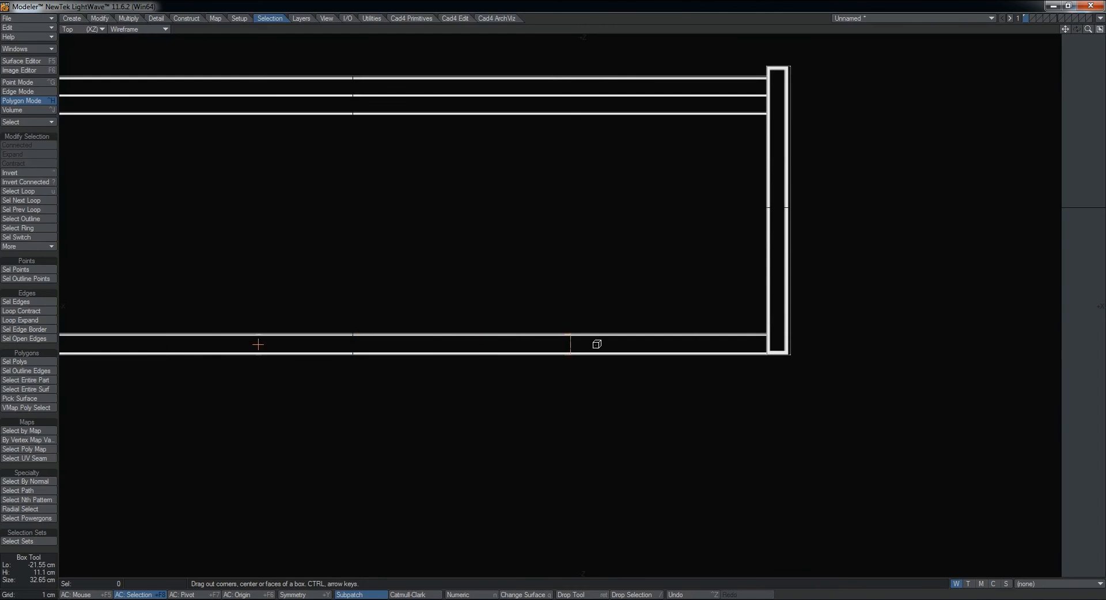
{"action": "left_click_drag", "start_coordinate": [765, 347], "coordinate": [890, 342], "text": "ctrl+alt"}
{"action": "left_click_drag", "start_coordinate": [815, 329], "coordinate": [856, 329], "text": "ctrl+alt"}
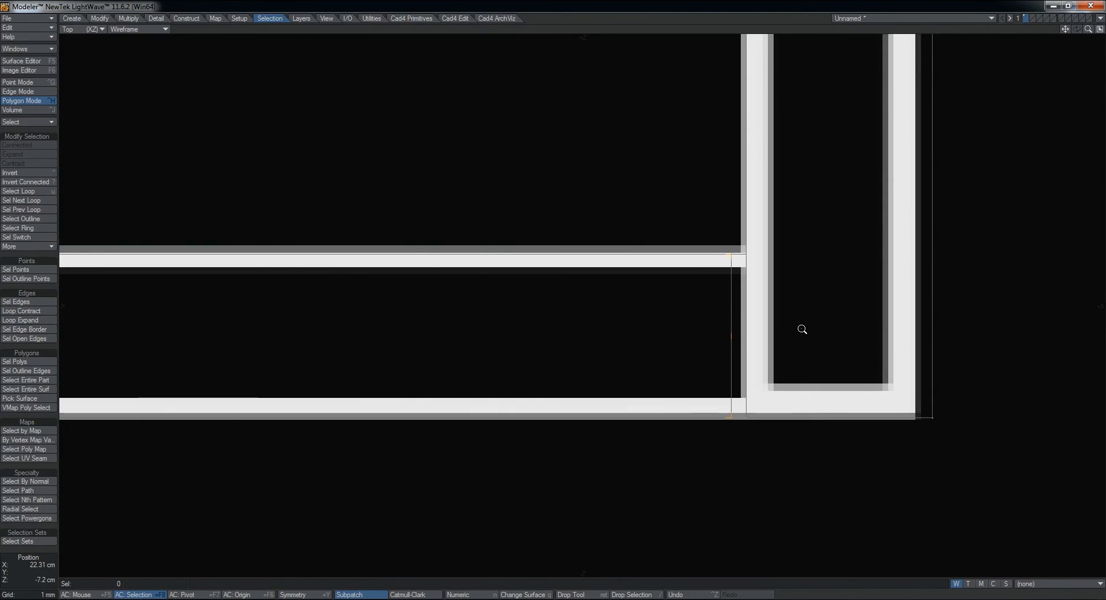
{"action": "left_click_drag", "start_coordinate": [730, 336], "coordinate": [743, 337]}
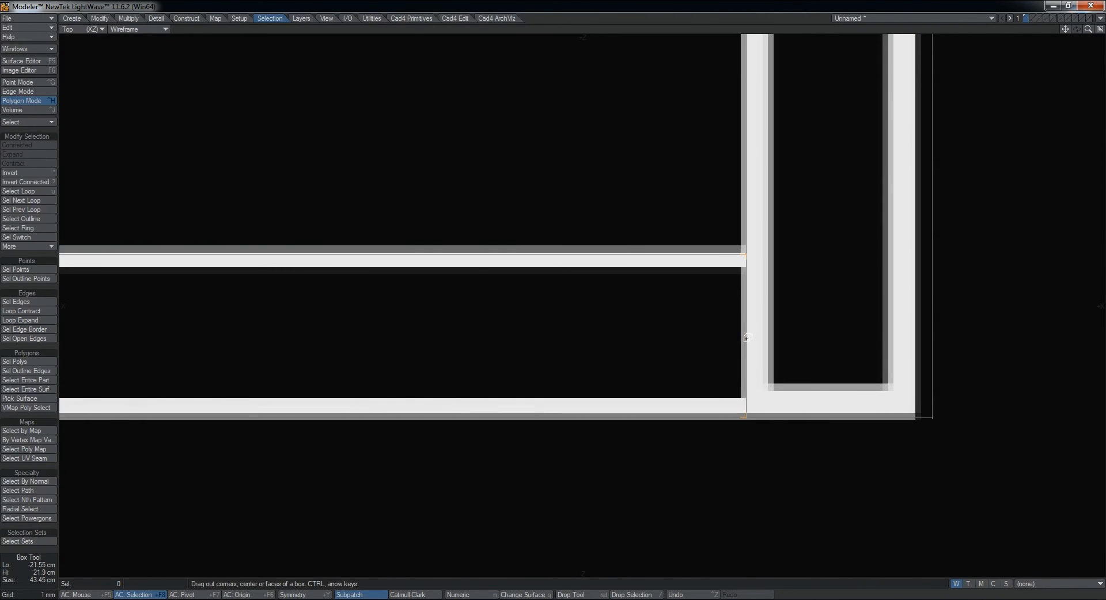
{"action": "key", "text": "KP_0"}
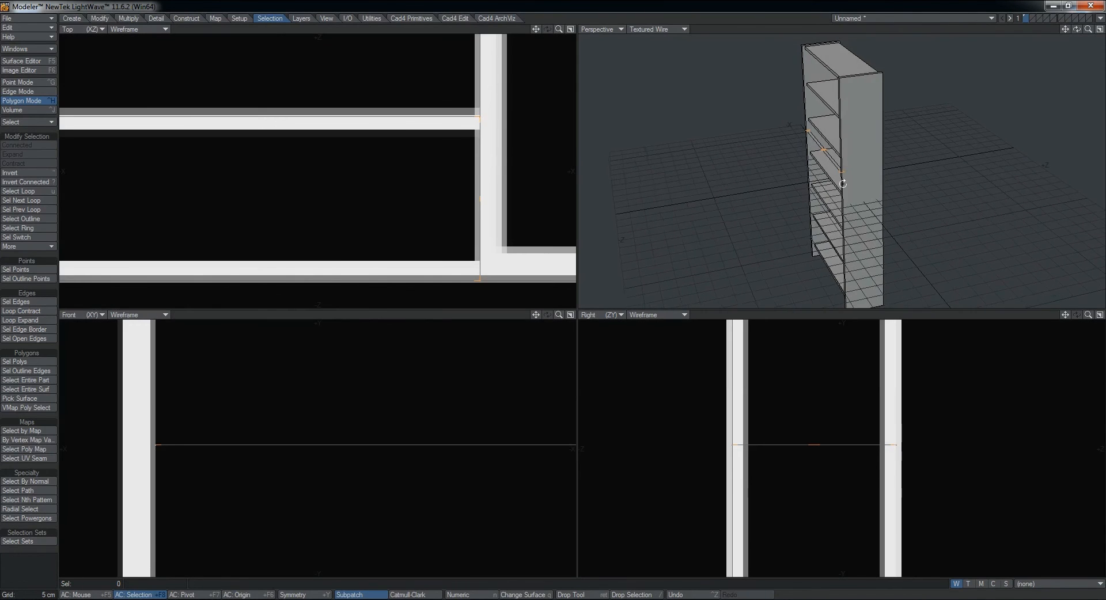
Raise the back panel box's upper edge to the top of the bookcase outline in the Right view, at about 47.15 cm.
{"action": "key", "text": "a"}
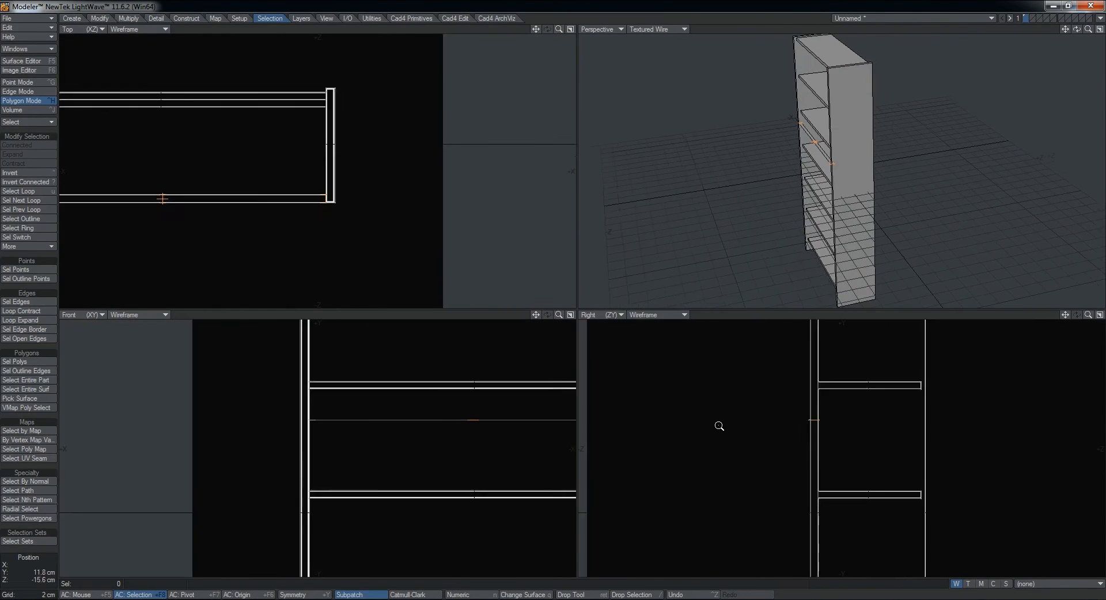
{"action": "key", "text": "KP_0"}
{"action": "left_click_drag", "start_coordinate": [439, 292], "coordinate": [530, 261], "text": "ctrl+alt"}
{"action": "key", "text": "shift+x"}
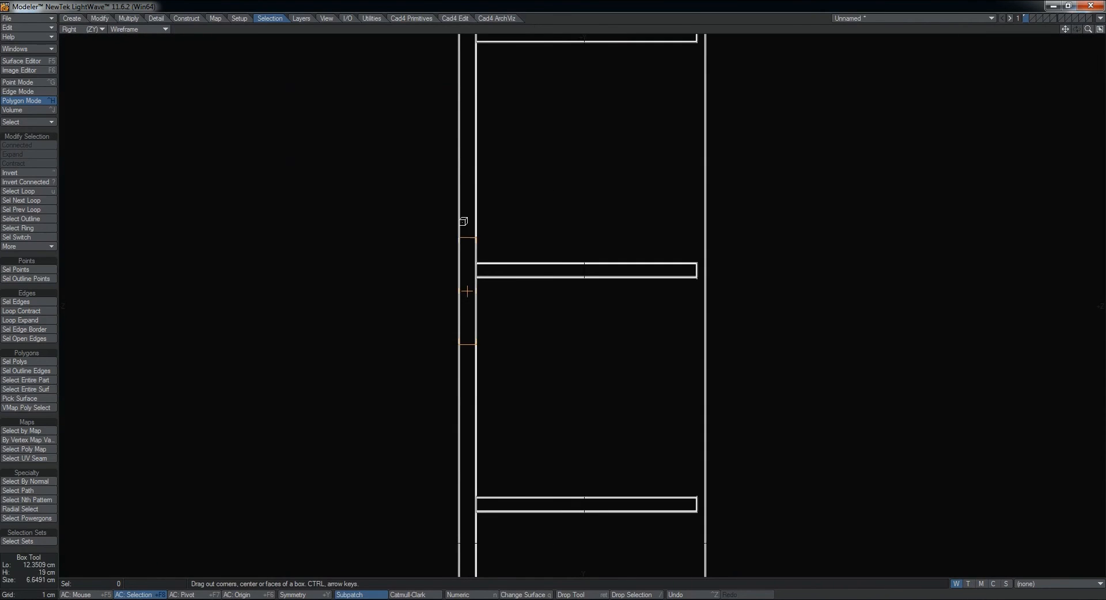
{"action": "left_click_drag", "start_coordinate": [463, 221], "coordinate": [456, 123]}
{"action": "left_click_drag", "start_coordinate": [504, 154], "coordinate": [447, 156], "text": "ctrl+alt"}
{"action": "left_click_drag", "start_coordinate": [488, 126], "coordinate": [459, 301], "text": "alt"}
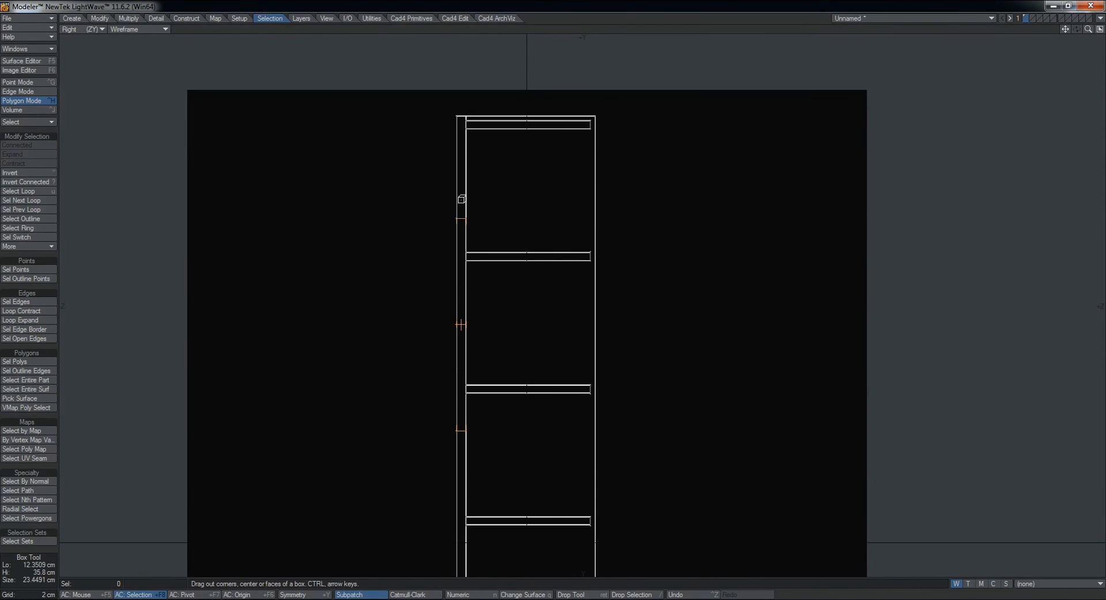
{"action": "left_click_drag", "start_coordinate": [466, 111], "coordinate": [482, 129], "text": "ctrl+alt"}
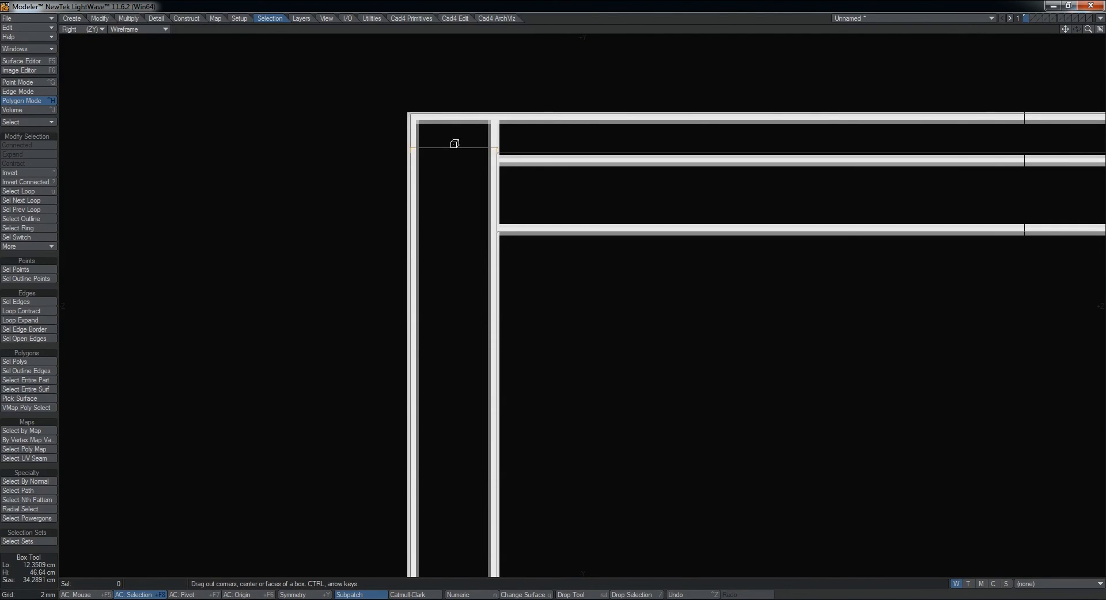
{"action": "mouse_move", "coordinate": [455, 112]}
{"action": "left_mouse_down", "text": "ctrl+alt"}
{"action": "mouse_move", "coordinate": [537, 104]}
{"action": "mouse_move", "coordinate": [467, 127]}
{"action": "left_mouse_up", "text": "ctrl+alt"}
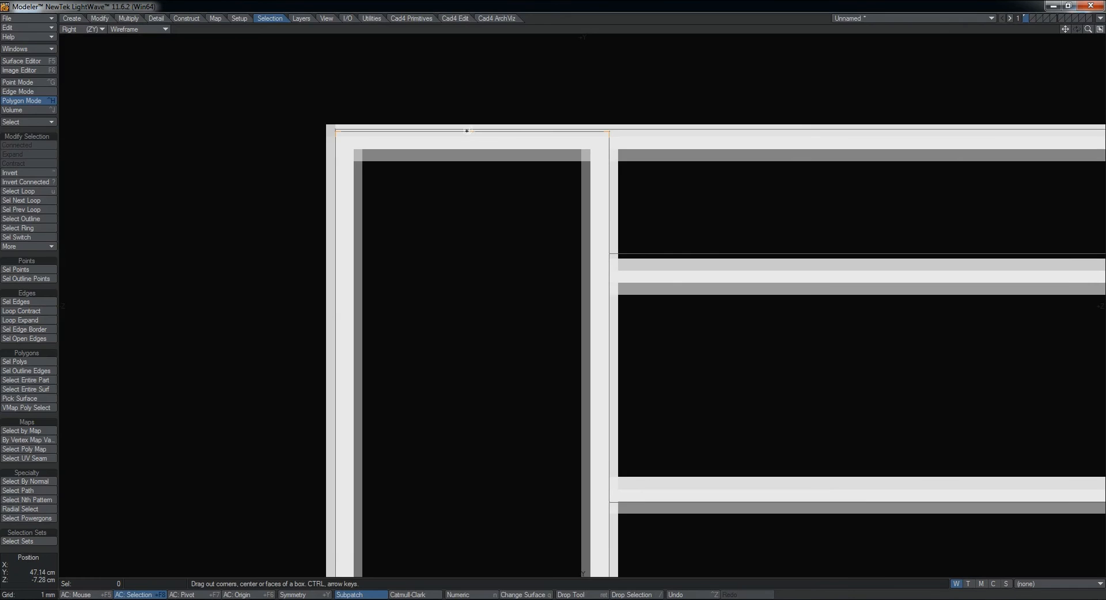
Stretch the back panel box's lower edge down to the base of the outline in the Right view and finish the box.
{"action": "left_click_drag", "start_coordinate": [534, 135], "coordinate": [277, 149], "text": "ctrl+alt"}
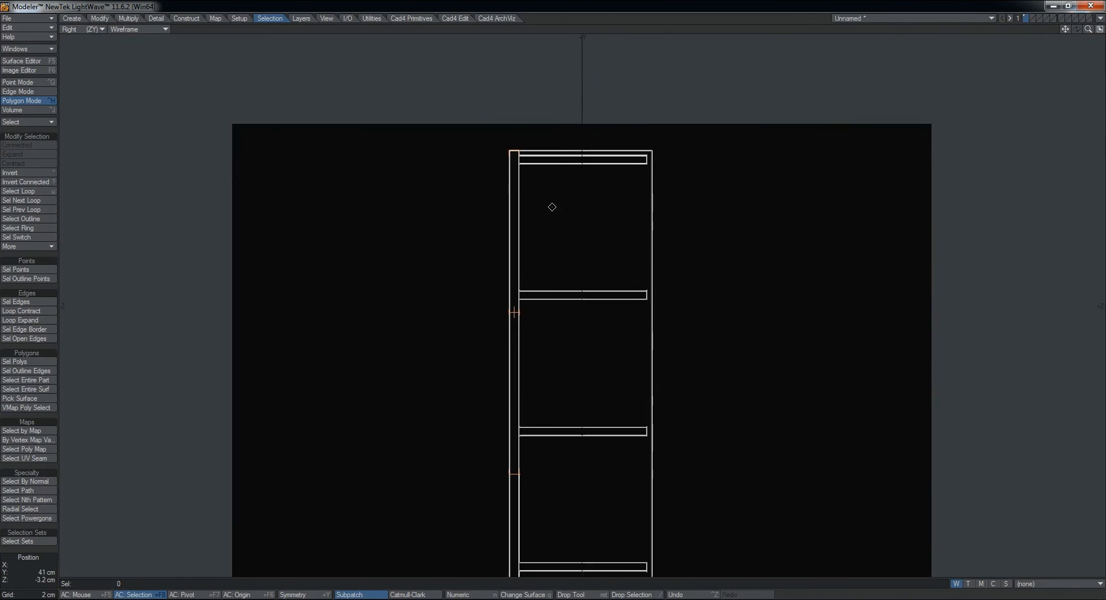
{"action": "left_click_drag", "start_coordinate": [550, 207], "coordinate": [528, 116], "text": "alt"}
{"action": "left_click_drag", "start_coordinate": [548, 230], "coordinate": [487, 233], "text": "ctrl+alt"}
{"action": "left_click_drag", "start_coordinate": [536, 307], "coordinate": [489, 143], "text": "alt"}
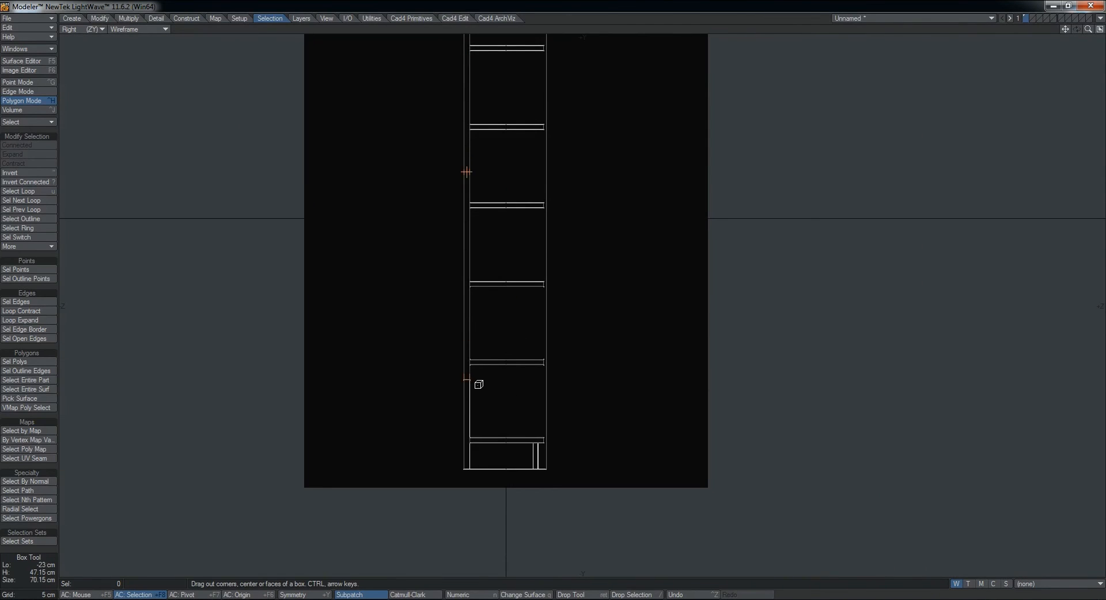
{"action": "left_click_drag", "start_coordinate": [463, 482], "coordinate": [614, 442], "text": "ctrl+alt"}
{"action": "left_click_drag", "start_coordinate": [489, 421], "coordinate": [533, 377], "text": "ctrl+alt"}
{"action": "left_click_drag", "start_coordinate": [508, 329], "coordinate": [508, 326]}
{"action": "key", "text": "KP_0"}
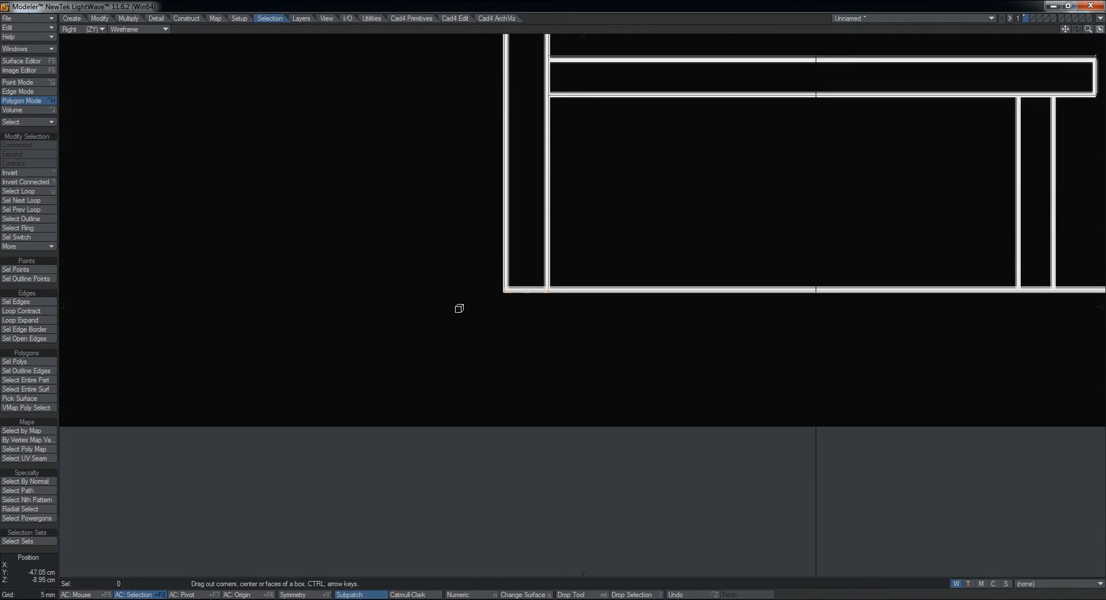
{"action": "key", "text": "KP_0"}
{"action": "left_click_drag", "start_coordinate": [661, 223], "coordinate": [576, 205], "text": "alt"}
{"action": "left_click_drag", "start_coordinate": [576, 206], "coordinate": [593, 363], "text": "alt"}
{"action": "key", "text": "shift+x"}
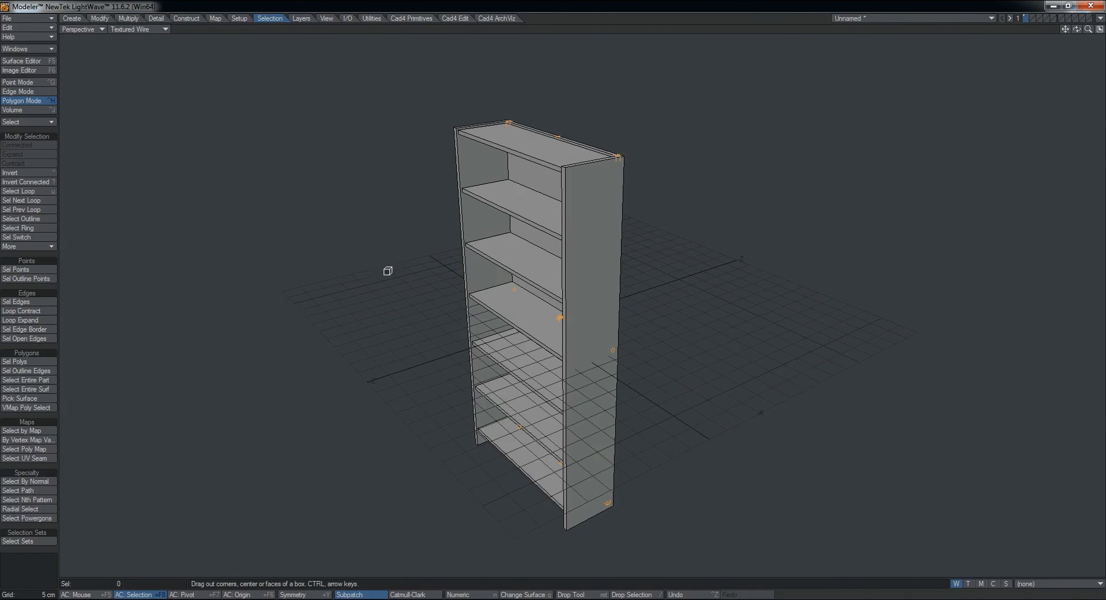
Examine the back panel in the Perspective view and the plinth board below the bottom shelf in the bookcase reference photo.
{"action": "left_click_drag", "start_coordinate": [515, 401], "coordinate": [616, 268], "text": "alt"}
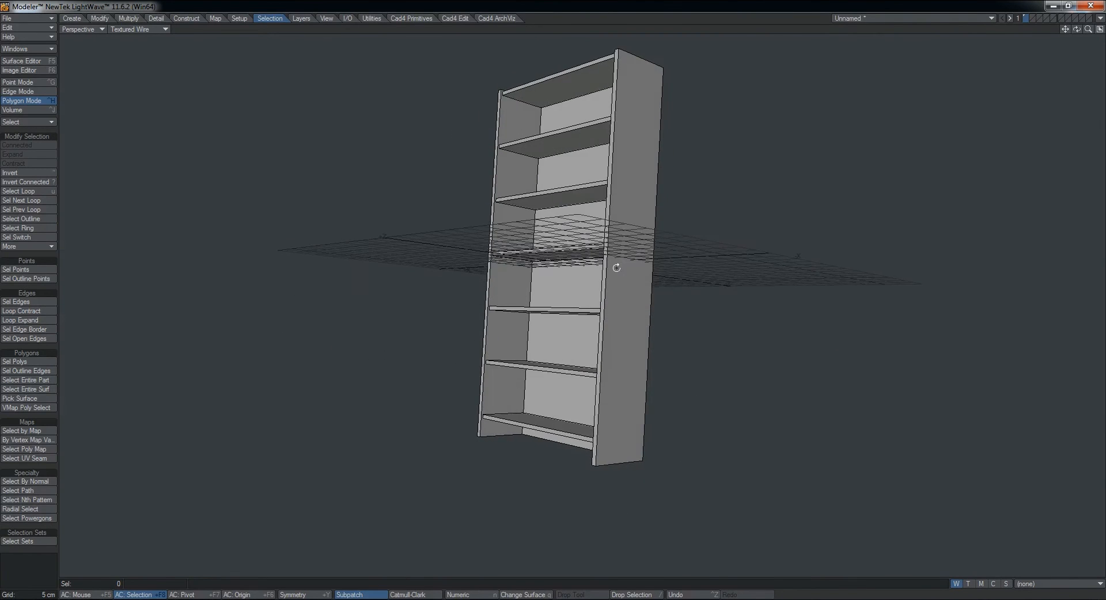
{"action": "left_click", "coordinate": [247, 599]}
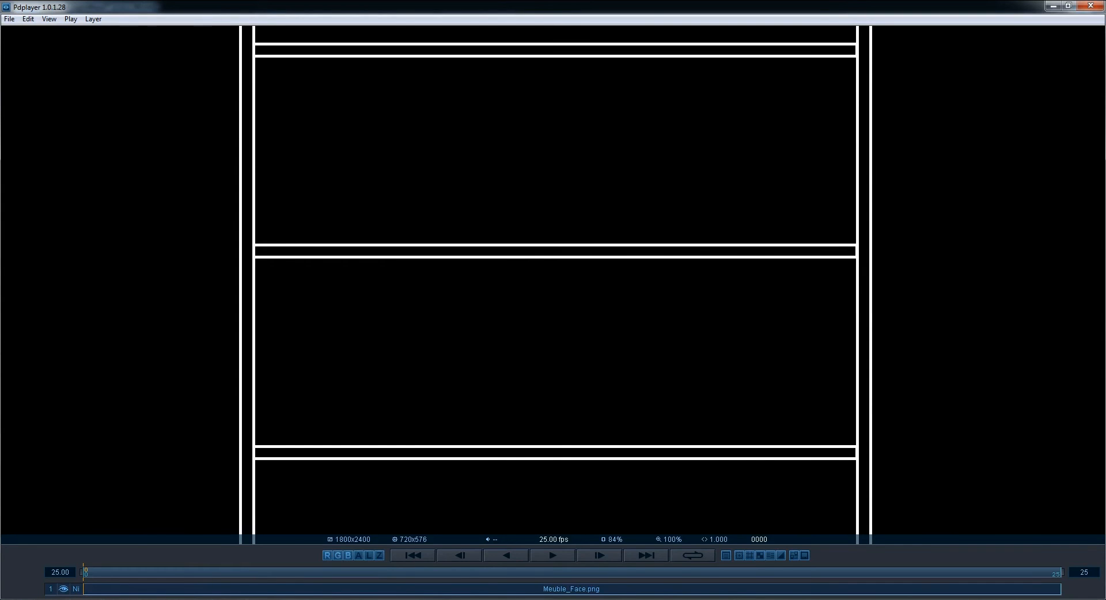
{"action": "left_click", "coordinate": [283, 599]}
{"action": "scroll", "coordinate": [573, 420], "scroll_direction": "up", "scroll_amount": 3}
{"action": "left_click_drag", "start_coordinate": [602, 451], "coordinate": [520, 159]}
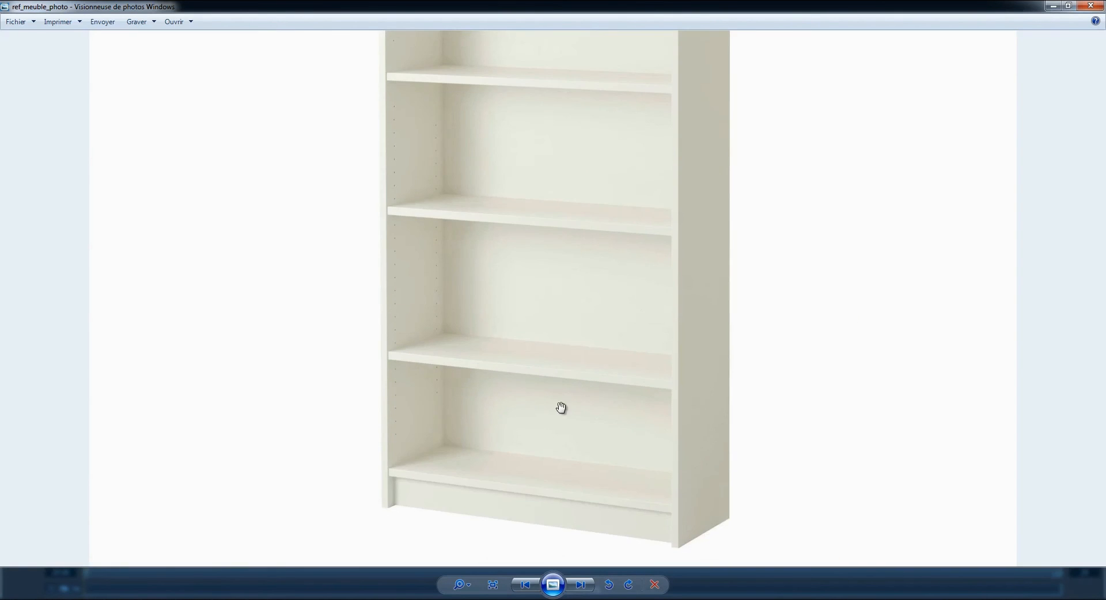
{"action": "scroll", "coordinate": [561, 407], "scroll_direction": "up", "scroll_amount": 5}
{"action": "left_click_drag", "start_coordinate": [561, 408], "coordinate": [521, 93]}
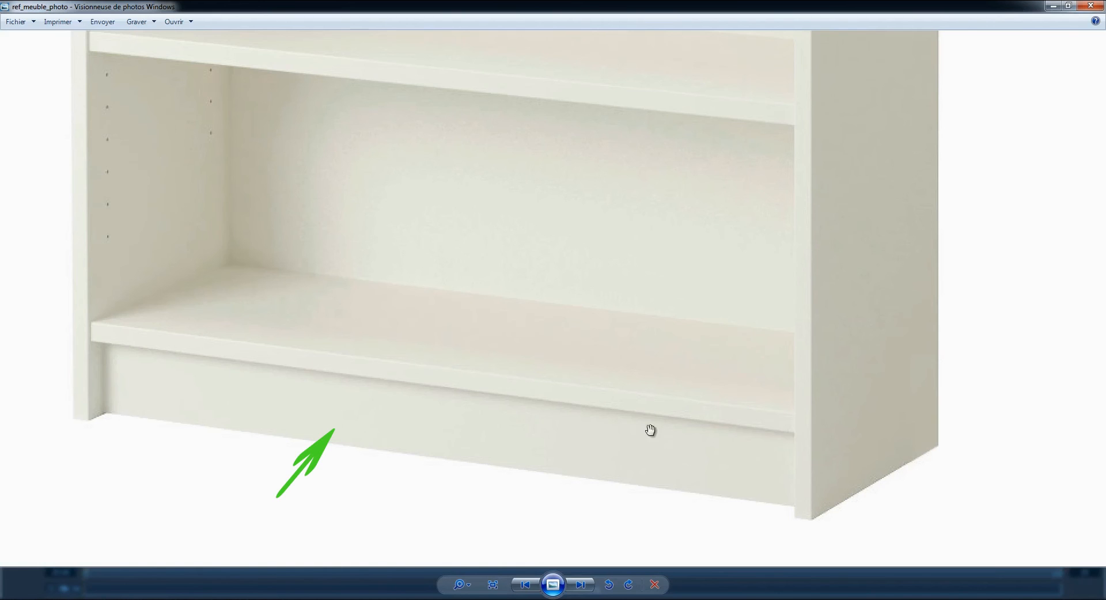
{"action": "scroll", "coordinate": [219, 426], "scroll_direction": "down", "scroll_amount": 6}
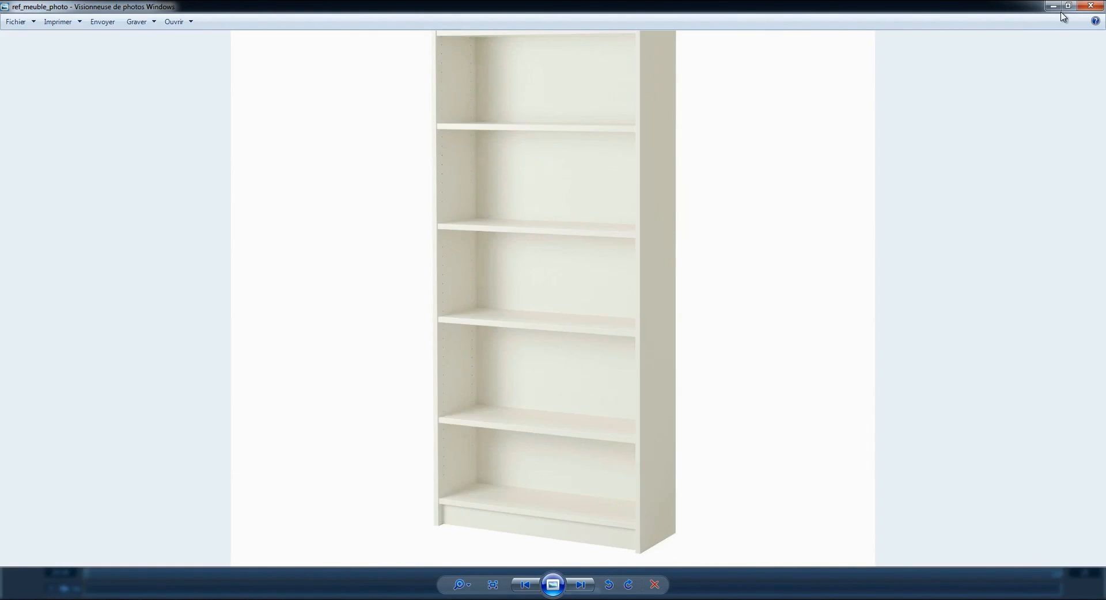
{"action": "left_click", "coordinate": [1052, 6]}
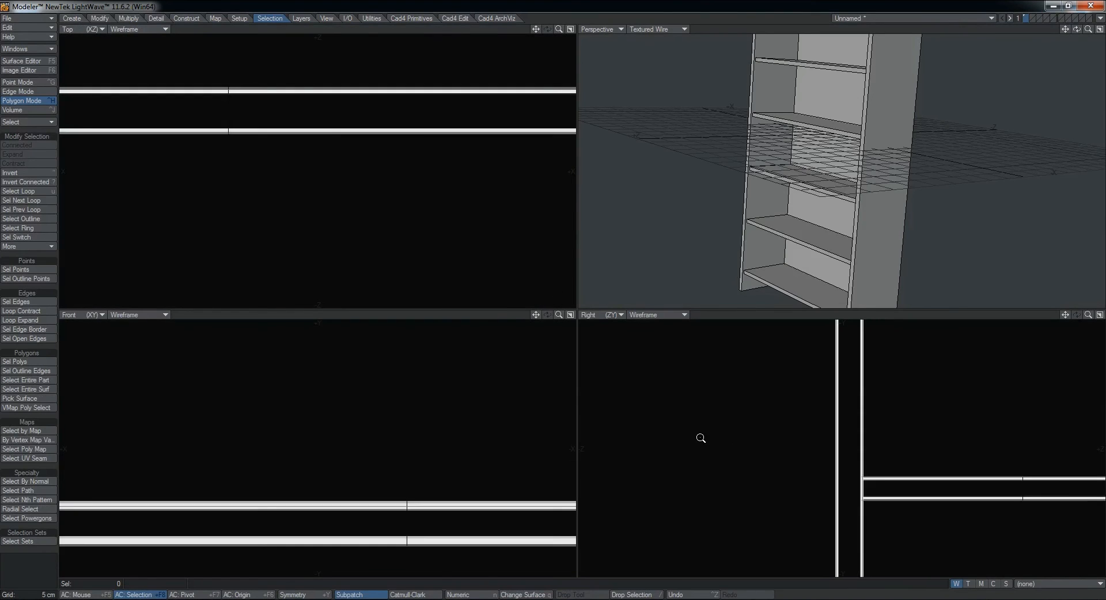
Draw a box over the plinth outline below the bottom shelf in the Right view and align its lower edge with the base.
{"action": "key", "text": "a"}
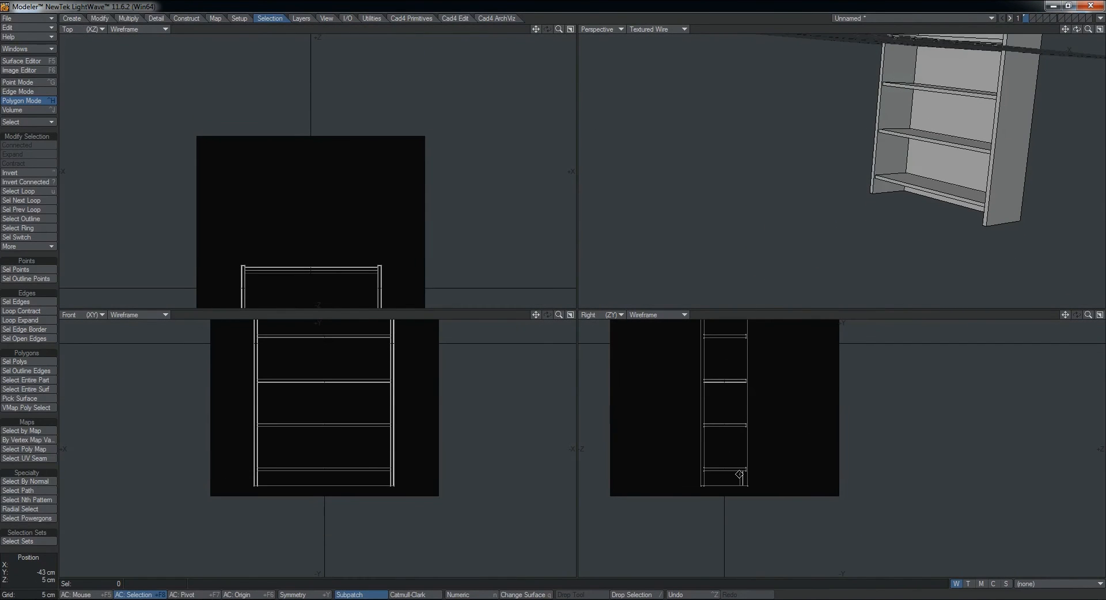
{"action": "scroll", "coordinate": [762, 493], "scroll_direction": "up", "scroll_amount": 5}
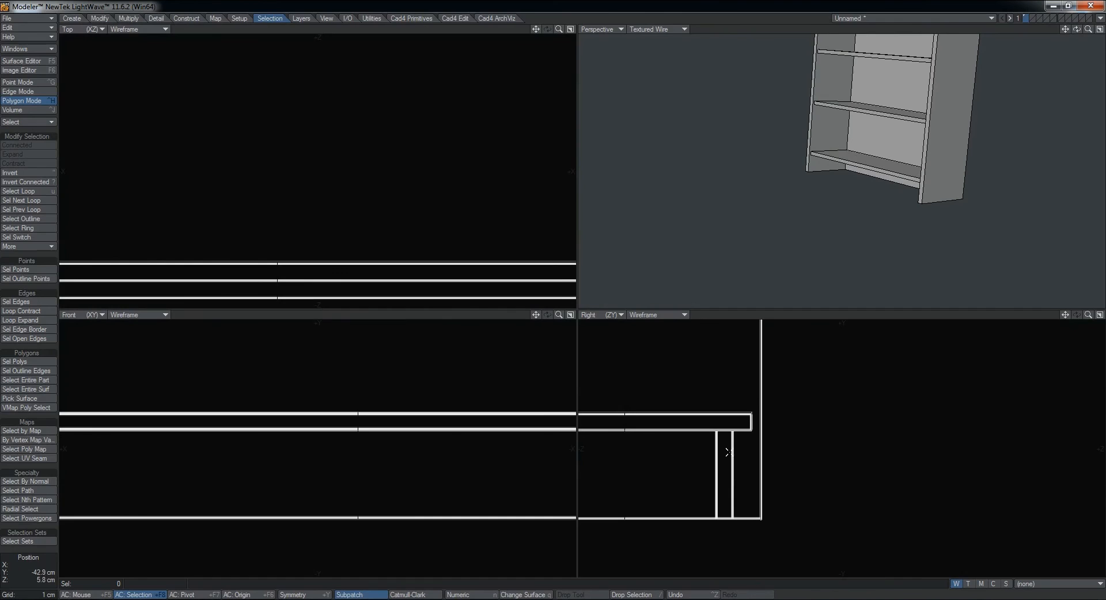
{"action": "key", "text": "KP_0"}
{"action": "scroll", "coordinate": [487, 311], "scroll_direction": "up", "scroll_amount": 3}
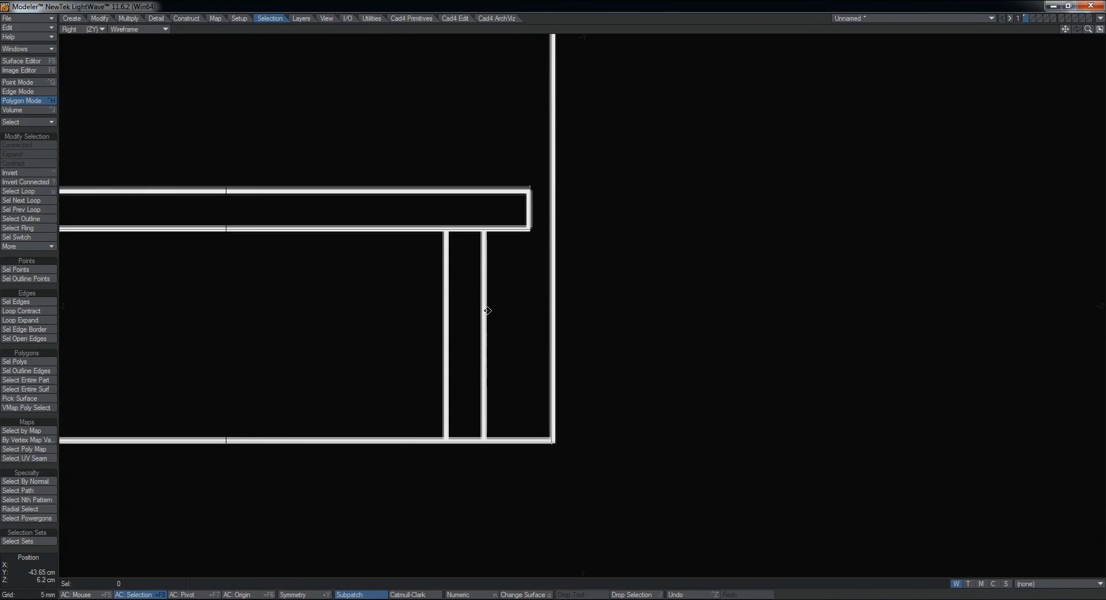
{"action": "key", "text": "shift+x"}
{"action": "left_click_drag", "start_coordinate": [445, 231], "coordinate": [486, 440]}
{"action": "scroll", "coordinate": [486, 440], "scroll_direction": "up", "scroll_amount": 2}
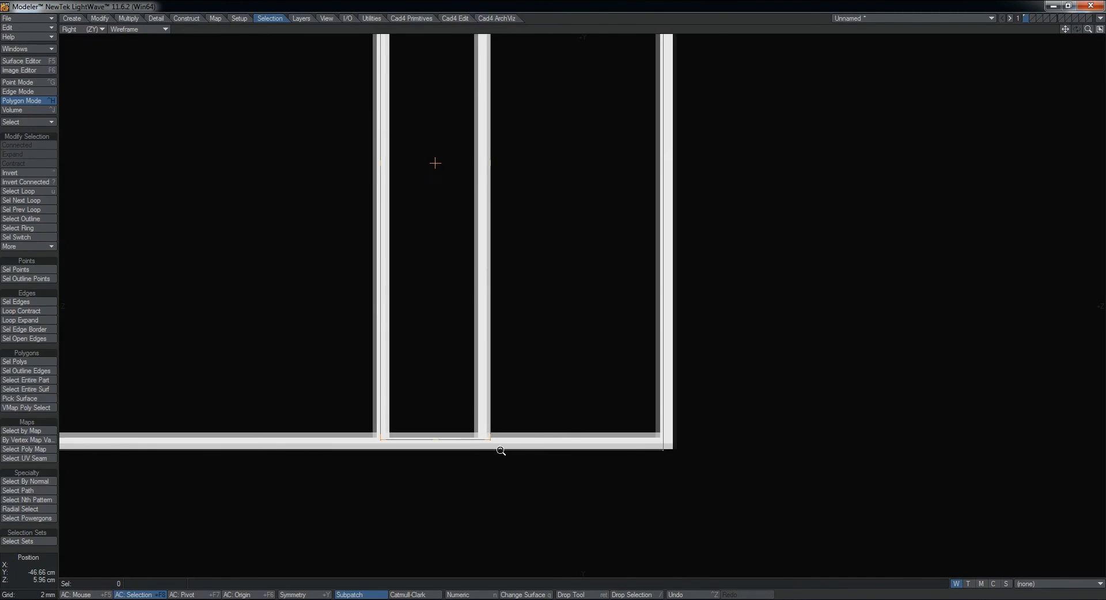
{"action": "scroll", "coordinate": [499, 450], "scroll_direction": "up", "scroll_amount": 1}
{"action": "left_click_drag", "start_coordinate": [421, 442], "coordinate": [420, 448]}
Align the plinth box's upper edge with the underside of the bottom shelf and its back edge with the outline in the Right view.
{"action": "scroll", "coordinate": [425, 446], "scroll_direction": "down", "scroll_amount": 2}
{"action": "left_click_drag", "start_coordinate": [465, 321], "coordinate": [479, 489], "text": "alt"}
{"action": "scroll", "coordinate": [479, 364], "scroll_direction": "down", "scroll_amount": 1}
{"action": "scroll", "coordinate": [452, 167], "scroll_direction": "up", "scroll_amount": 4}
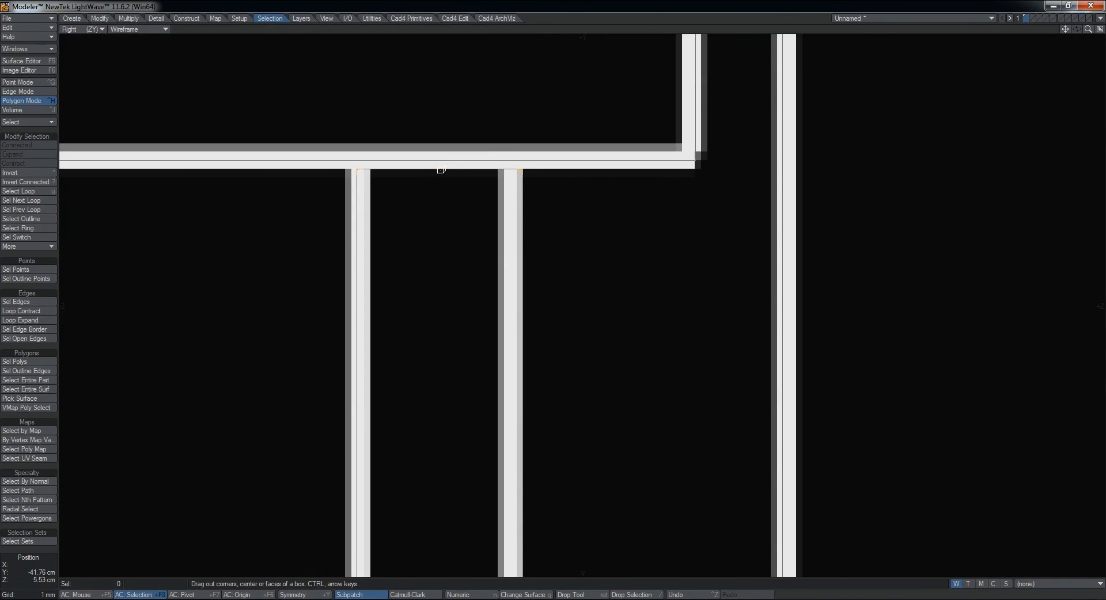
{"action": "scroll", "coordinate": [442, 160], "scroll_direction": "down", "scroll_amount": 2}
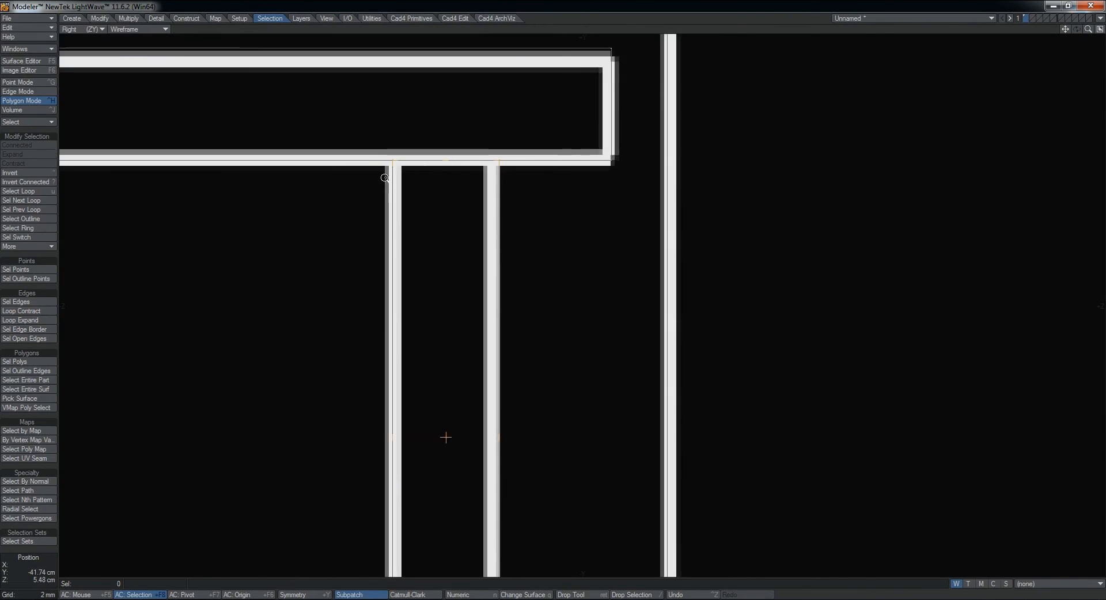
{"action": "left_click_drag", "start_coordinate": [411, 337], "coordinate": [413, 337]}
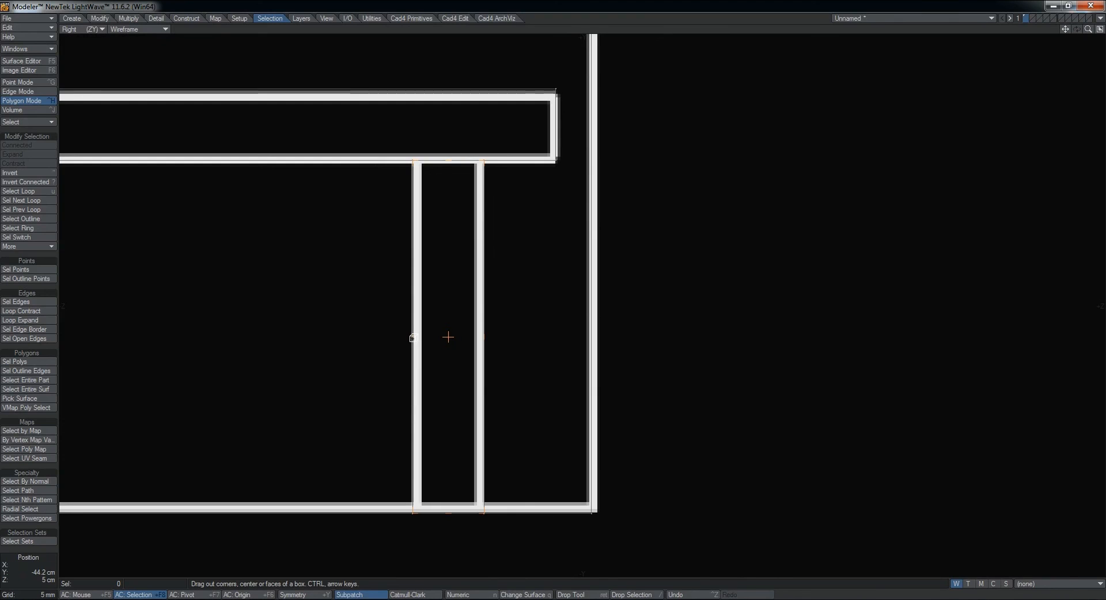
Stretch one end of the plinth box to the inner face of the adjacent side panel in the Front view.
{"action": "key", "text": "0"}
{"action": "scroll", "coordinate": [279, 240], "scroll_direction": "down", "scroll_amount": 2}
{"action": "scroll", "coordinate": [345, 452], "scroll_direction": "down", "scroll_amount": 3}
{"action": "key", "text": "0"}
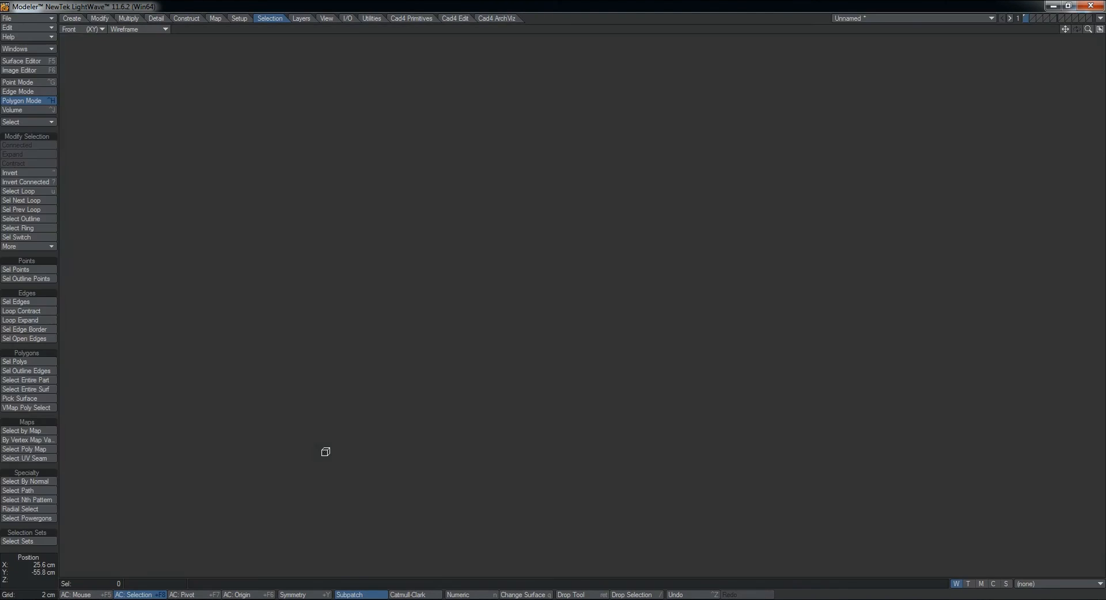
{"action": "left_click_drag", "start_coordinate": [627, 303], "coordinate": [587, 314]}
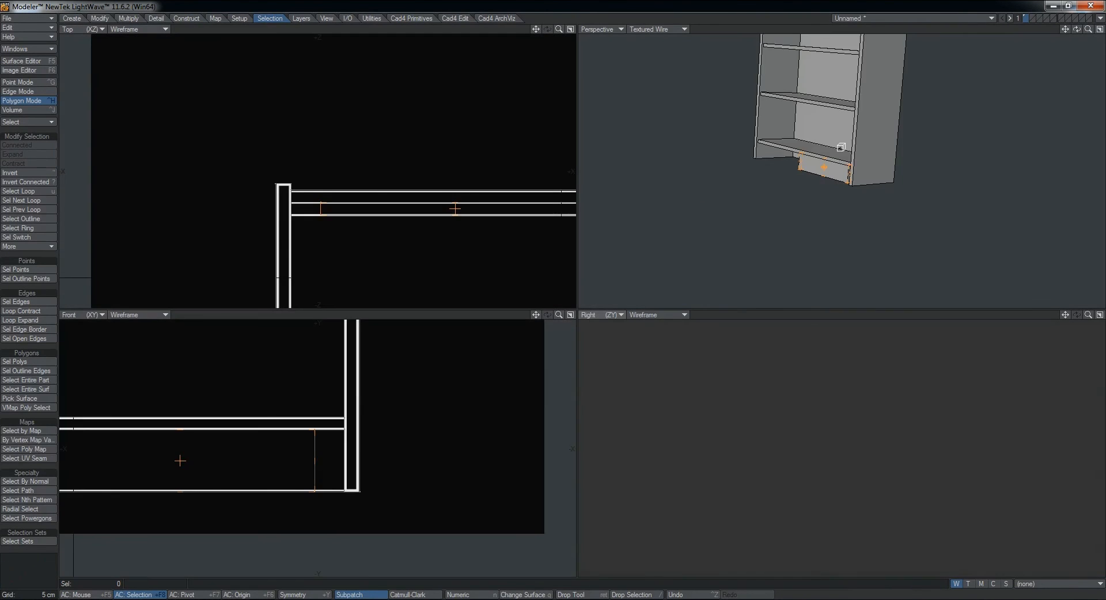
{"action": "left_click_drag", "start_coordinate": [748, 144], "coordinate": [805, 209], "text": "alt"}
{"action": "key", "text": "shift+x"}
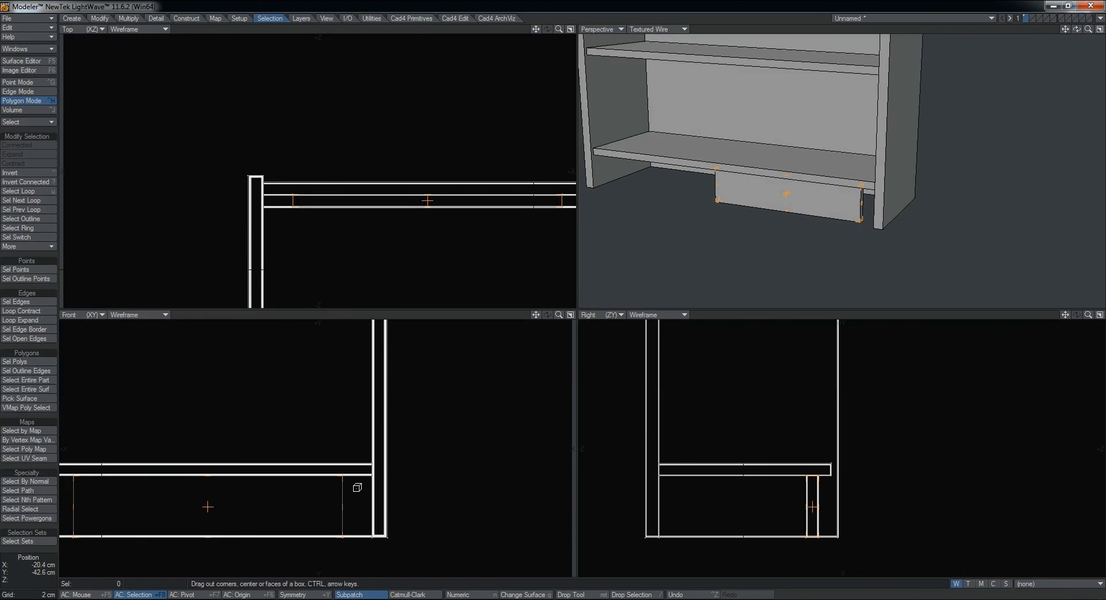
{"action": "left_click_drag", "start_coordinate": [346, 501], "coordinate": [368, 506]}
{"action": "mouse_move", "coordinate": [853, 213]}
{"action": "left_mouse_down", "text": "alt"}
{"action": "mouse_move", "coordinate": [921, 199]}
{"action": "mouse_move", "coordinate": [853, 209]}
{"action": "left_mouse_up", "text": "alt"}
{"action": "scroll", "coordinate": [913, 205], "scroll_direction": "up", "scroll_amount": 2}
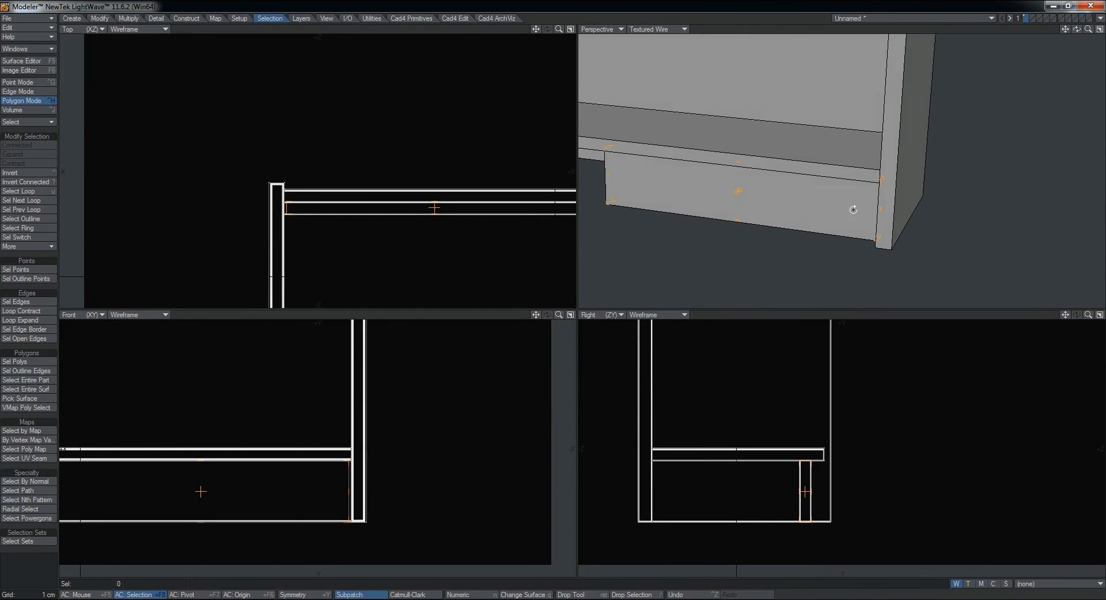
{"action": "scroll", "coordinate": [346, 460], "scroll_direction": "up", "scroll_amount": 6}
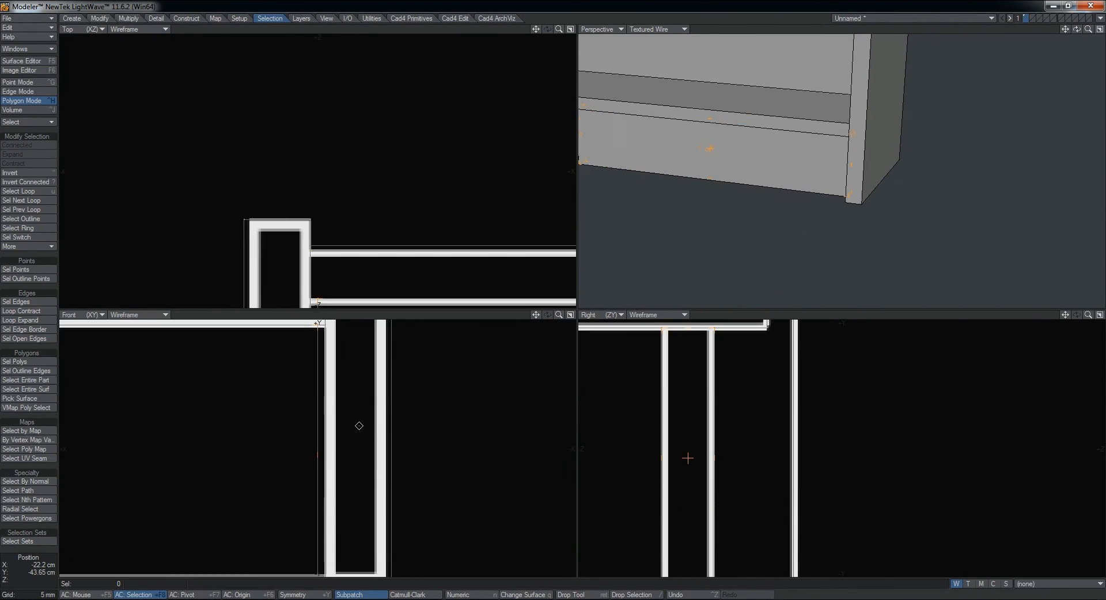
Stretch the plinth box's other end to the inner face of the opposite side panel in the Front view and finish the box.
{"action": "scroll", "coordinate": [319, 456], "scroll_direction": "down", "scroll_amount": 5}
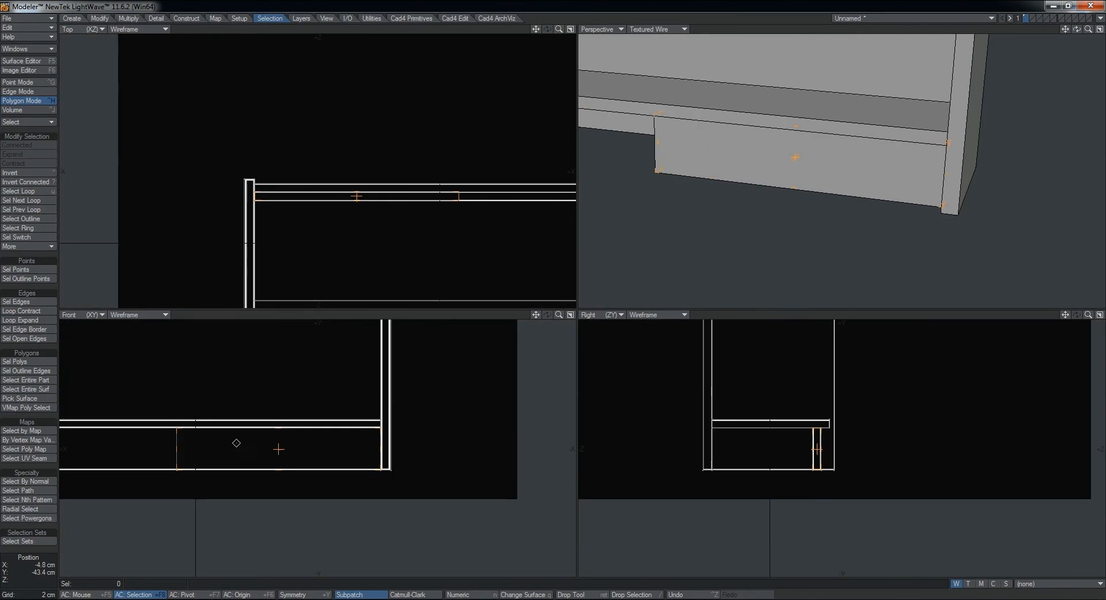
{"action": "left_click_drag", "start_coordinate": [436, 438], "coordinate": [236, 447], "text": "alt"}
{"action": "scroll", "coordinate": [245, 447], "scroll_direction": "up", "scroll_amount": 5}
{"action": "left_click_drag", "start_coordinate": [229, 547], "coordinate": [269, 440], "text": "alt"}
{"action": "scroll", "coordinate": [269, 440], "scroll_direction": "up", "scroll_amount": 2}
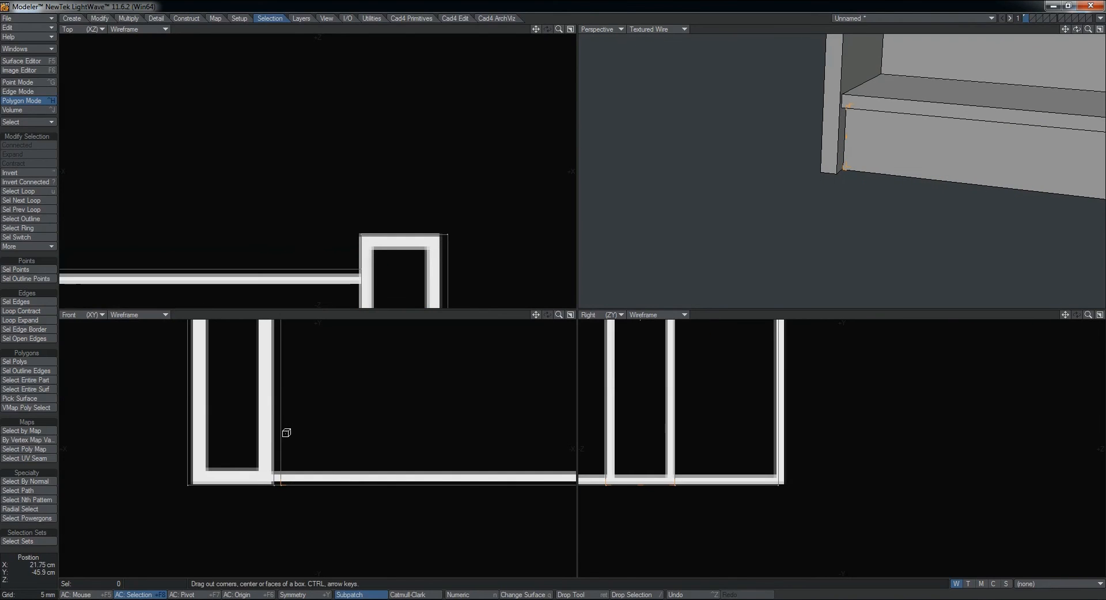
{"action": "key", "text": "0"}
{"action": "left_click_drag", "start_coordinate": [547, 176], "coordinate": [540, 176]}
{"action": "scroll", "coordinate": [422, 230], "scroll_direction": "down", "scroll_amount": 7}
{"action": "left_click_drag", "start_coordinate": [631, 235], "coordinate": [399, 291], "text": "alt"}
{"action": "key", "text": "Return"}
{"action": "key", "text": "0"}
{"action": "key", "text": "0"}
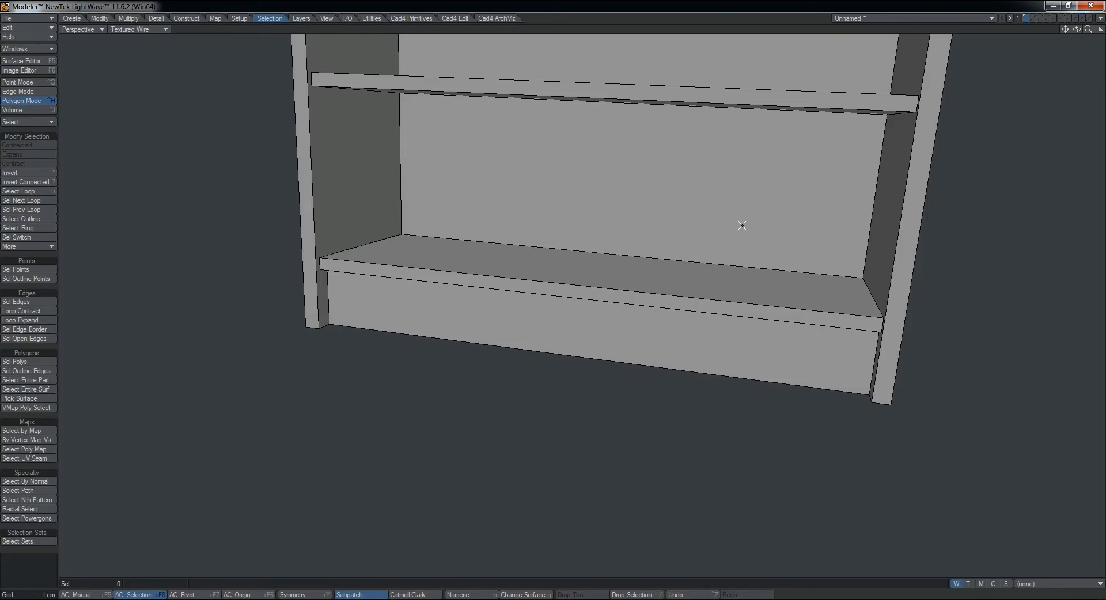
Examine the shelves, side panels and plinth of the bookcase in the enlarged Perspective view.
{"action": "scroll", "coordinate": [660, 264], "scroll_direction": "down", "scroll_amount": 3}
{"action": "left_click_drag", "start_coordinate": [571, 300], "coordinate": [609, 245], "text": "alt"}
{"action": "scroll", "coordinate": [569, 366], "scroll_direction": "down", "scroll_amount": 2}
{"action": "scroll", "coordinate": [565, 346], "scroll_direction": "up", "scroll_amount": 3}
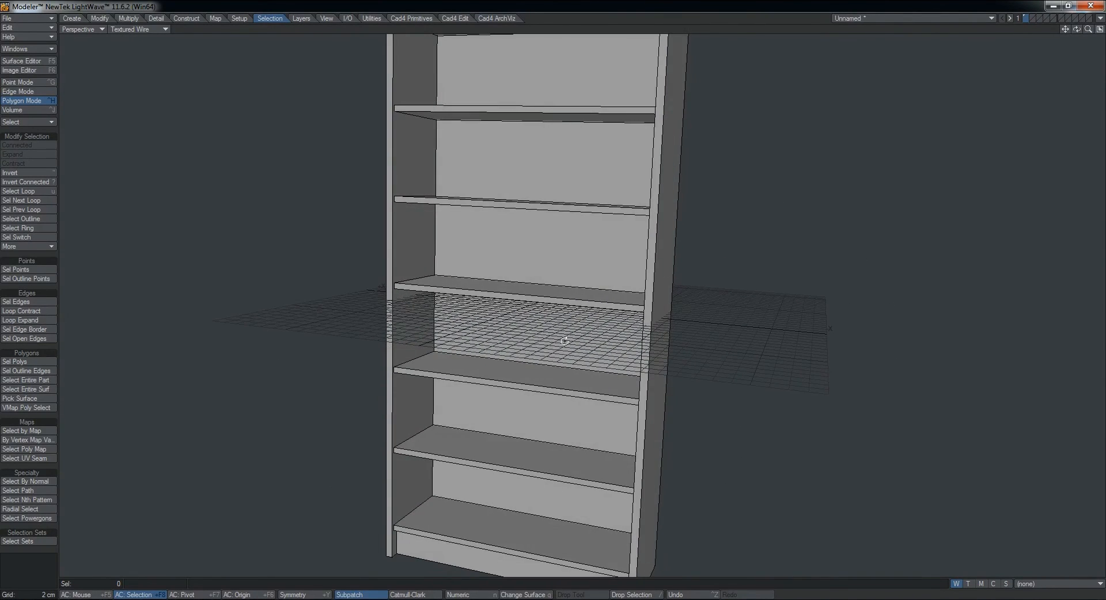
{"action": "scroll", "coordinate": [564, 341], "scroll_direction": "down", "scroll_amount": 3}
{"action": "left_click_drag", "start_coordinate": [565, 341], "coordinate": [526, 362], "text": "alt"}
Examine the whole bookcase against the Top, Front and Right outlines and from all sides in the Perspective view.
{"action": "key", "text": "KP_0"}
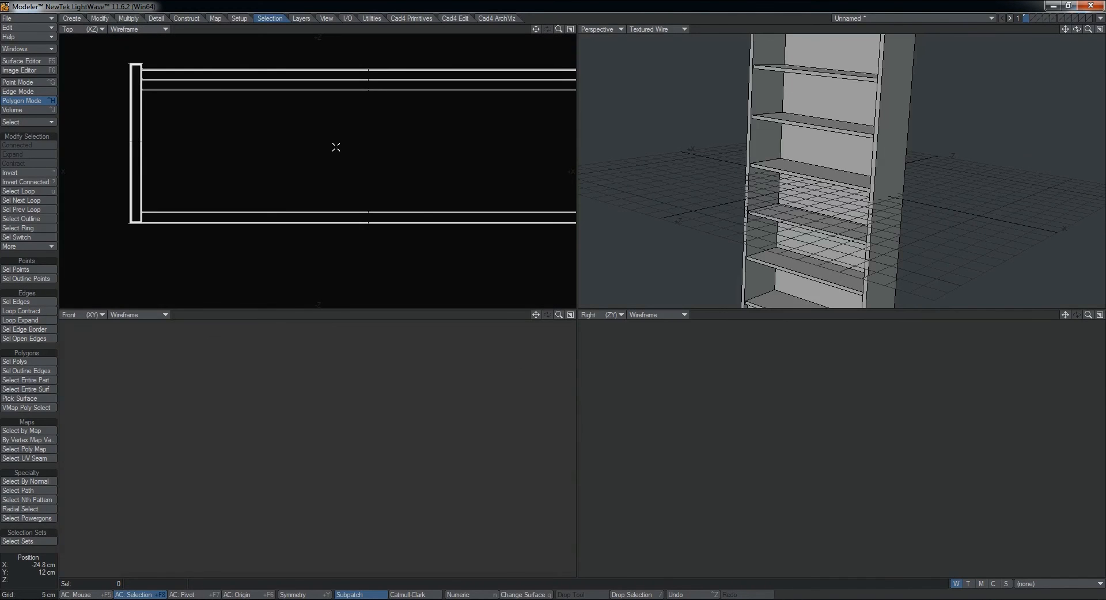
{"action": "scroll", "coordinate": [336, 147], "scroll_direction": "down", "scroll_amount": 3}
{"action": "scroll", "coordinate": [765, 408], "scroll_direction": "down", "scroll_amount": 3}
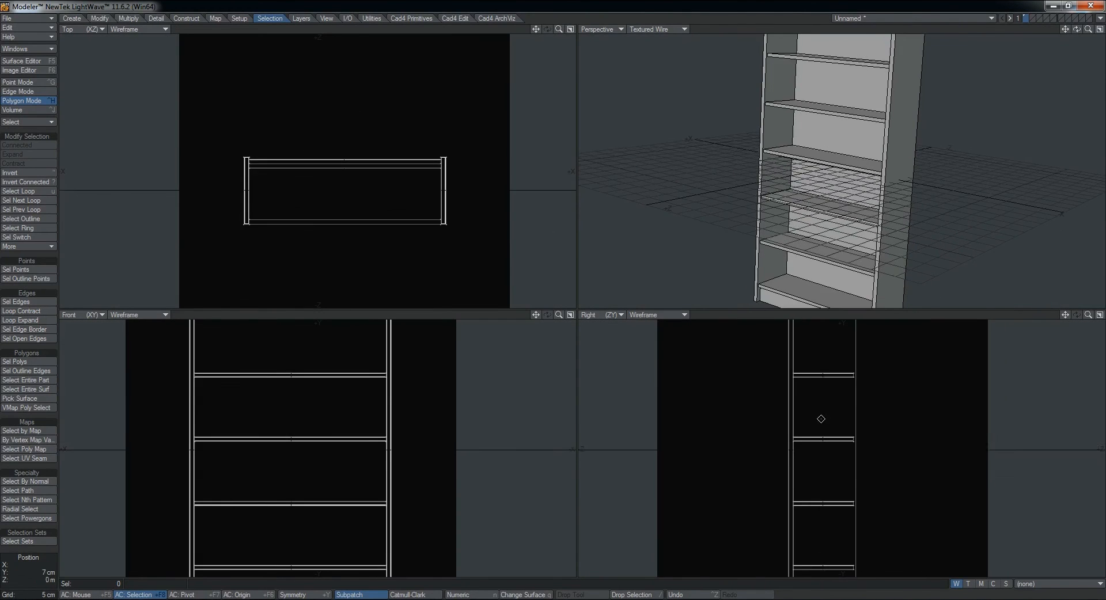
{"action": "left_click_drag", "start_coordinate": [821, 419], "coordinate": [799, 383], "text": "alt"}
{"action": "left_click_drag", "start_coordinate": [368, 210], "coordinate": [319, 182], "text": "alt"}
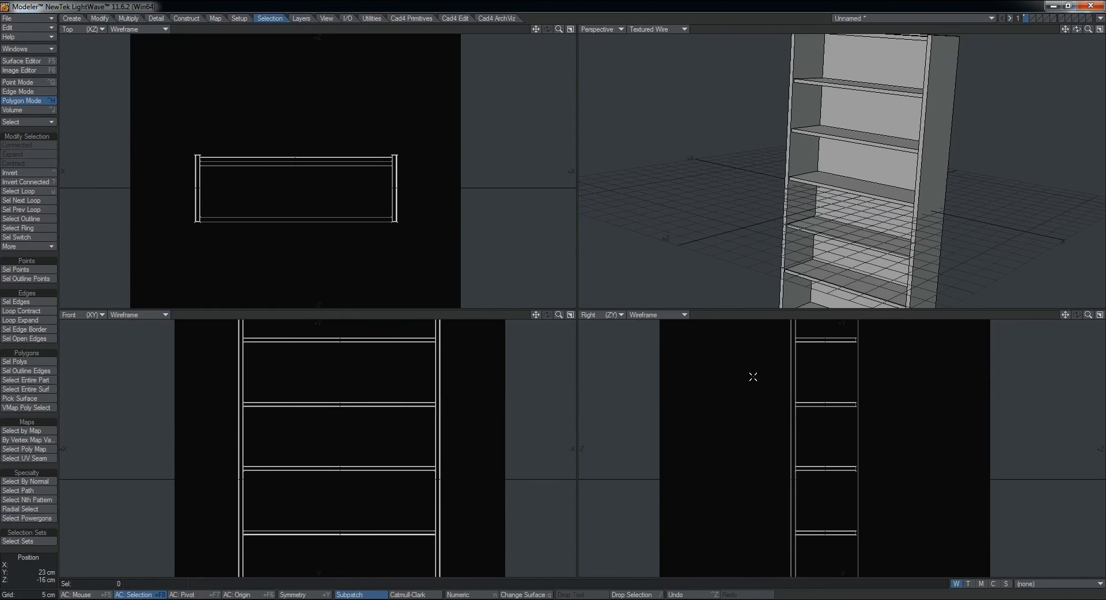
{"action": "scroll", "coordinate": [763, 391], "scroll_direction": "down", "scroll_amount": 2}
{"action": "left_click_drag", "start_coordinate": [763, 391], "coordinate": [733, 443], "text": "alt"}
{"action": "left_click_drag", "start_coordinate": [900, 234], "coordinate": [816, 201], "text": "alt+shift"}
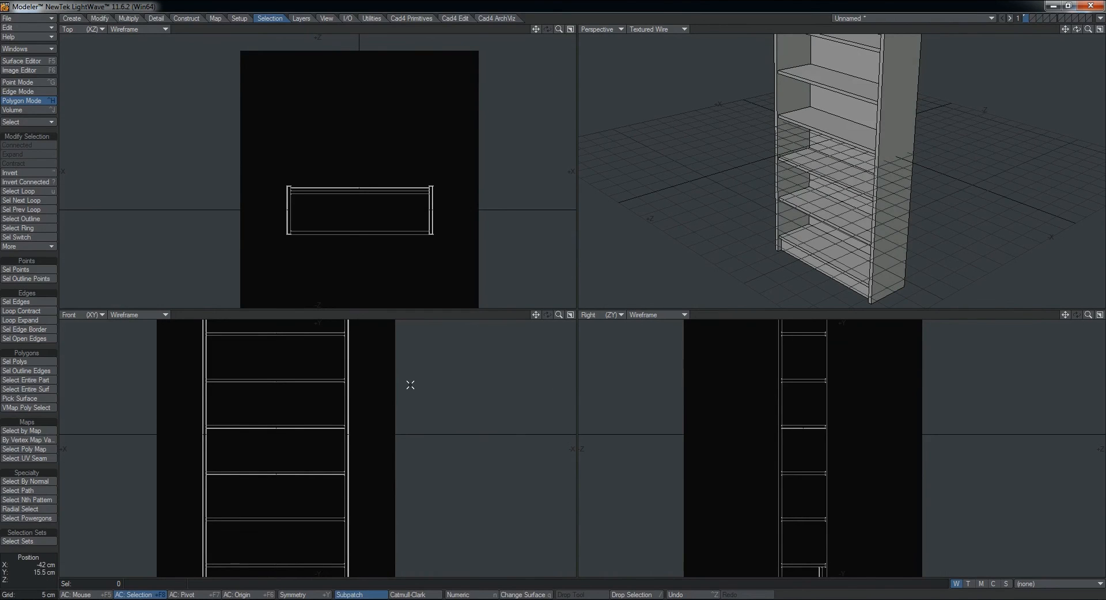
{"action": "key", "text": "0"}
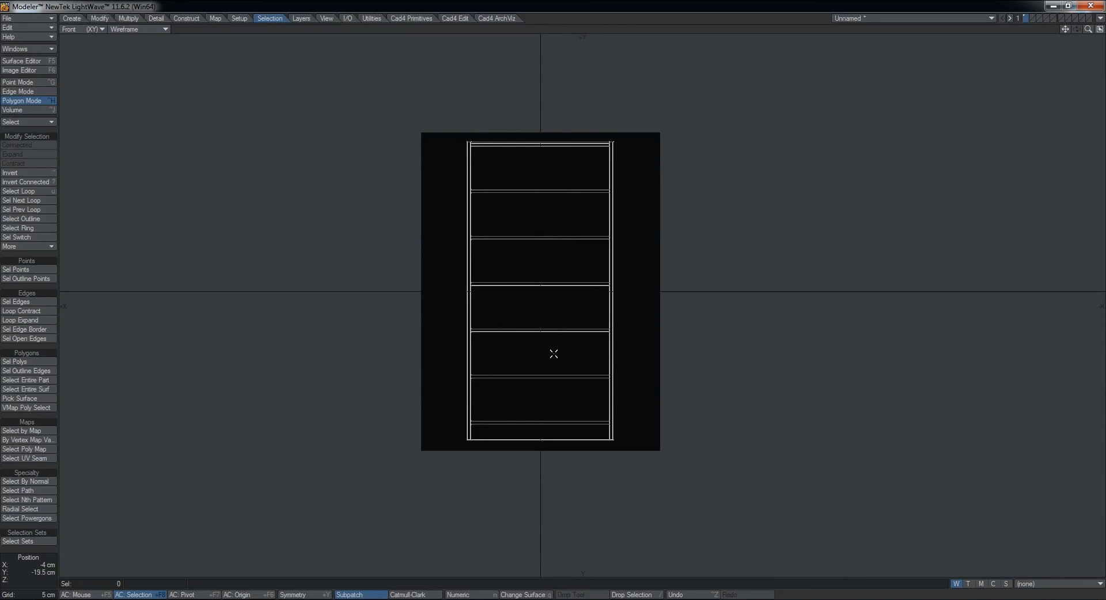
{"action": "key", "text": "0"}
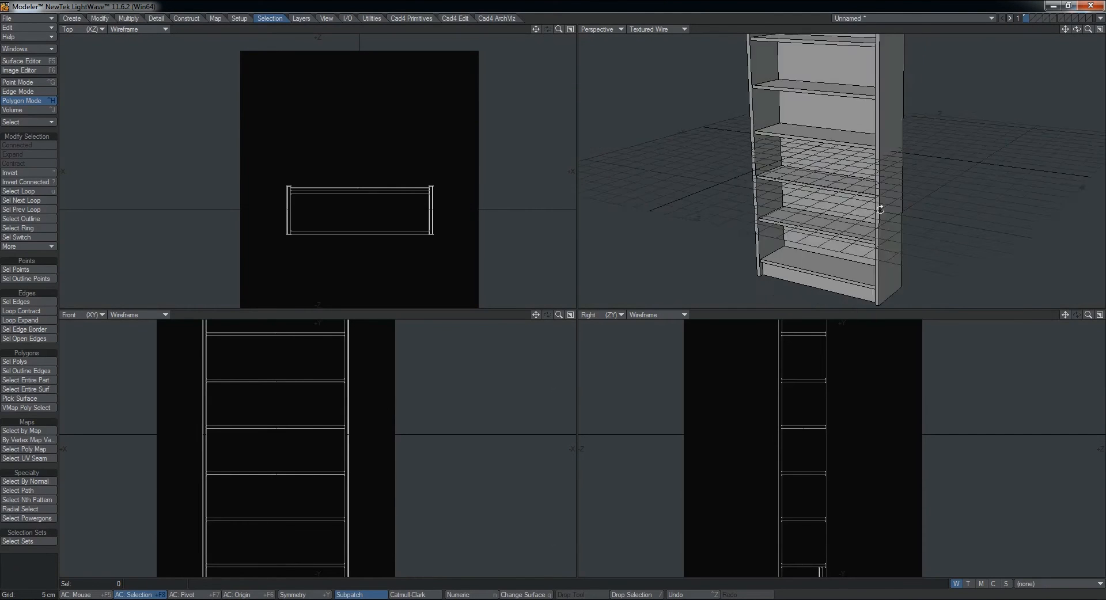
{"action": "left_click_drag", "start_coordinate": [856, 206], "coordinate": [813, 213], "text": "alt"}
{"action": "left_click_drag", "start_coordinate": [837, 108], "coordinate": [846, 214], "text": "alt+shift"}
{"action": "left_click_drag", "start_coordinate": [852, 136], "coordinate": [755, 125], "text": "alt+shift"}
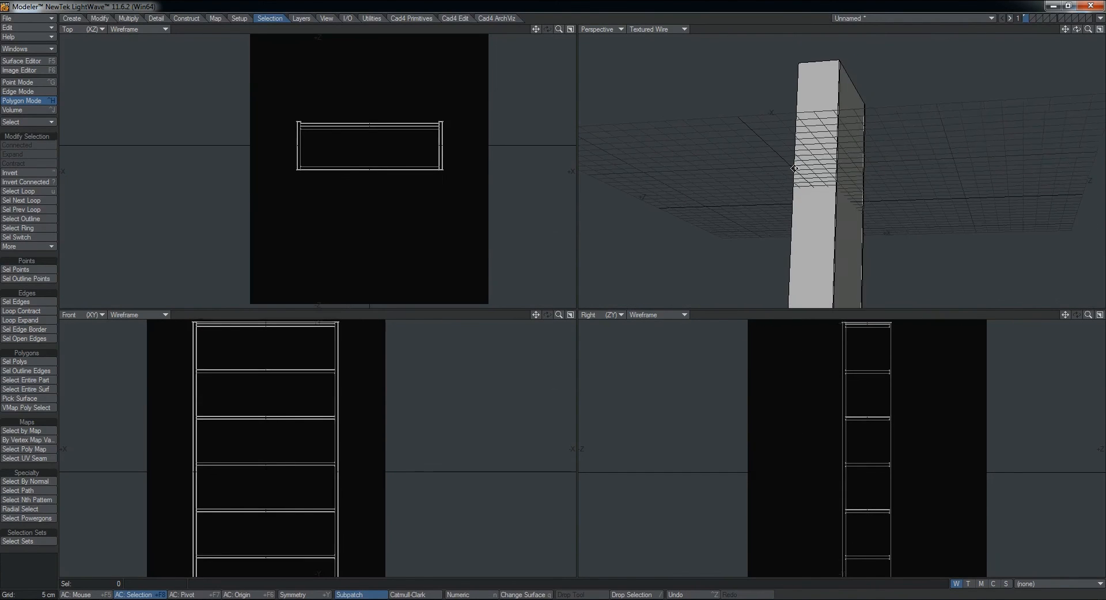
{"action": "left_click_drag", "start_coordinate": [806, 184], "coordinate": [846, 139], "text": "alt"}
{"action": "left_click_drag", "start_coordinate": [774, 151], "coordinate": [761, 217], "text": "alt"}
{"action": "left_click_drag", "start_coordinate": [763, 175], "coordinate": [639, 190], "text": "alt"}
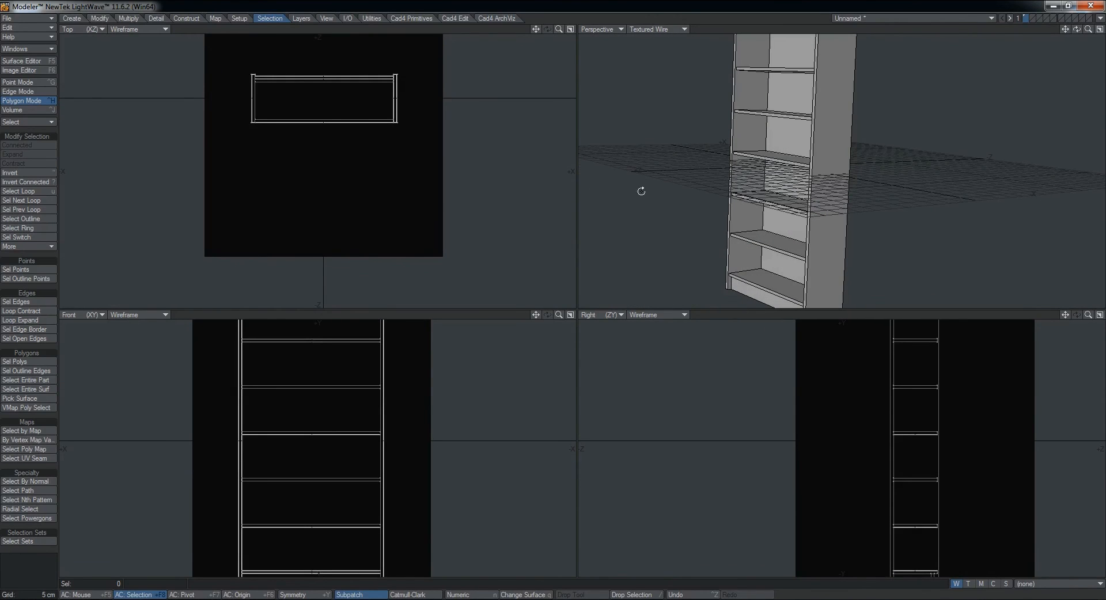
Place the ref_meuble_photo window beside the reduced LightWave Modeler window and compare the bookcase model with the photo.
{"action": "key", "text": "alt+Tab"}
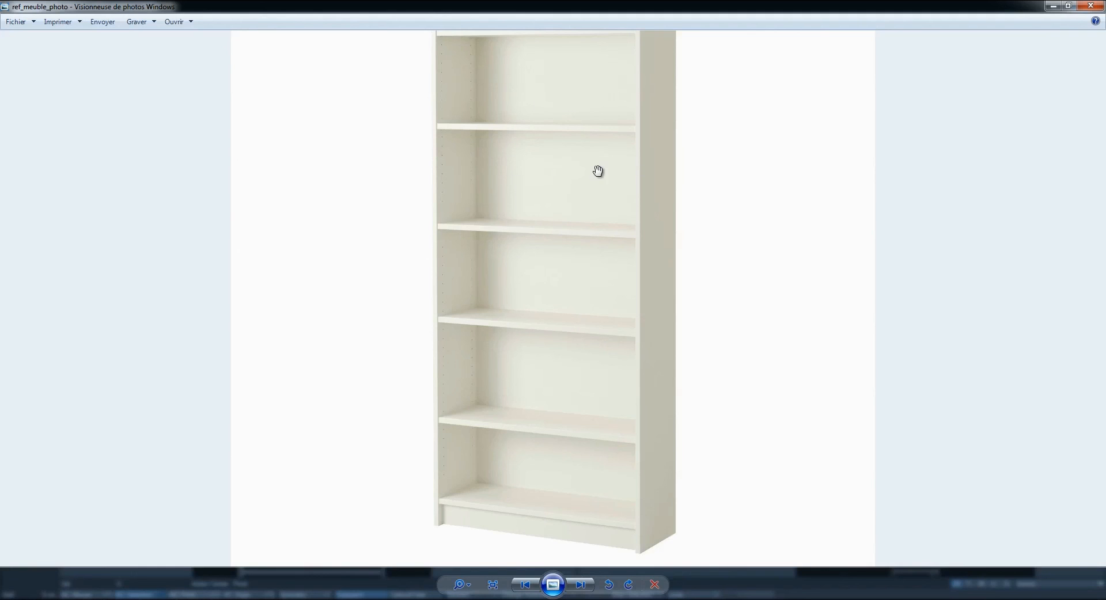
{"action": "left_click", "coordinate": [1067, 6]}
{"action": "left_click_drag", "start_coordinate": [725, 14], "coordinate": [426, 25]}
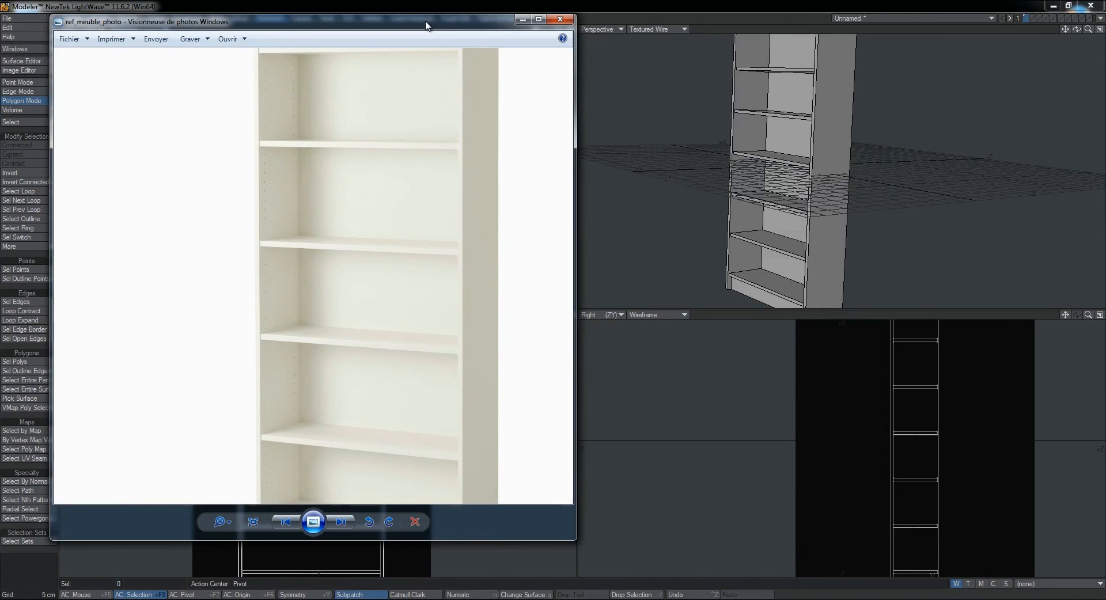
{"action": "left_click", "coordinate": [775, 173]}
{"action": "left_click", "coordinate": [1067, 5]}
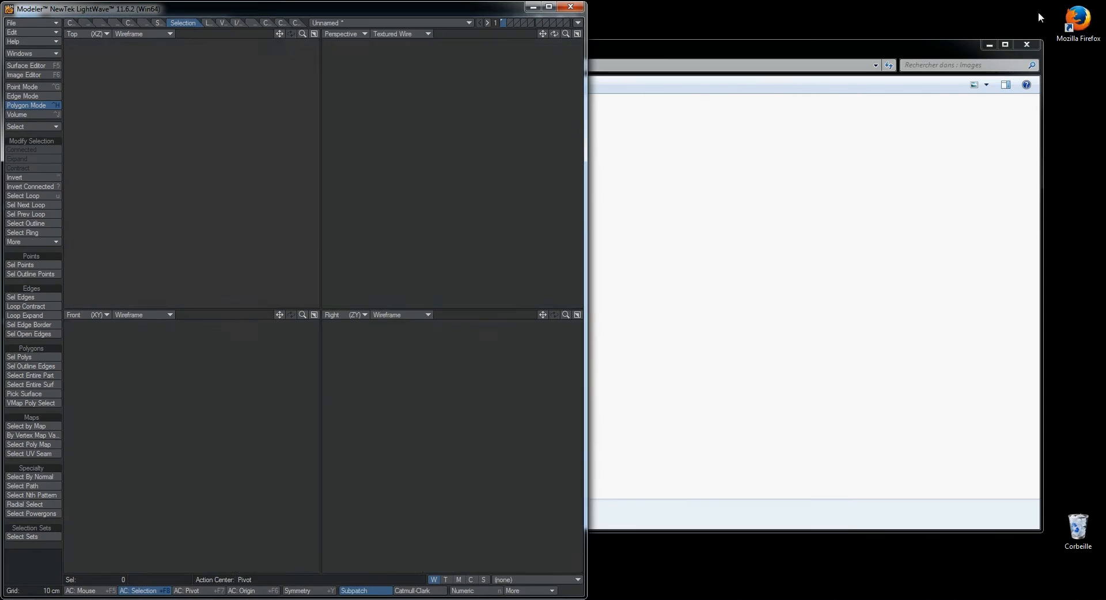
{"action": "key", "text": "alt+Tab"}
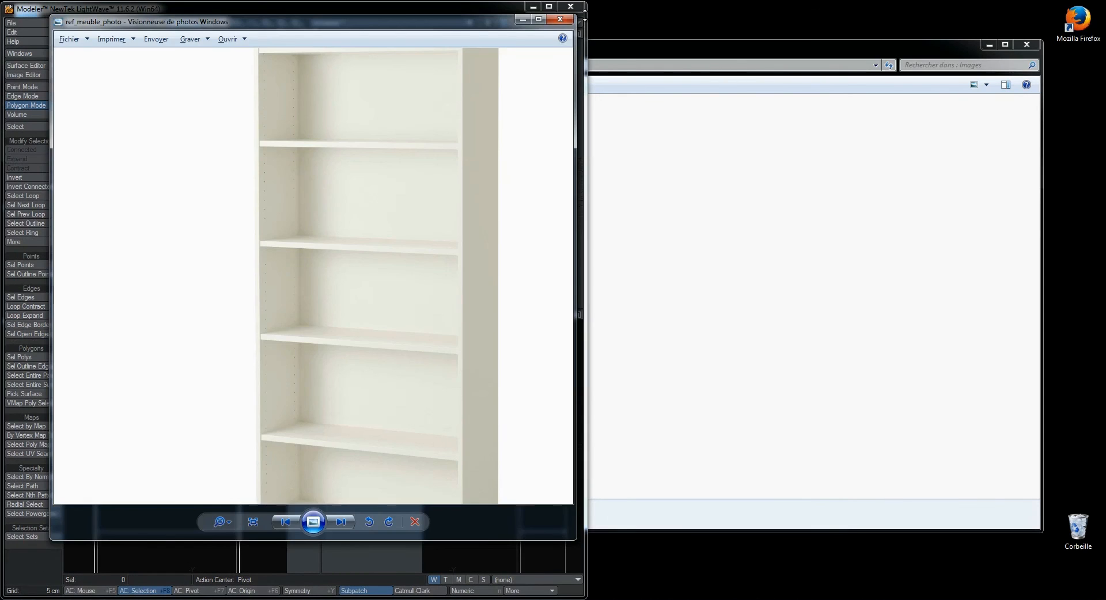
{"action": "left_click_drag", "start_coordinate": [439, 32], "coordinate": [940, 31]}
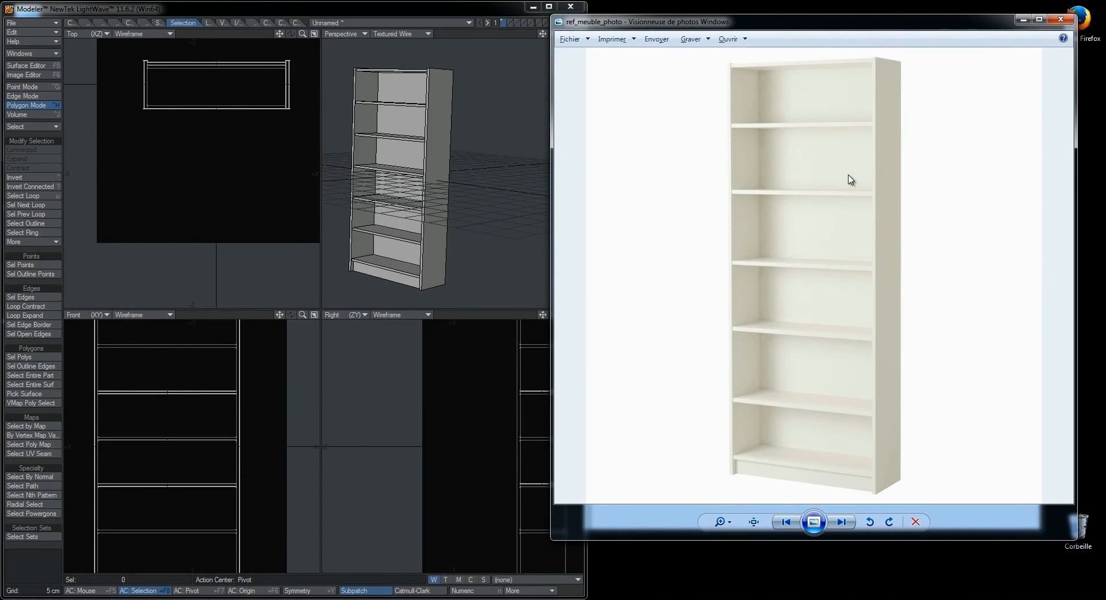
{"action": "left_click_drag", "start_coordinate": [687, 18], "coordinate": [728, 7]}
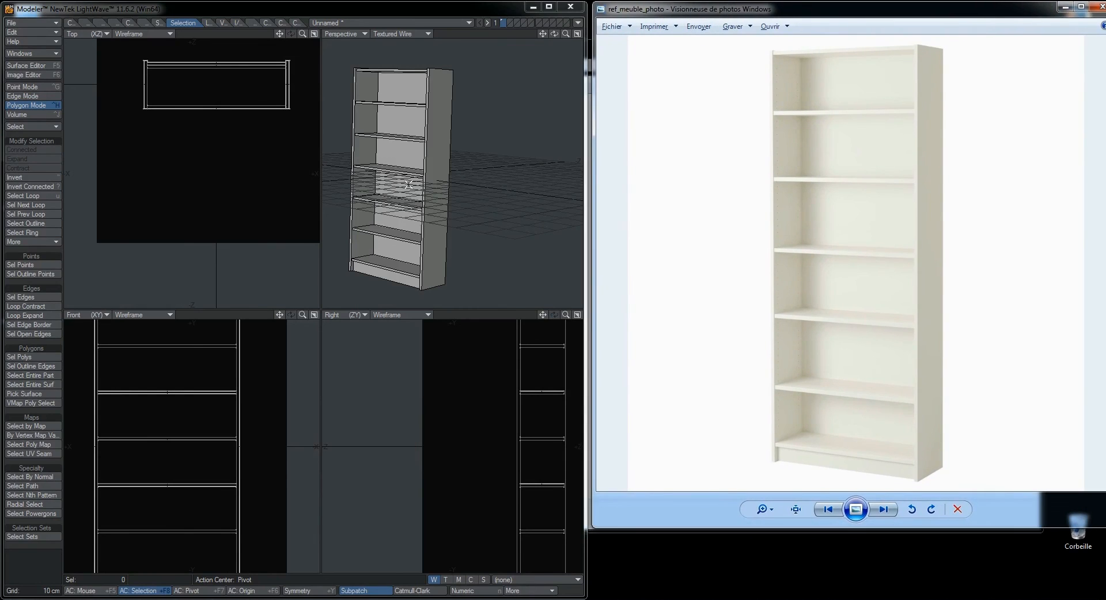
{"action": "left_click_drag", "start_coordinate": [395, 193], "coordinate": [485, 196], "text": "alt"}
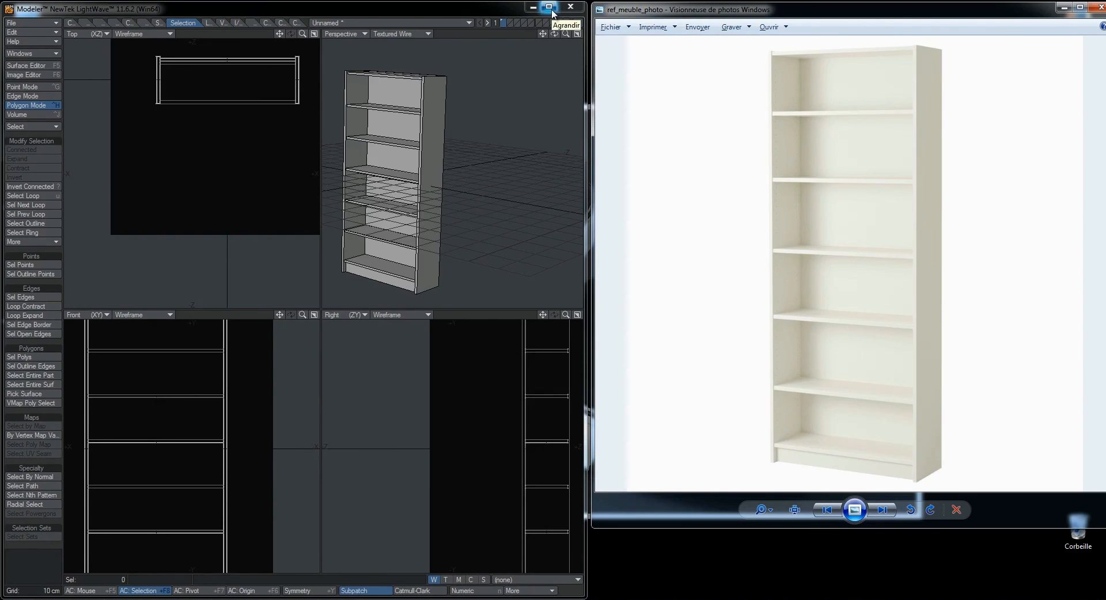
Save the object as Meuble_3D in the Objects folder of Meuble and restore Modeler to full screen.
{"action": "left_click", "coordinate": [32, 22]}
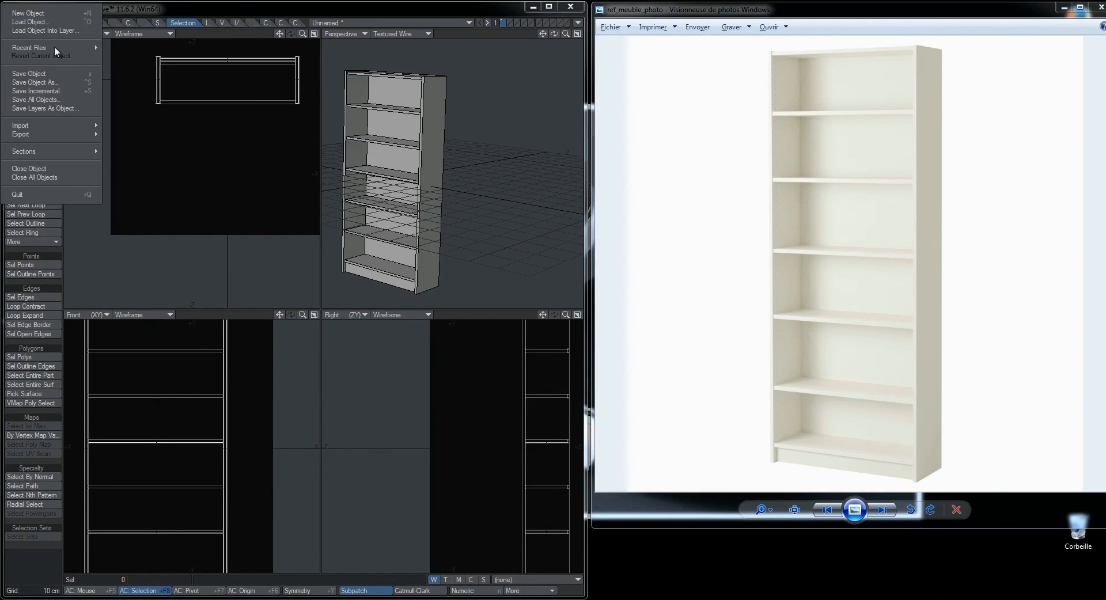
{"action": "left_click", "coordinate": [47, 79]}
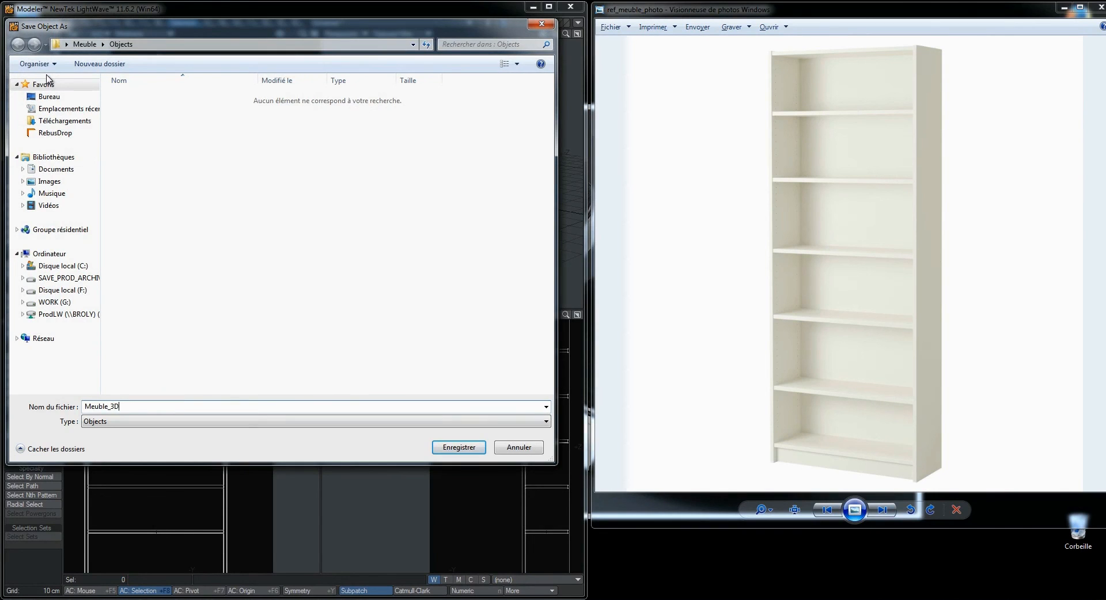
{"action": "type", "text": "Meuble_3D"}
{"action": "key", "text": "Return"}
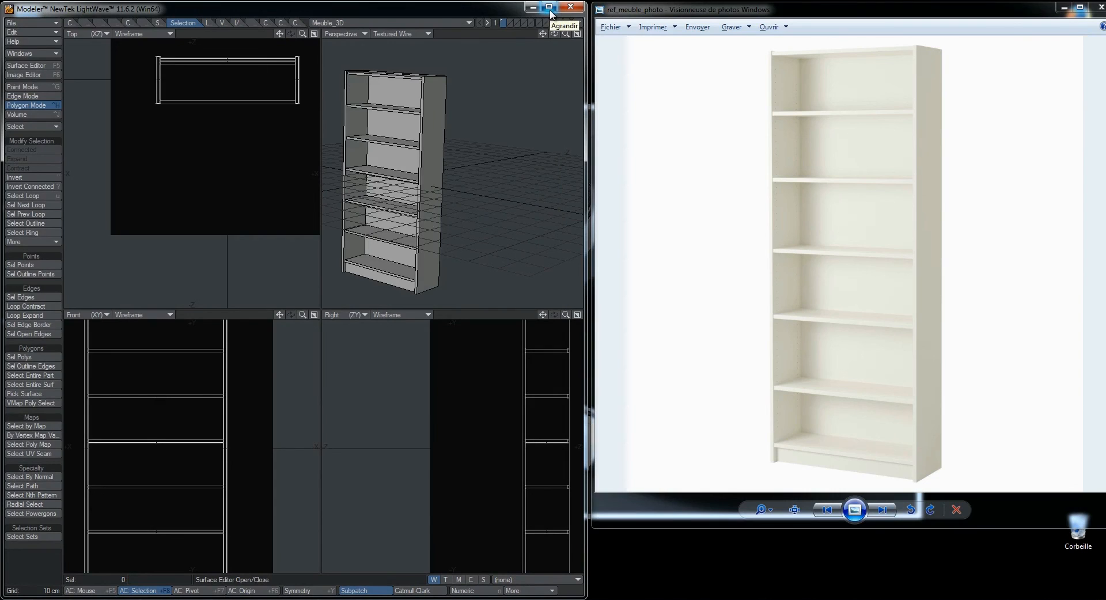
{"action": "left_click", "coordinate": [549, 9]}
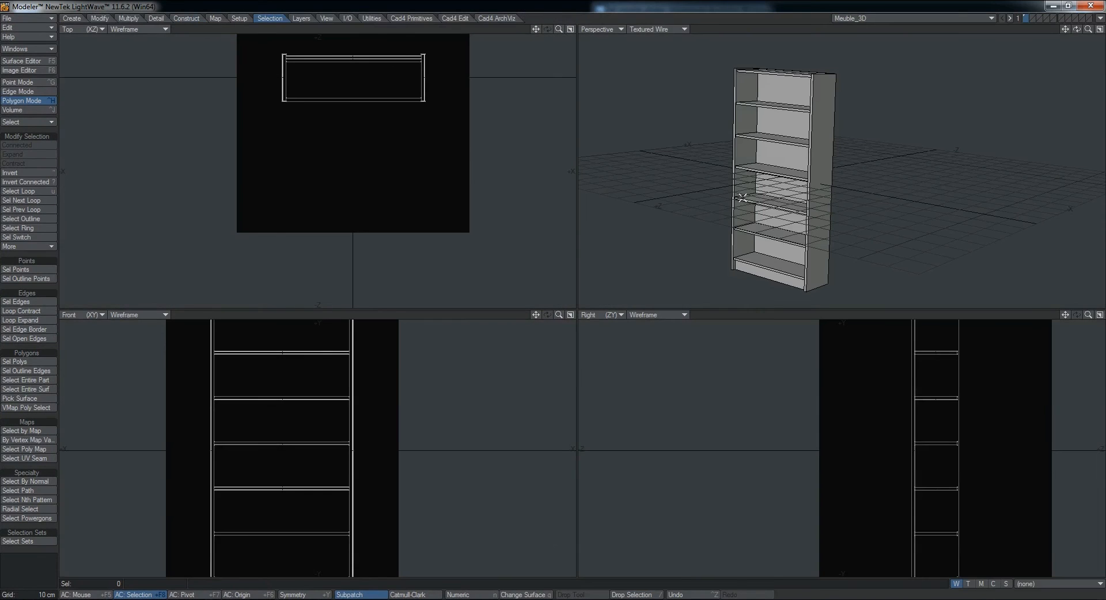
Switch to the file explorer, examine the folders of LightWave3D_Content, close it and return to full-screen LightWave Modeler.
{"action": "left_click", "coordinate": [1067, 6]}
{"action": "left_click", "coordinate": [89, 599]}
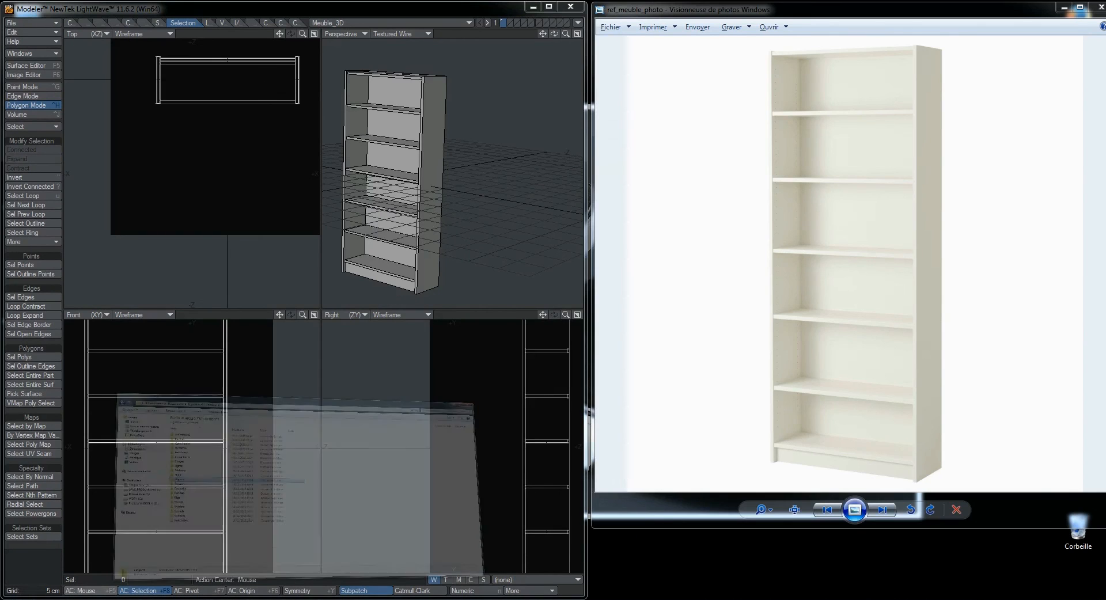
{"action": "left_click_drag", "start_coordinate": [488, 70], "coordinate": [566, 42]}
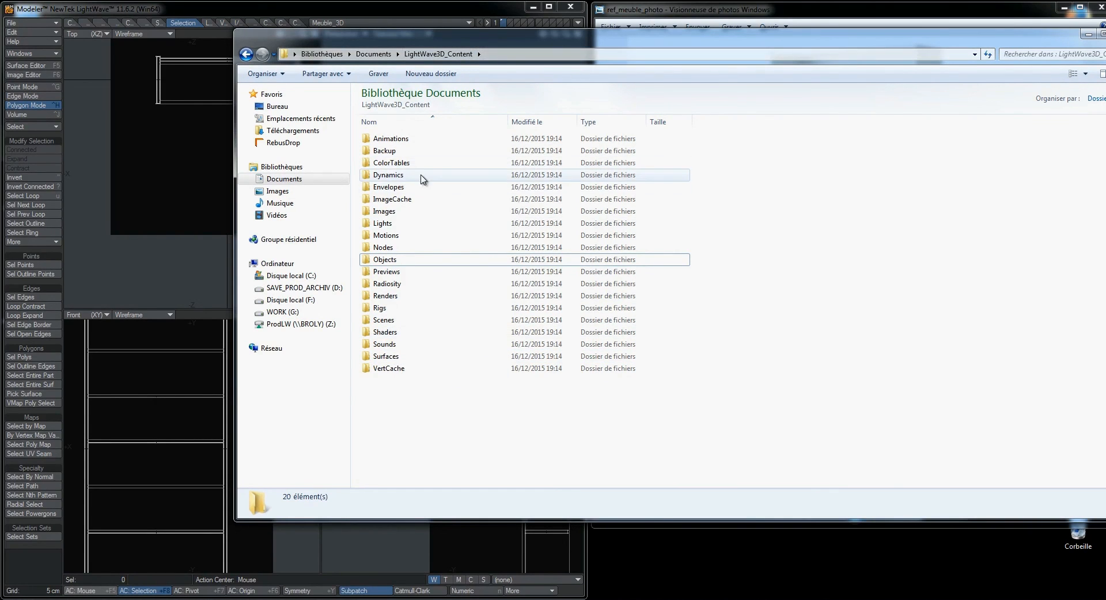
{"action": "left_click_drag", "start_coordinate": [489, 43], "coordinate": [746, 50]}
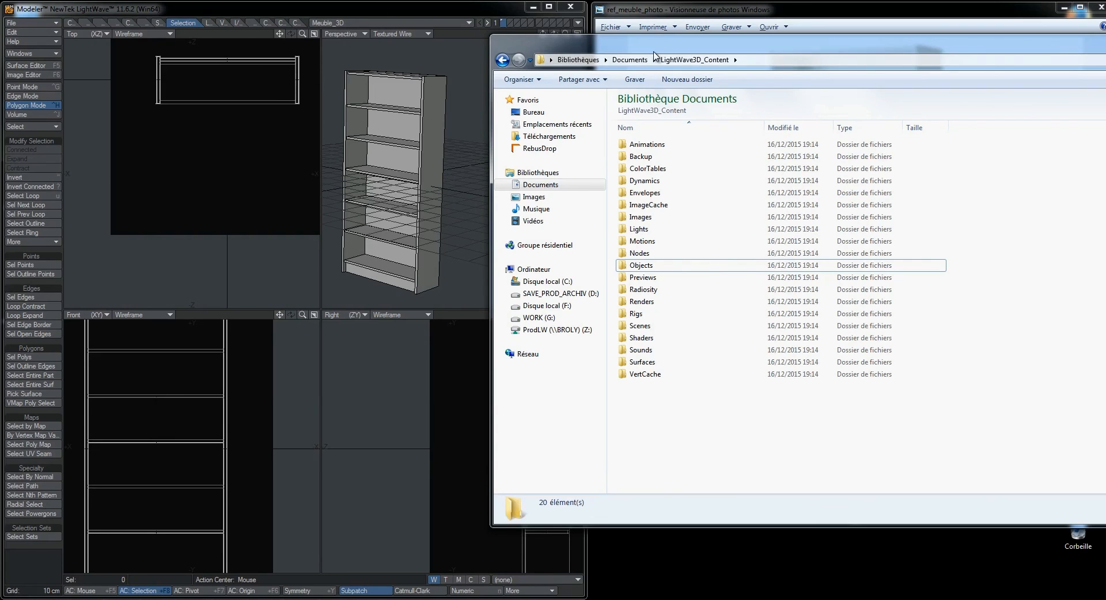
{"action": "left_click_drag", "start_coordinate": [653, 52], "coordinate": [641, 40]}
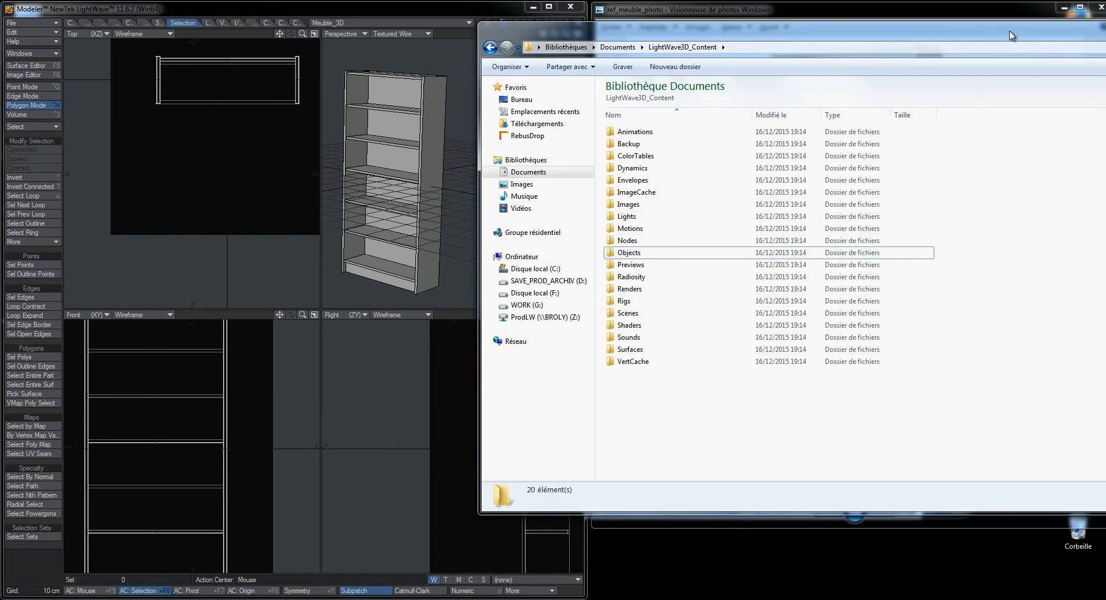
{"action": "left_click_drag", "start_coordinate": [1010, 36], "coordinate": [777, 45]}
{"action": "left_click", "coordinate": [1099, 38]}
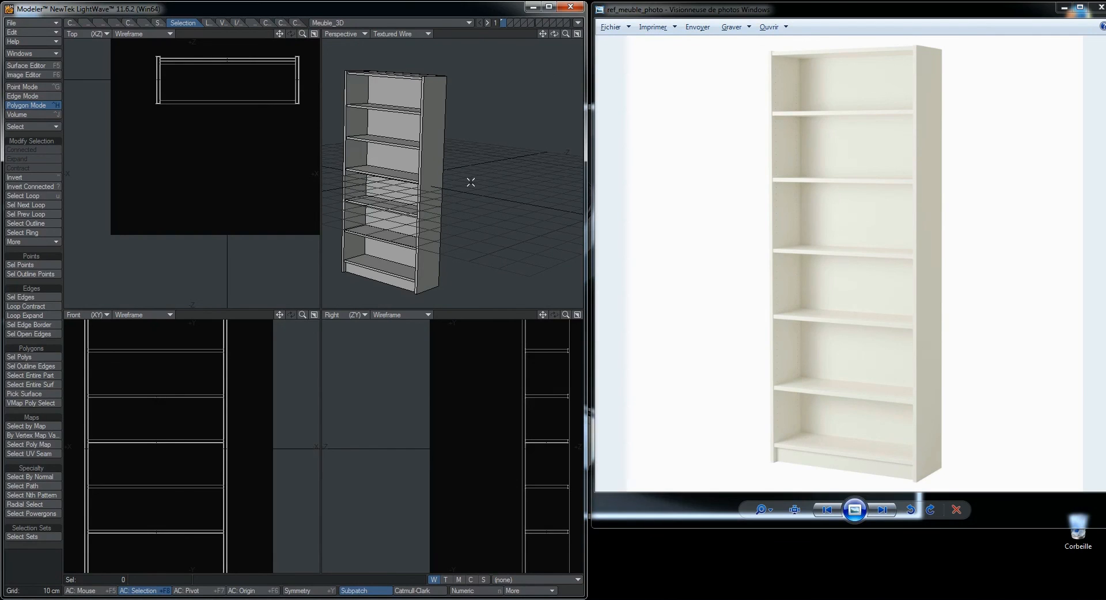
{"action": "left_click", "coordinate": [550, 7]}
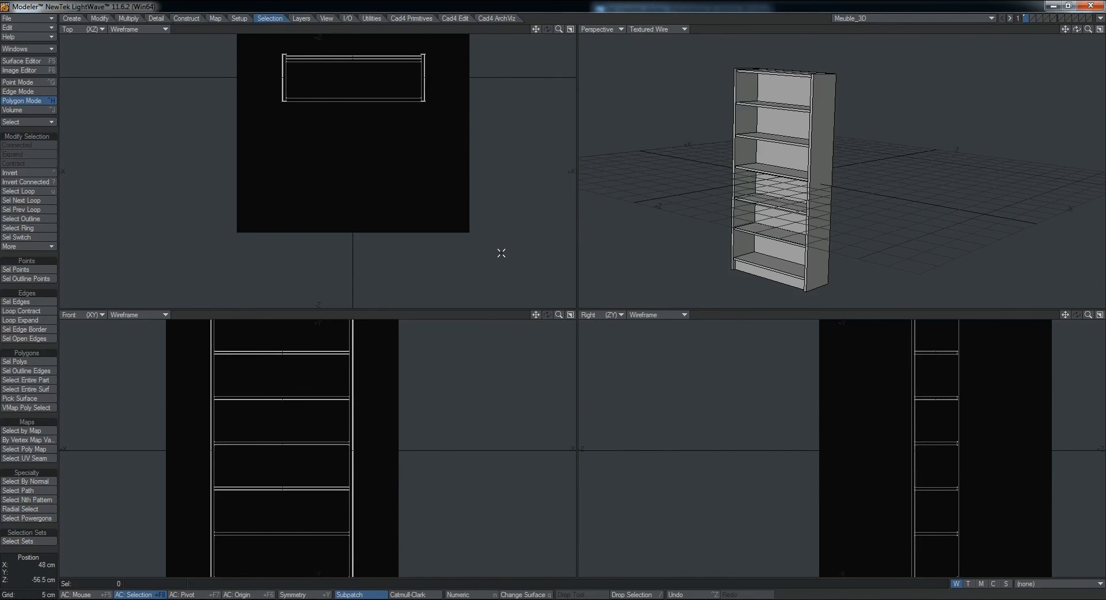
Invert the backdrop images of the Top, Front and Right viewports and close the display options.
{"action": "key", "text": "d"}
{"action": "left_click_drag", "start_coordinate": [538, 171], "coordinate": [602, 102]}
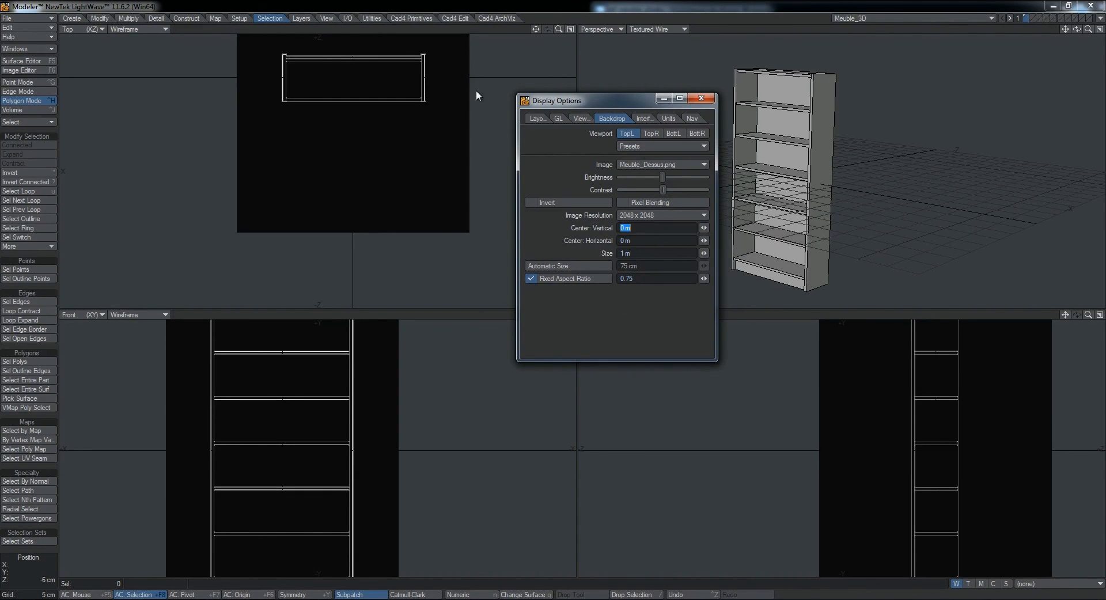
{"action": "left_click", "coordinate": [535, 205]}
{"action": "left_click", "coordinate": [674, 134]}
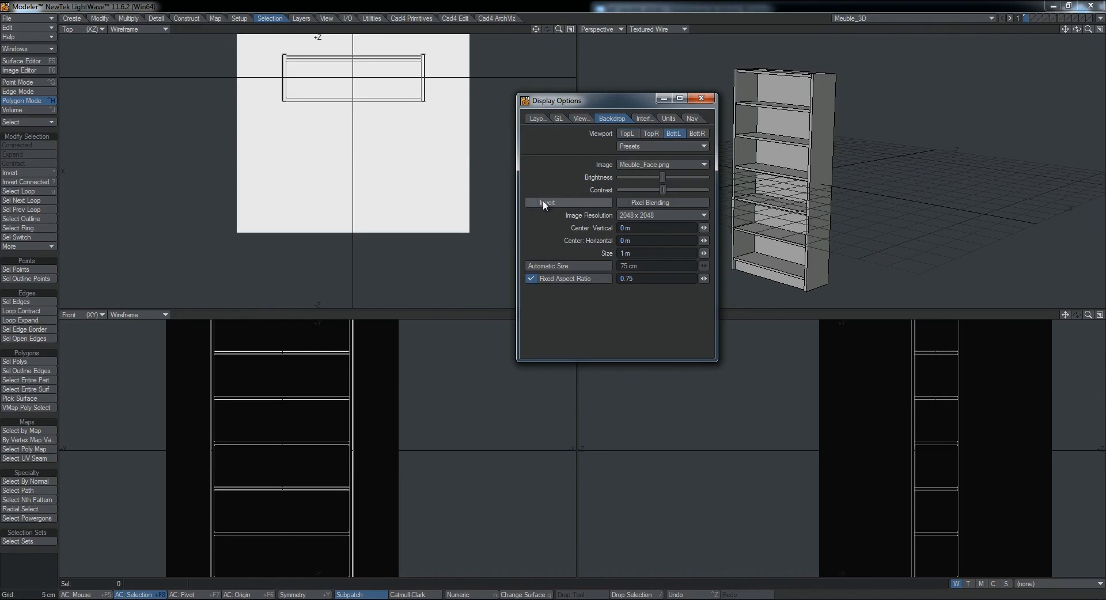
{"action": "left_click", "coordinate": [698, 134]}
{"action": "left_click", "coordinate": [532, 203]}
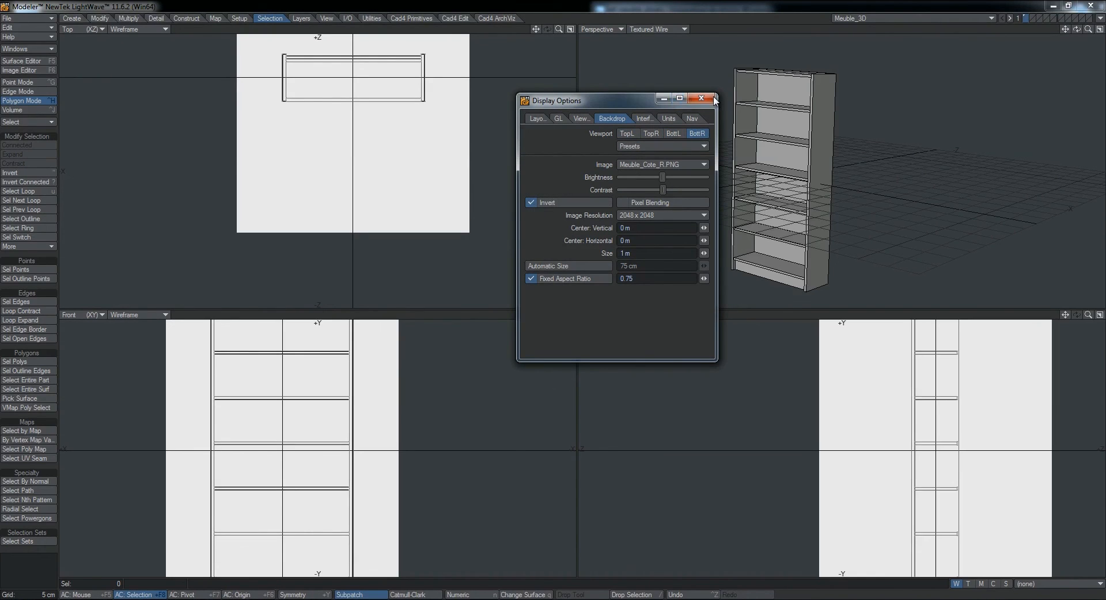
{"action": "left_click_drag", "start_coordinate": [668, 99], "coordinate": [669, 100]}
{"action": "left_click", "coordinate": [700, 100]}
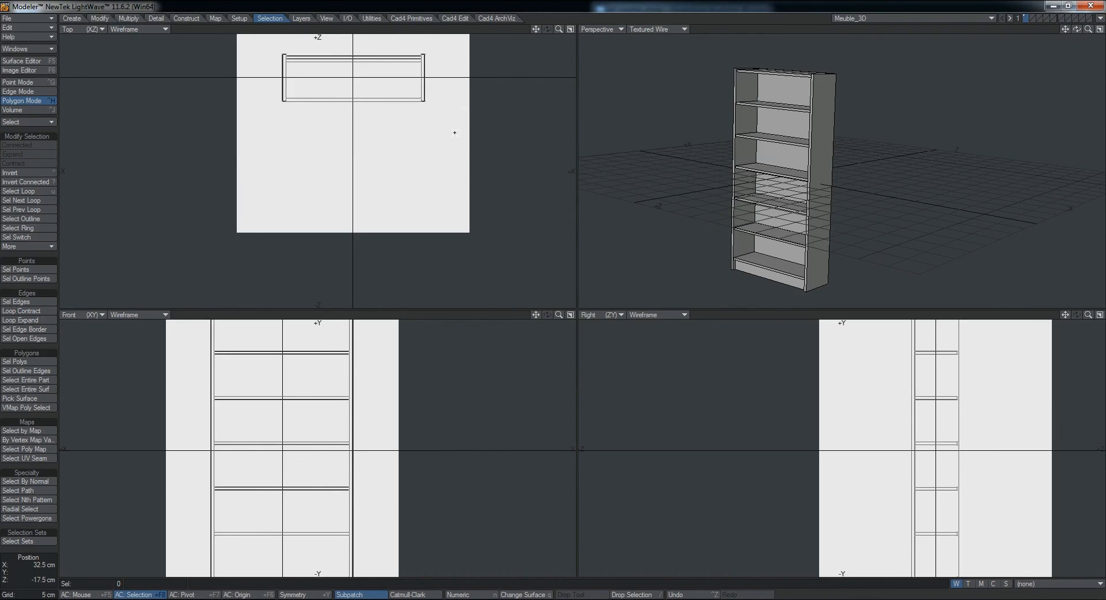